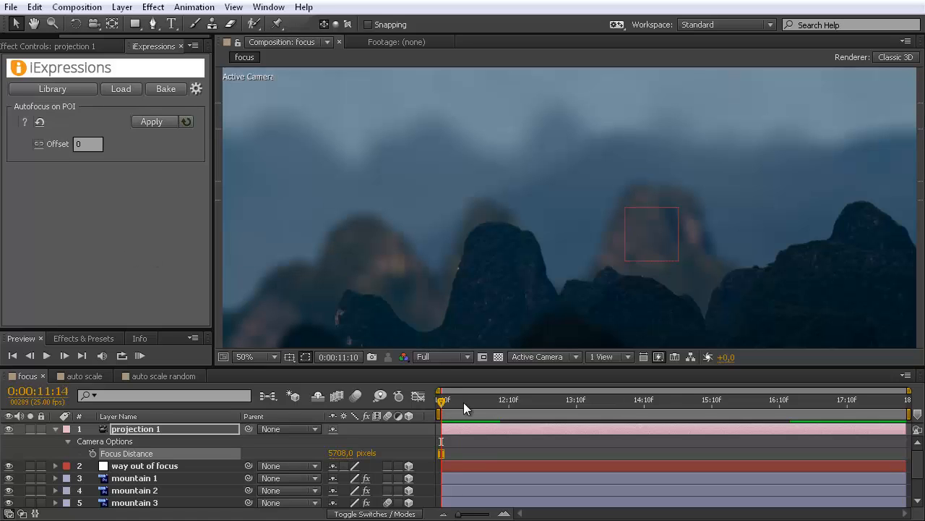
# Return to 0:00:11:10, read the Camera autofocus descriptions in the iExpressions library, and load Autofocus on POI.
pyautogui.moveTo(463, 402); pyautogui.dragTo(385, 428)
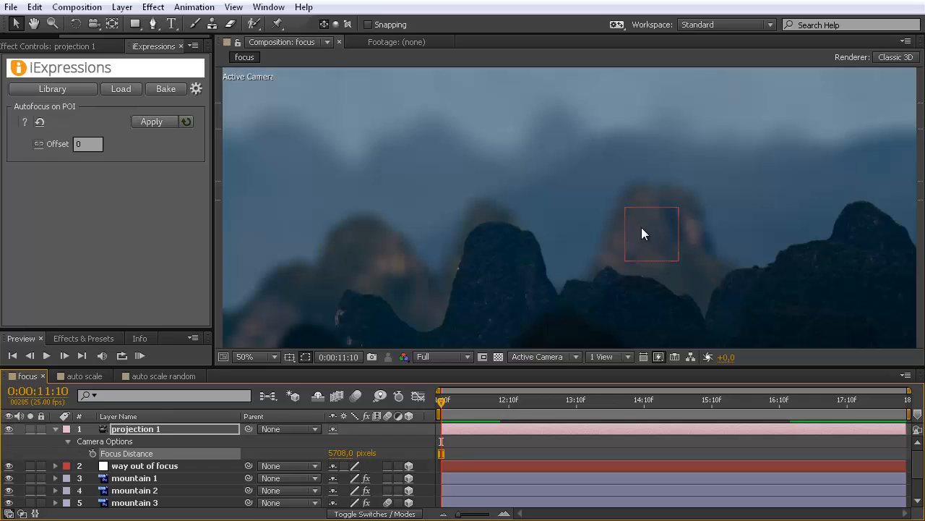
pyautogui.click(53, 88)
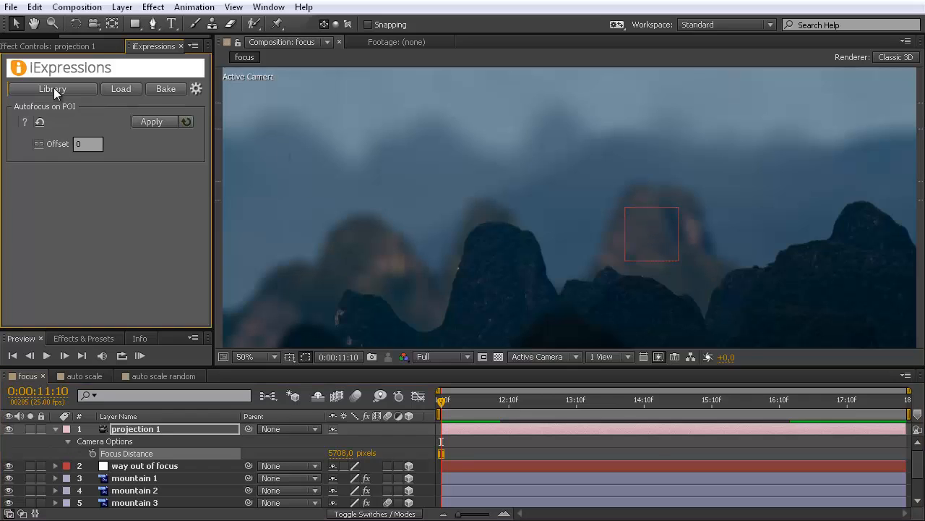
pyautogui.moveTo(737, 144); pyautogui.dragTo(506, 110)
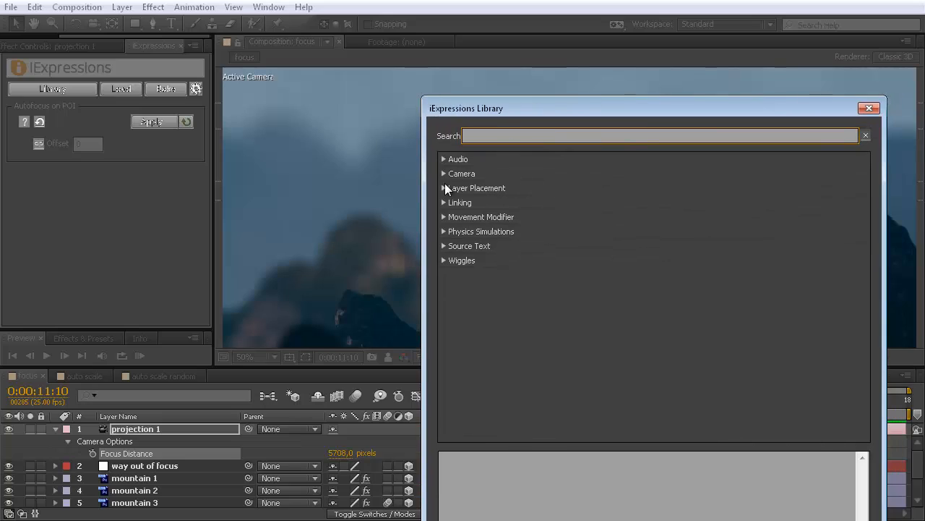
pyautogui.click(444, 174)
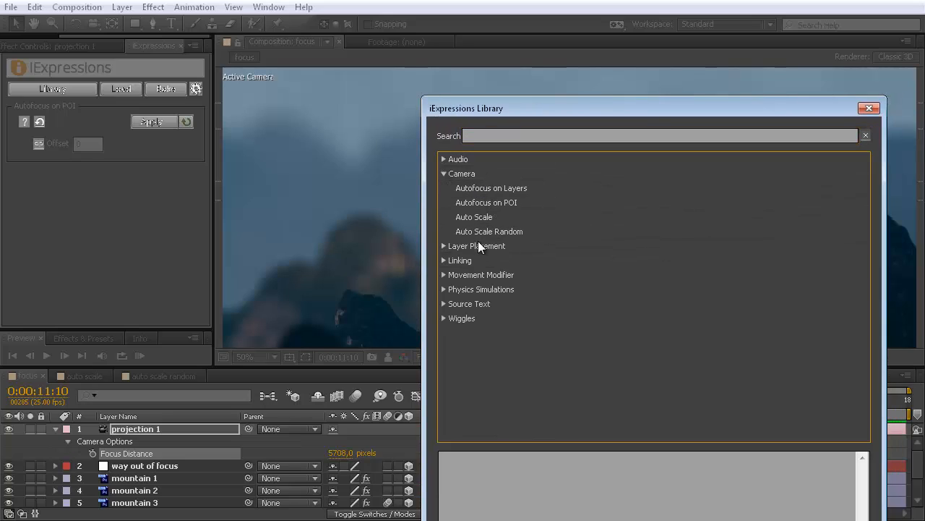
pyautogui.click(504, 202)
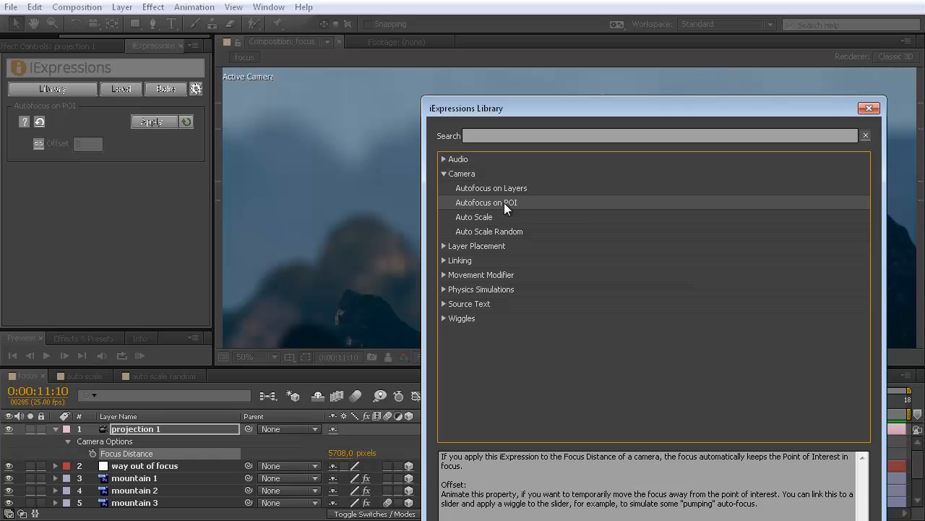
pyautogui.click(515, 187)
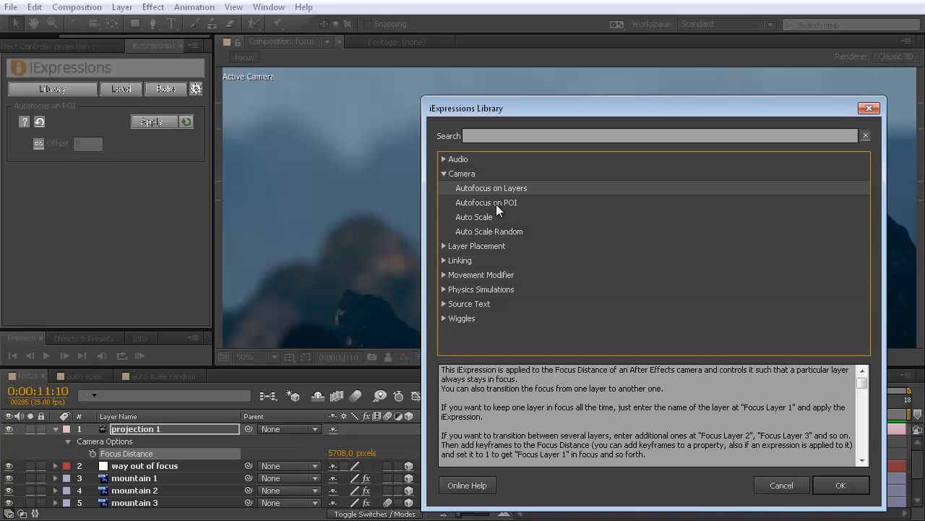
pyautogui.click(498, 204)
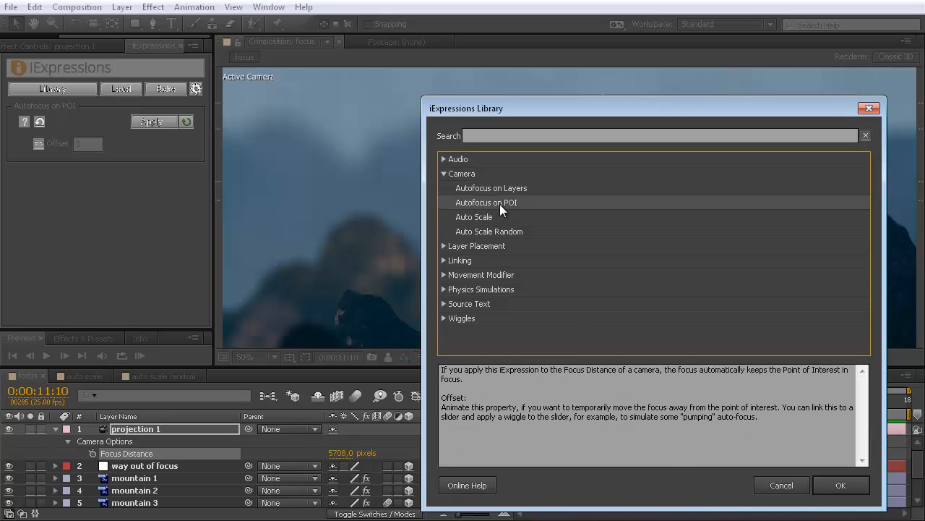
pyautogui.click(841, 483)
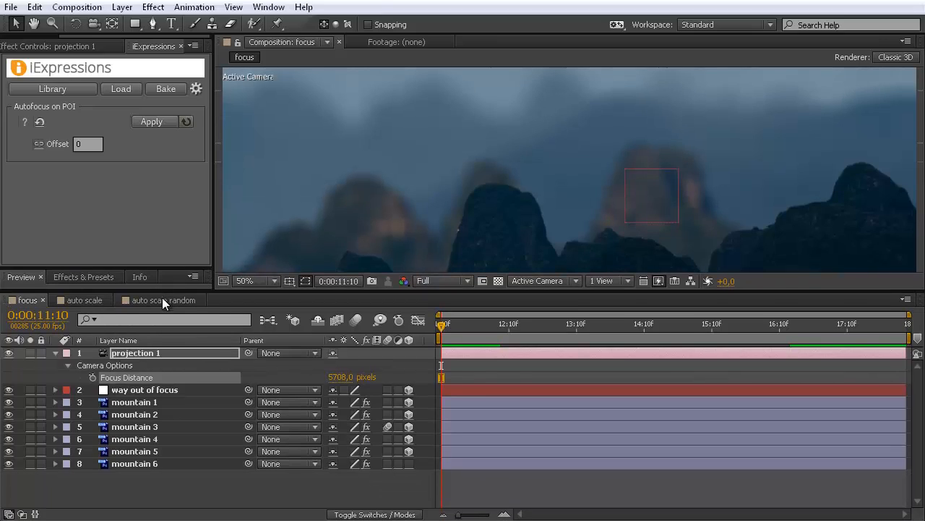
# Enlarge the timeline area and examine the projection 1 camera, the way out of focus null and the mountain 1 to 4 layers.
pyautogui.moveTo(163, 292); pyautogui.dragTo(163, 307)
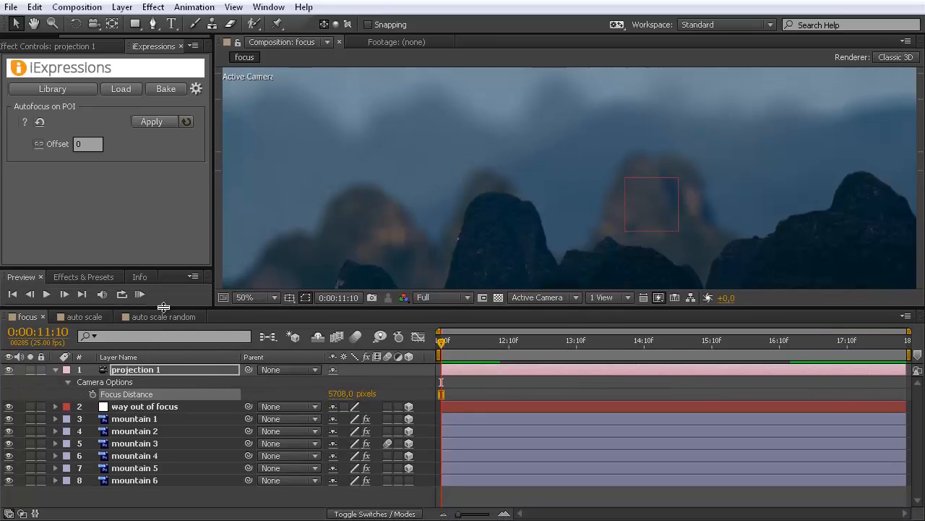
pyautogui.click(139, 368)
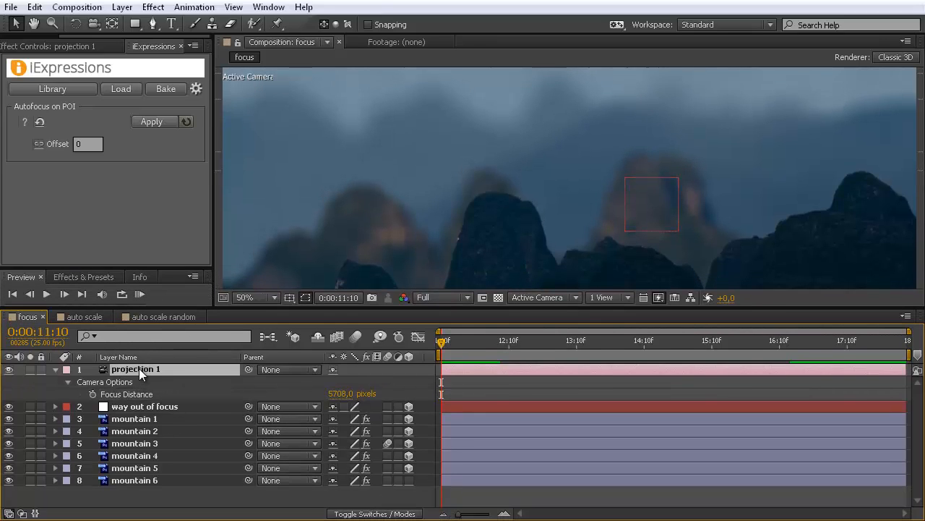
pyautogui.click(140, 407)
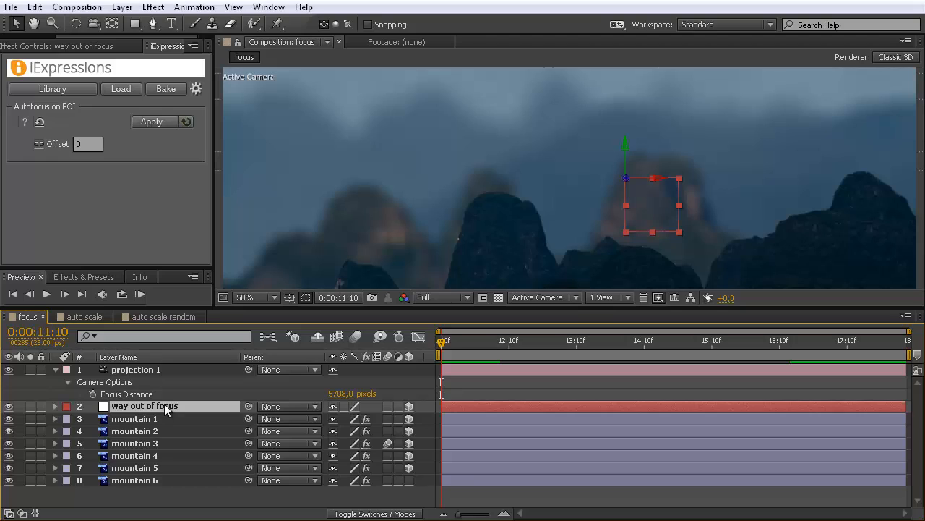
pyautogui.click(141, 421)
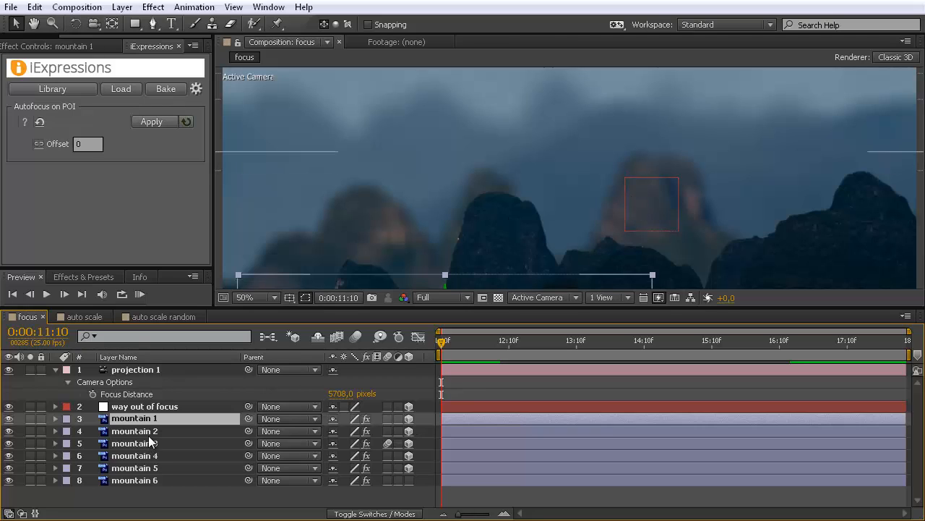
pyautogui.hotkey('ctrl', 'Down')
pyautogui.hotkey('ctrl', 'Down')
pyautogui.hotkey('ctrl', 'Down')
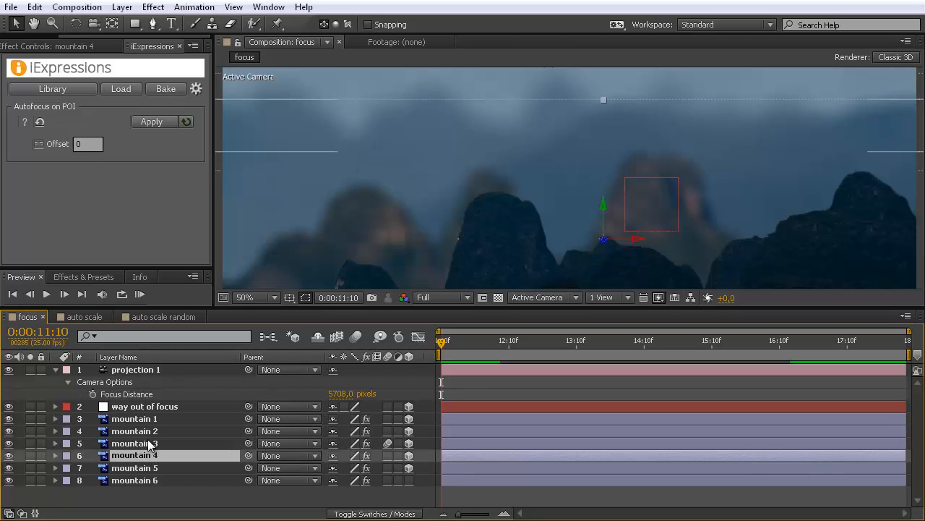
pyautogui.click(148, 444)
# Fit the composition image to its viewer and resize the timeline area so that all eight layers are listed.
pyautogui.moveTo(544, 308); pyautogui.dragTo(549, 338)
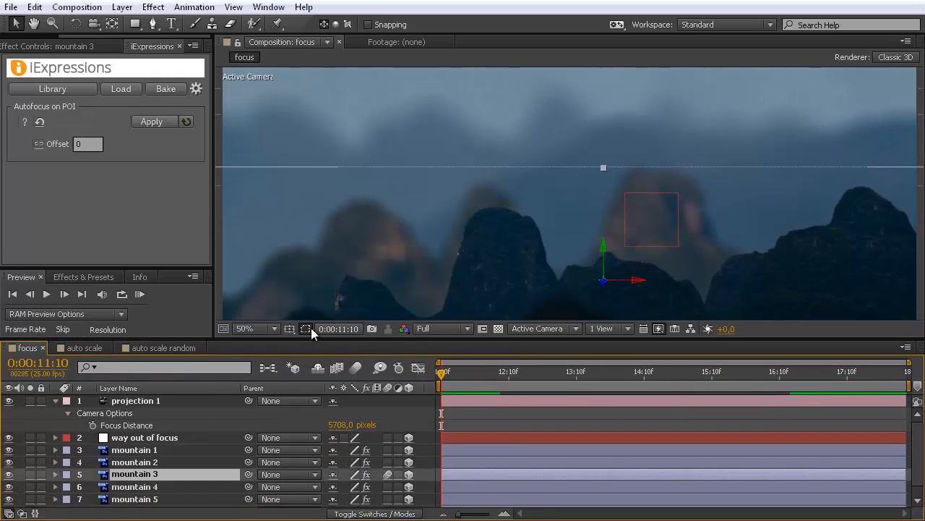
pyautogui.click(274, 328)
pyautogui.click(285, 360)
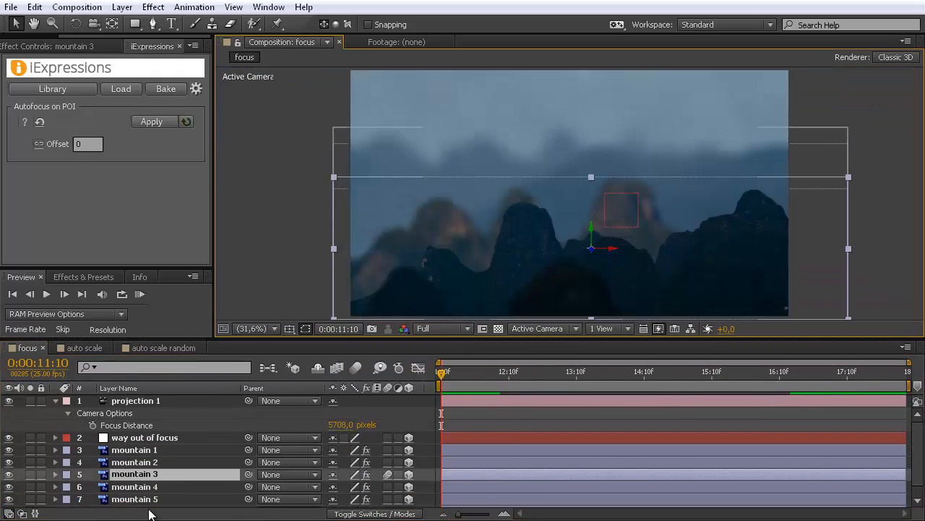
pyautogui.moveTo(166, 338); pyautogui.dragTo(165, 317)
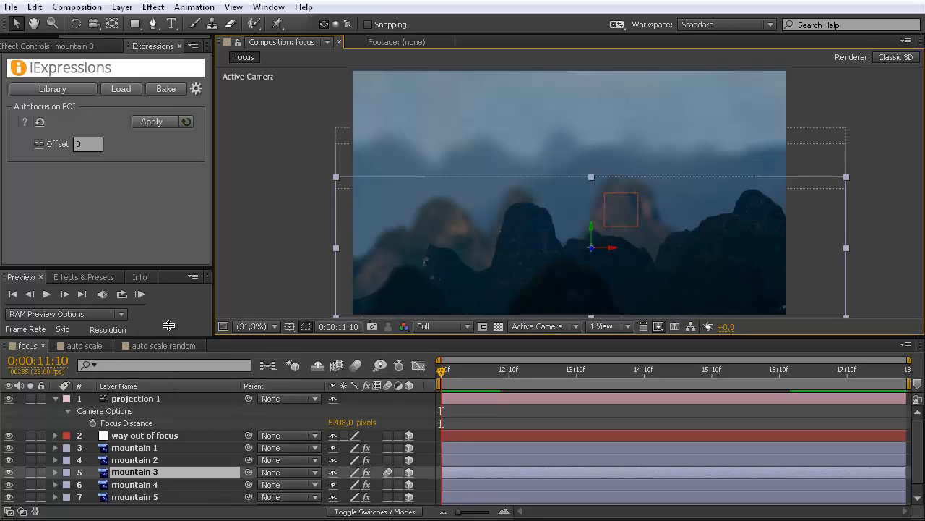
# Hide mountain 1 to mountain 4 in turn to examine what each layer contributes, and make all four visible again.
pyautogui.click(9, 428)
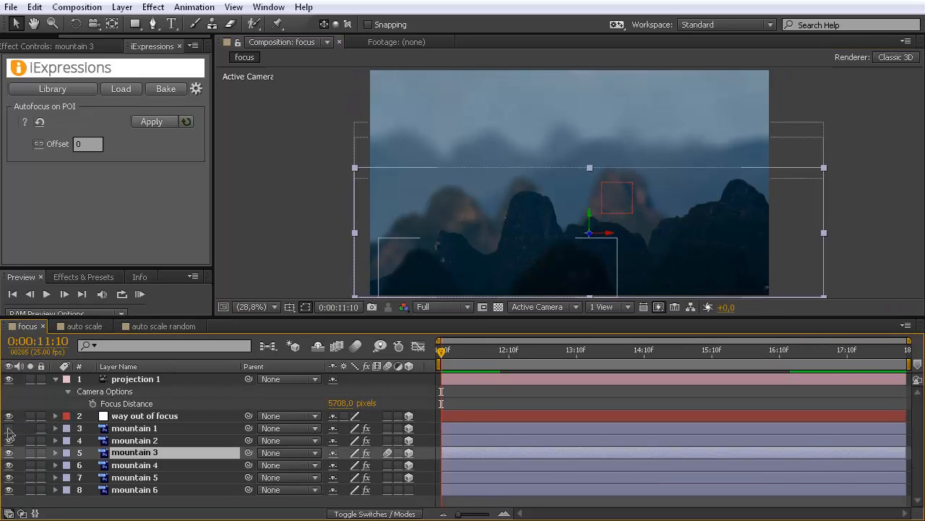
pyautogui.click(9, 428)
pyautogui.click(9, 429)
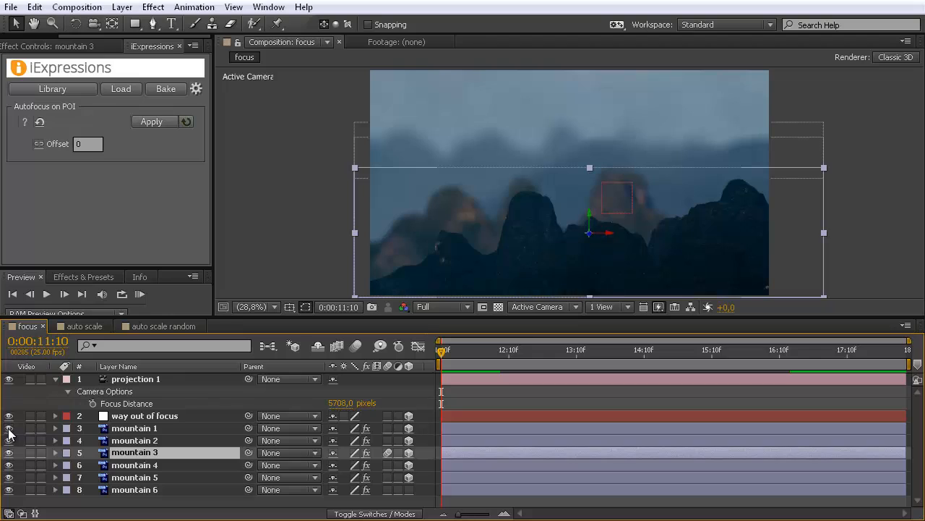
pyautogui.click(8, 429)
pyautogui.click(9, 428)
pyautogui.click(8, 429)
pyautogui.click(9, 429)
pyautogui.click(8, 440)
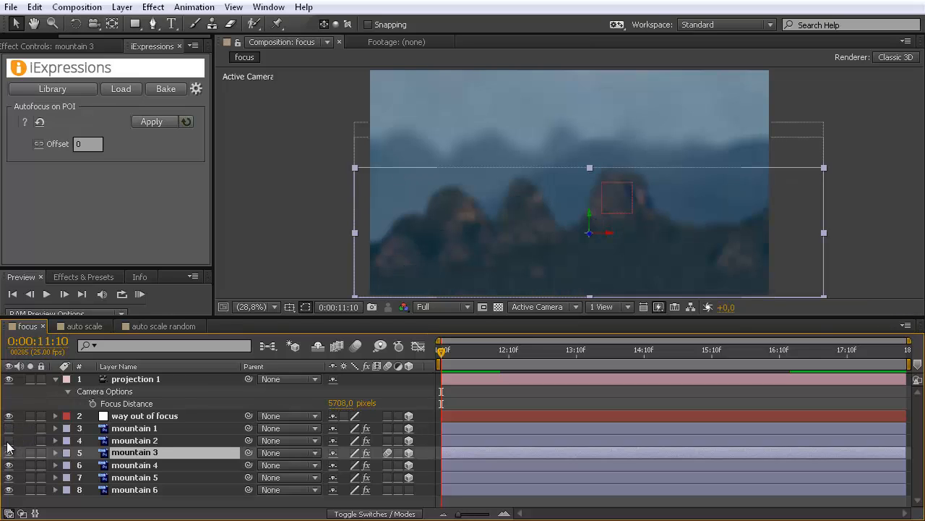
pyautogui.click(8, 441)
pyautogui.click(8, 440)
pyautogui.click(7, 452)
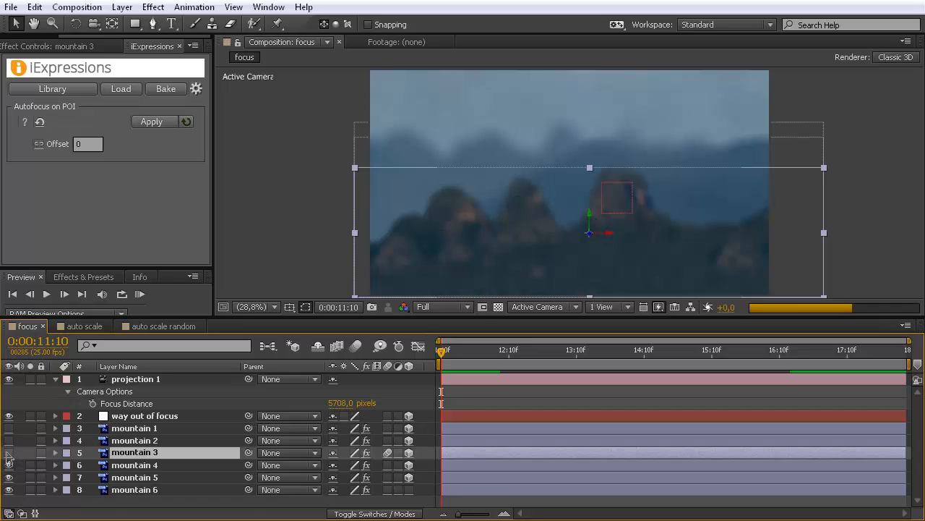
pyautogui.click(9, 465)
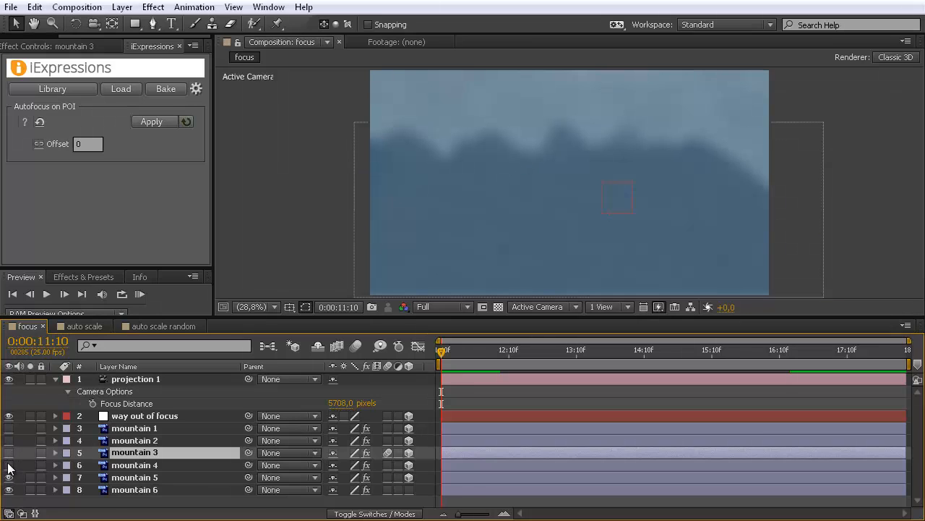
pyautogui.moveTo(8, 466); pyautogui.dragTo(8, 428)
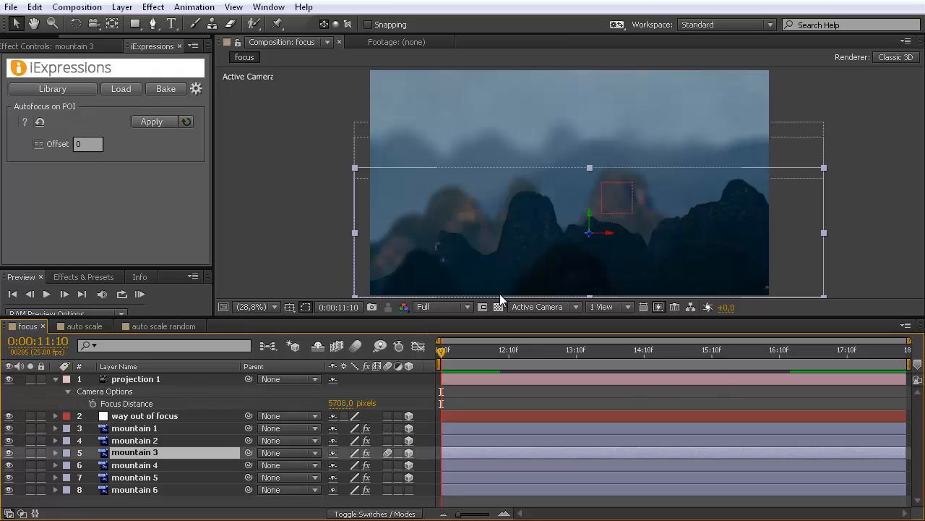
# Switch the composition viewer to 2 Views - Horizontal and select the projection 1 camera.
pyautogui.click(628, 308)
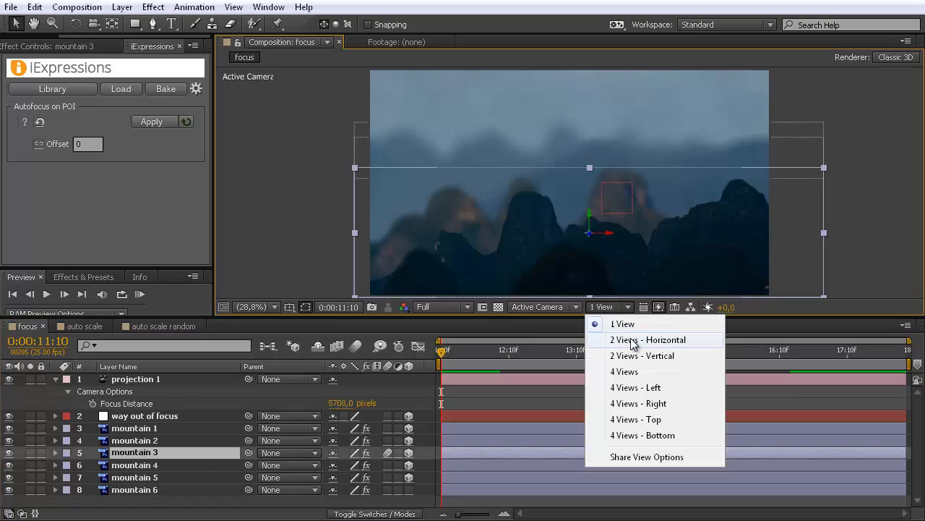
pyautogui.click(633, 341)
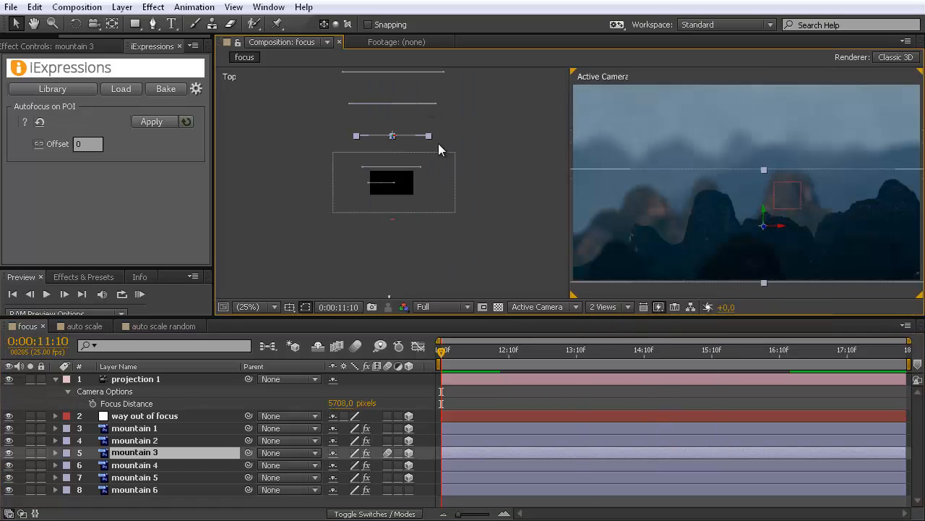
pyautogui.click(141, 379)
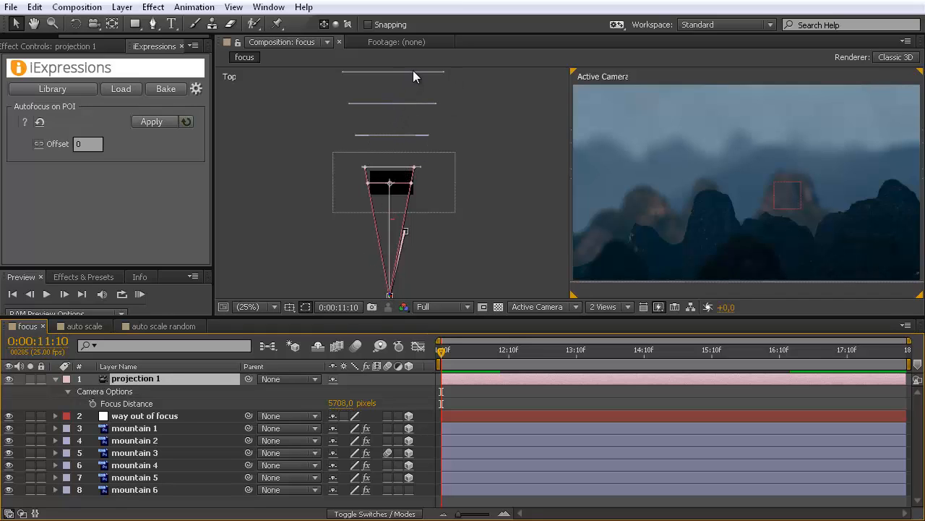
# Select mountain 1, 2, 3 and 4 in turn to examine their depth positions in the Top view.
pyautogui.click(135, 428)
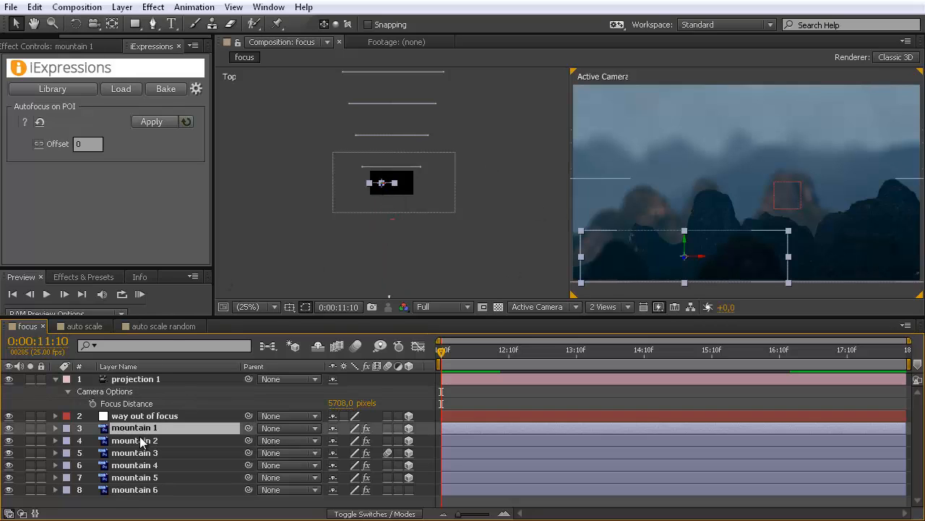
pyautogui.click(141, 440)
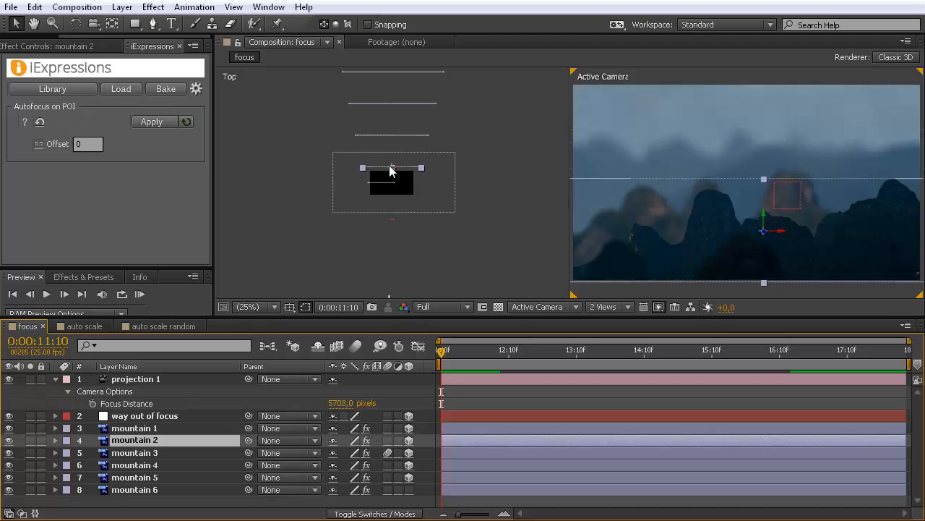
pyautogui.click(133, 453)
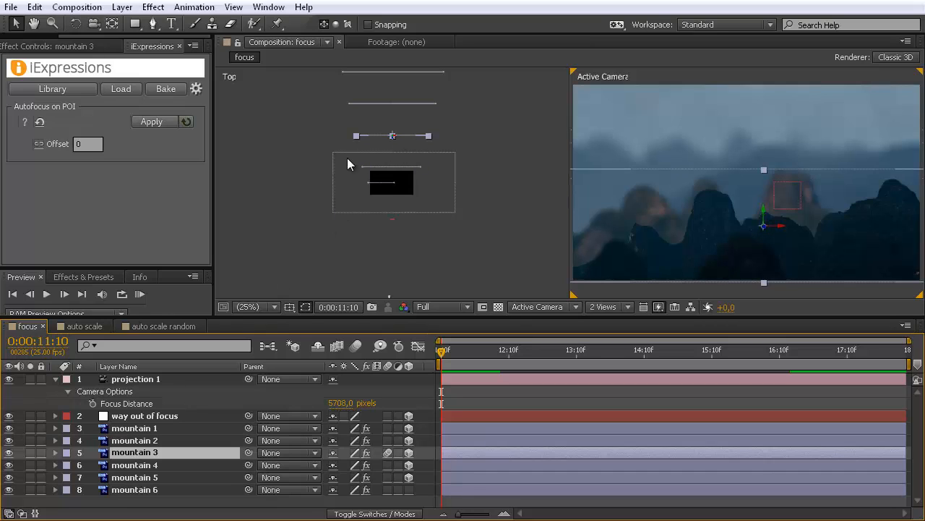
pyautogui.click(145, 465)
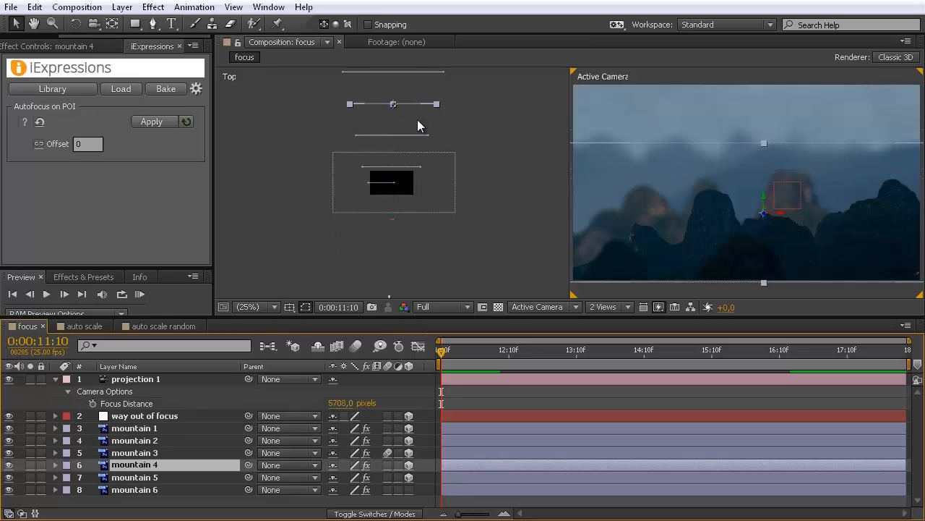
# Expand the Camera Options of projection 1 and switch Depth of Field off and back on to compare the blur.
pyautogui.click(152, 379)
pyautogui.click(139, 405)
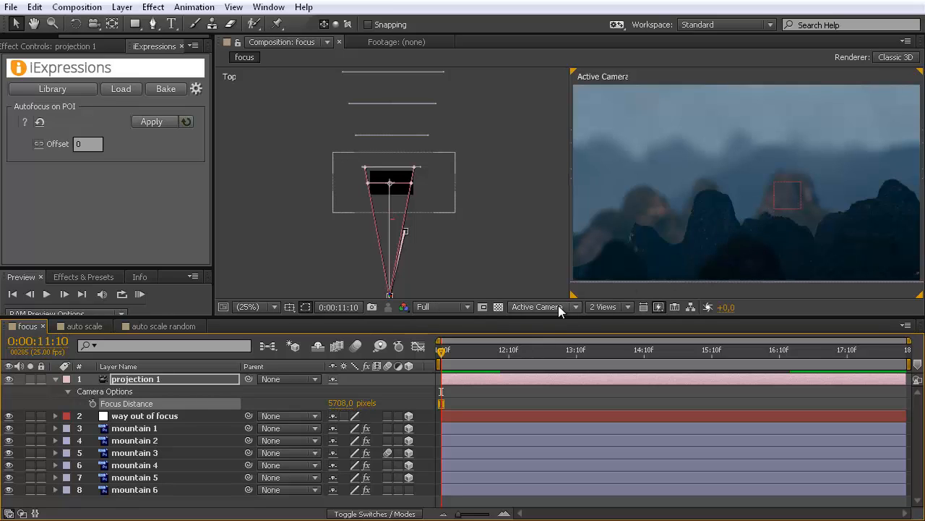
pyautogui.click(68, 391)
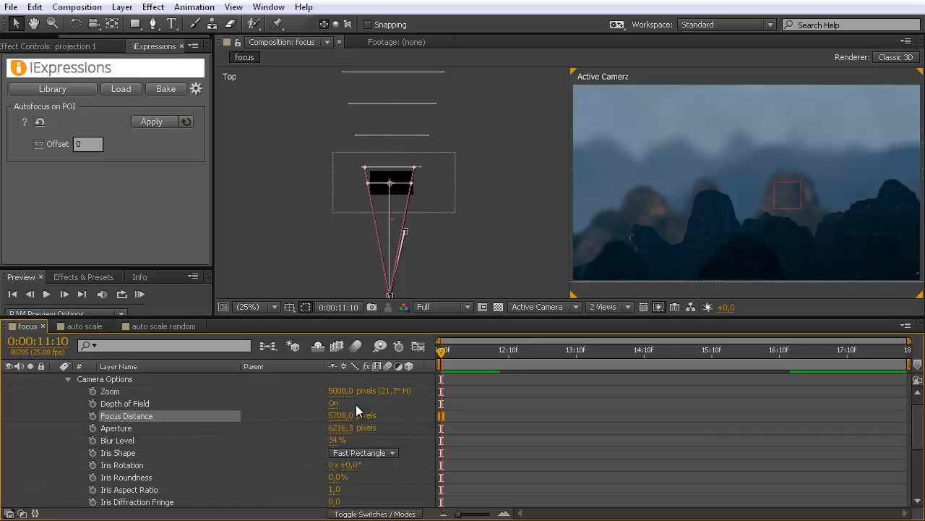
pyautogui.click(333, 403)
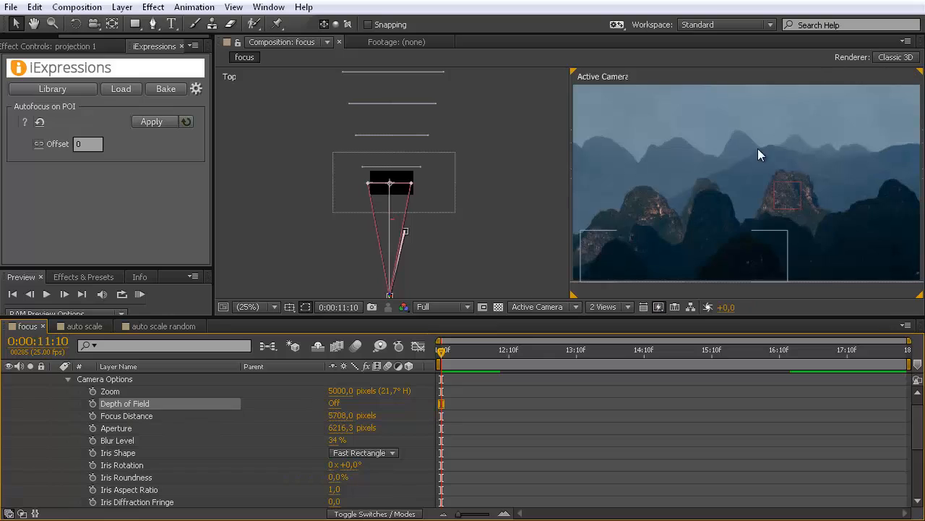
pyautogui.click(334, 404)
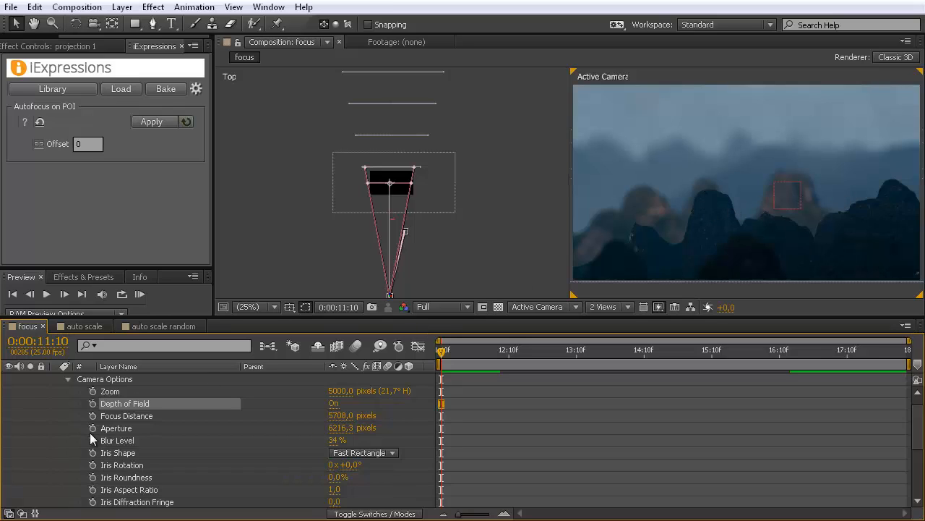
# Select the camera's Focus Distance and show it as the only property under Camera Options.
pyautogui.click(123, 416)
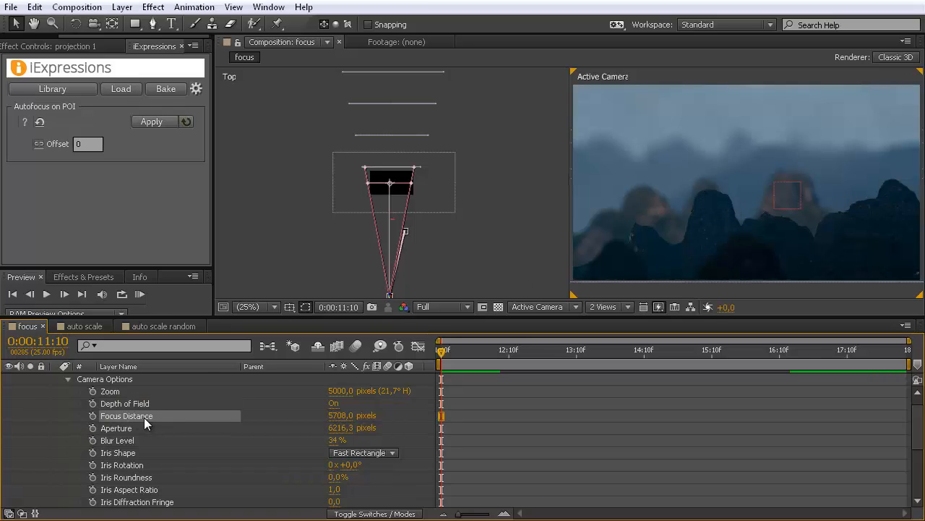
pyautogui.press('s')
pyautogui.press('s')
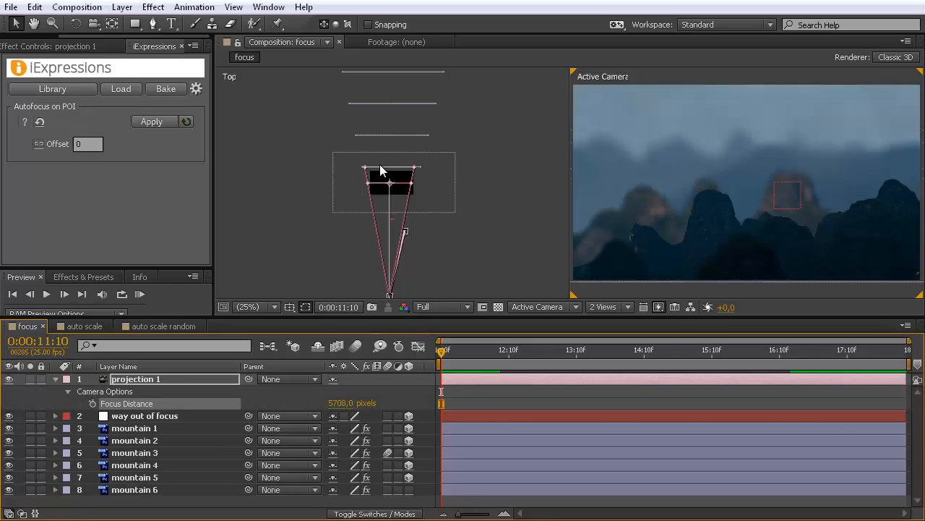
# Vary the camera's Focus Distance through 9948, 5618, 5008 and 5708 pixels to compare which mountains are in focus.
pyautogui.moveTo(332, 402); pyautogui.dragTo(620, 383)
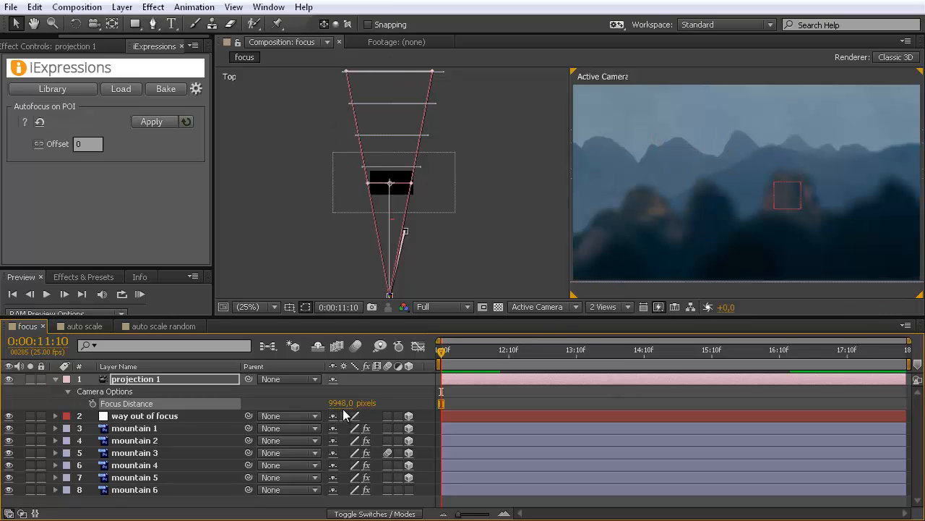
pyautogui.moveTo(333, 402); pyautogui.dragTo(30, 377)
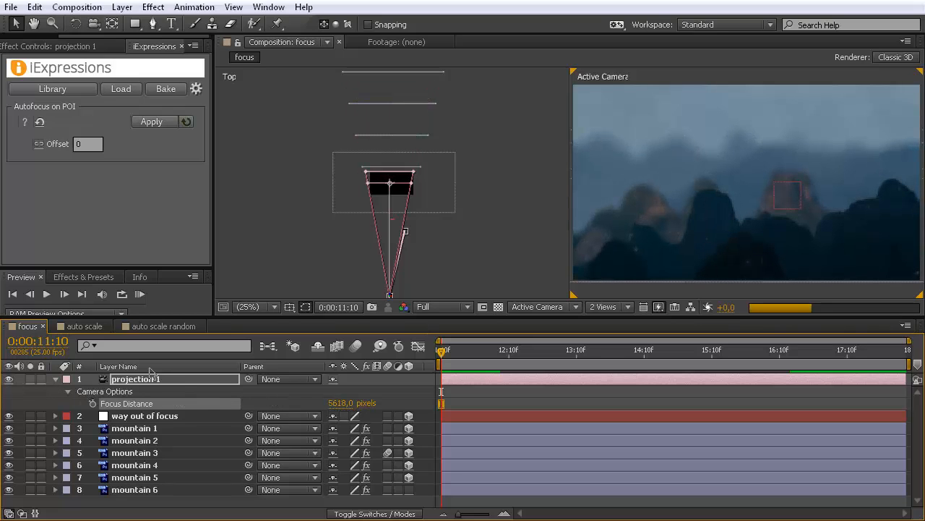
pyautogui.moveTo(344, 403); pyautogui.dragTo(297, 403)
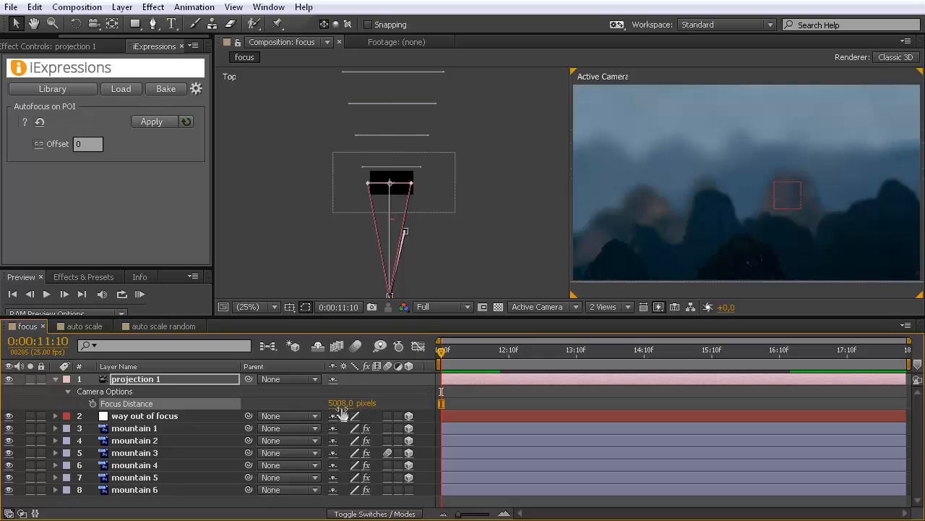
pyautogui.moveTo(337, 402); pyautogui.dragTo(384, 403)
# Move the camera's point of interest to the second-farthest mountain in the Top view and apply Autofocus on POI to Focus Distance.
pyautogui.moveTo(390, 183); pyautogui.dragTo(395, 104)
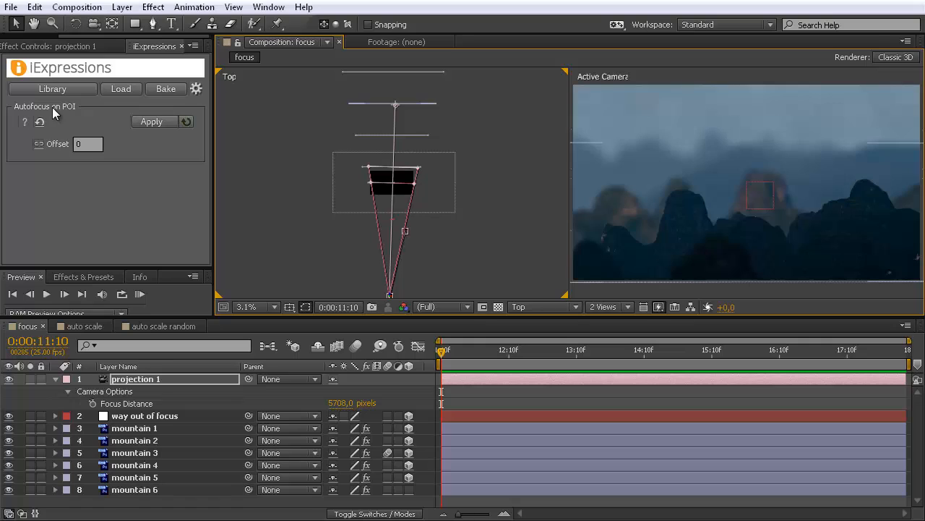
pyautogui.click(131, 404)
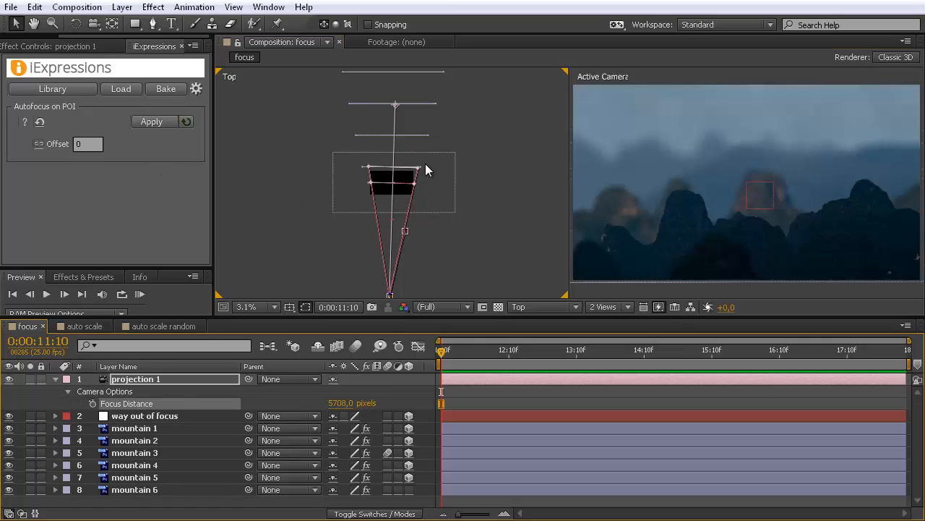
pyautogui.click(152, 122)
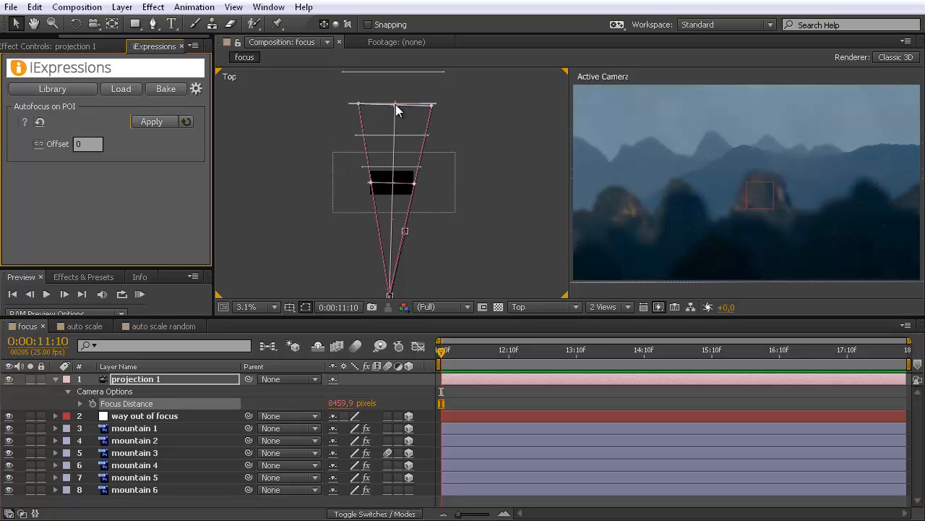
# Move the point of interest in the Top view onto the next closer mountain, and finally onto the nearest mountain line at its current end.
pyautogui.moveTo(396, 104); pyautogui.dragTo(393, 103)
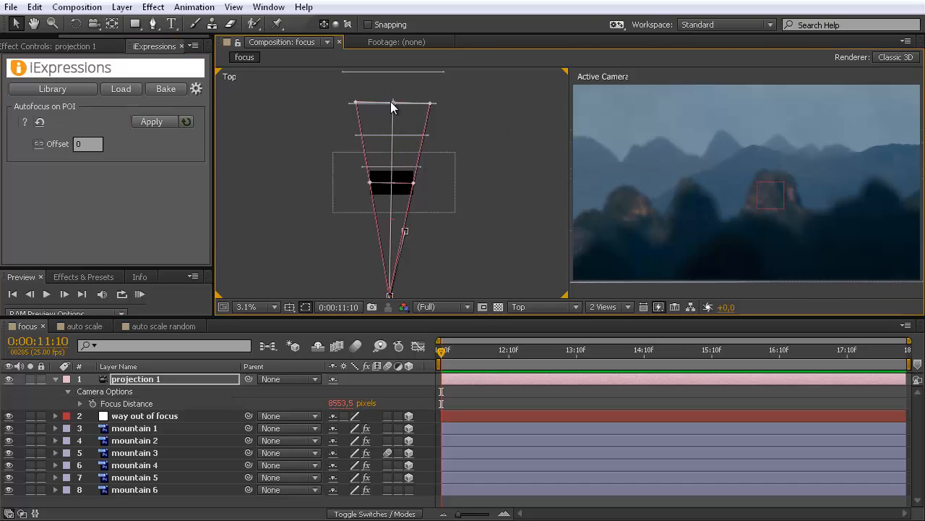
pyautogui.moveTo(392, 102); pyautogui.dragTo(391, 135)
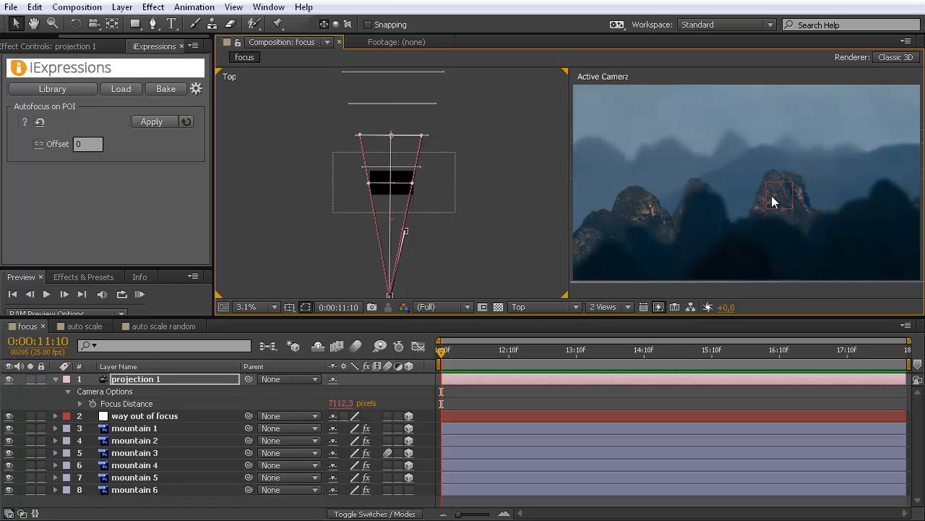
pyautogui.moveTo(391, 138); pyautogui.dragTo(391, 168)
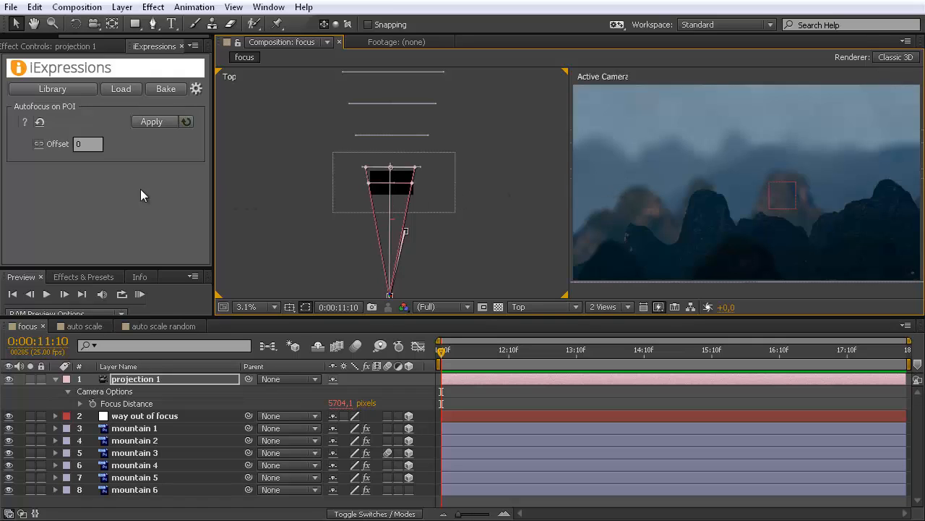
# Set the Autofocus on POI Offset to 100 and apply it to the camera's Focus Distance.
pyautogui.click(86, 144)
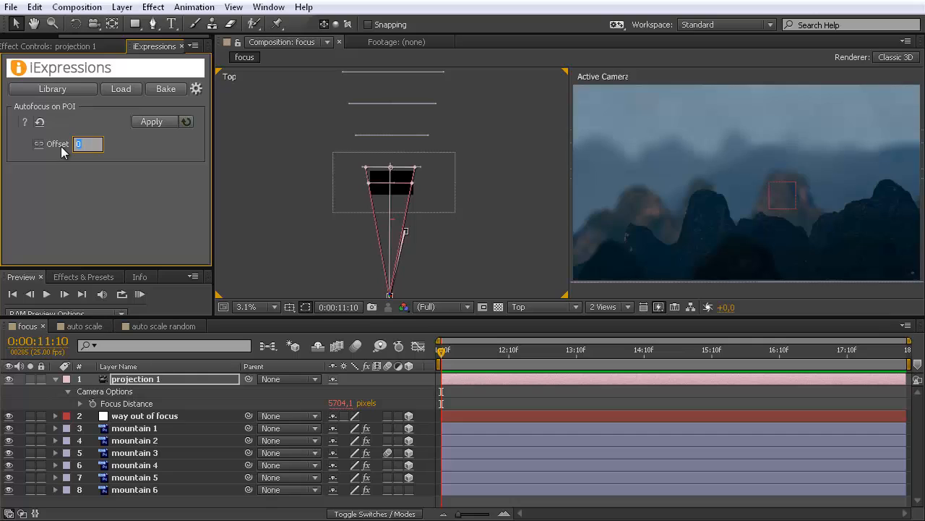
pyautogui.write('100')
pyautogui.click(124, 404)
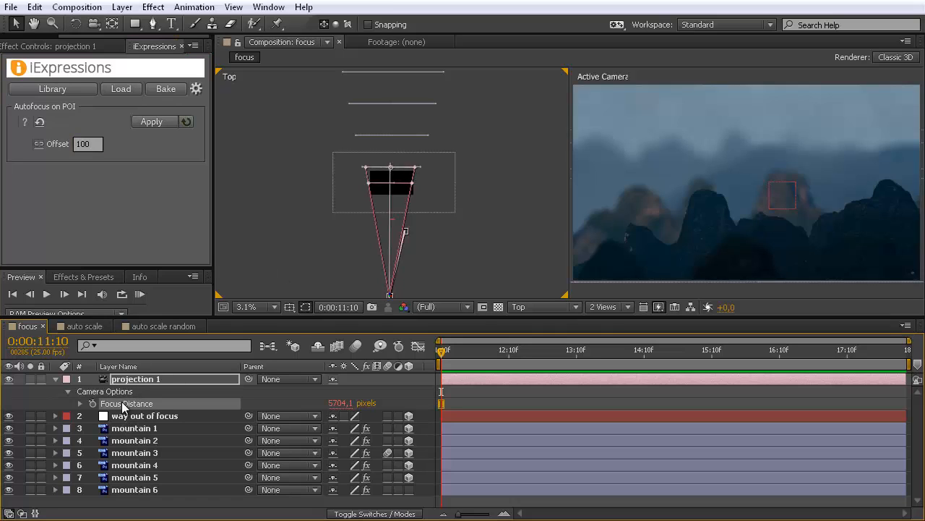
pyautogui.click(151, 121)
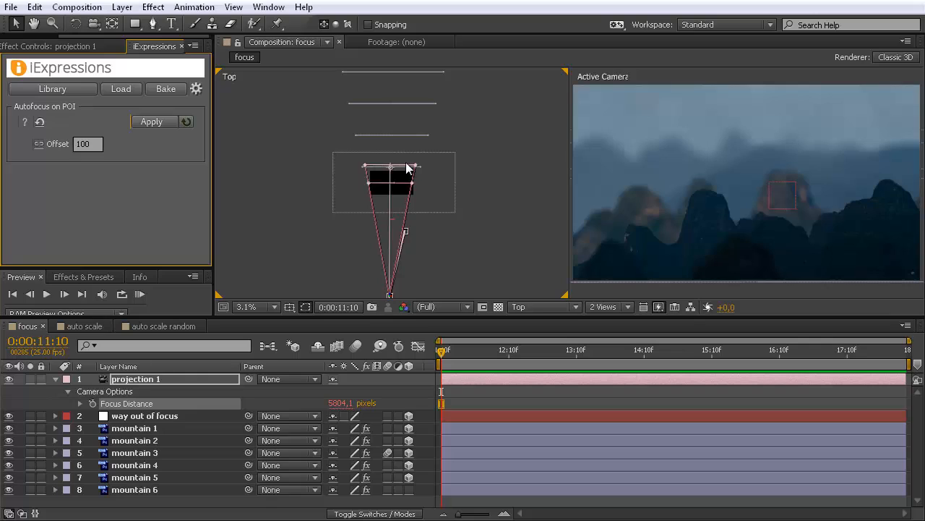
# Set the Autofocus on POI Offset to 500 and reapply it to the Focus Distance.
pyautogui.click(86, 144)
pyautogui.write('500')
pyautogui.press('Return')
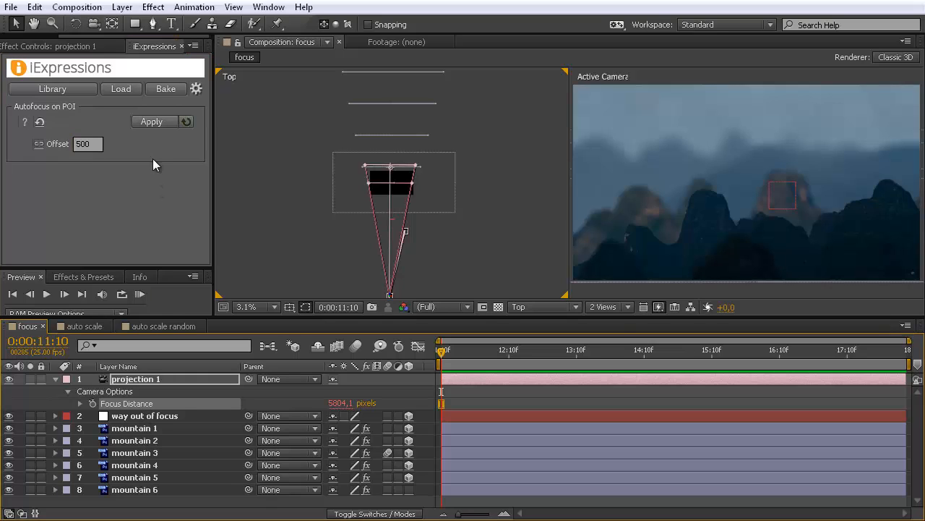
pyautogui.click(155, 122)
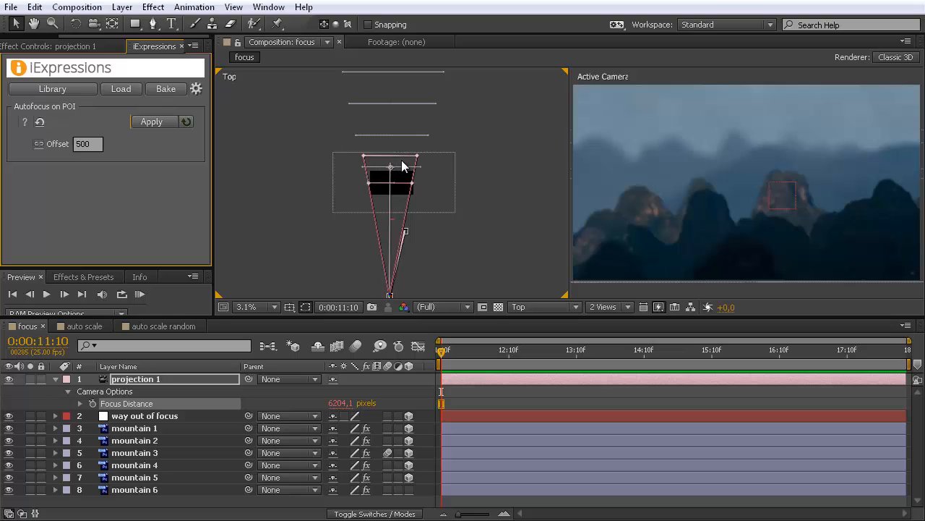
# Reposition the camera's point of interest in the Top view and set the Autofocus on POI Offset to 0.
pyautogui.moveTo(393, 168)
pyautogui.mouseDown()
pyautogui.moveTo(395, 100)
pyautogui.moveTo(413, 89)
pyautogui.moveTo(397, 94)
pyautogui.moveTo(393, 167)
pyautogui.mouseUp()
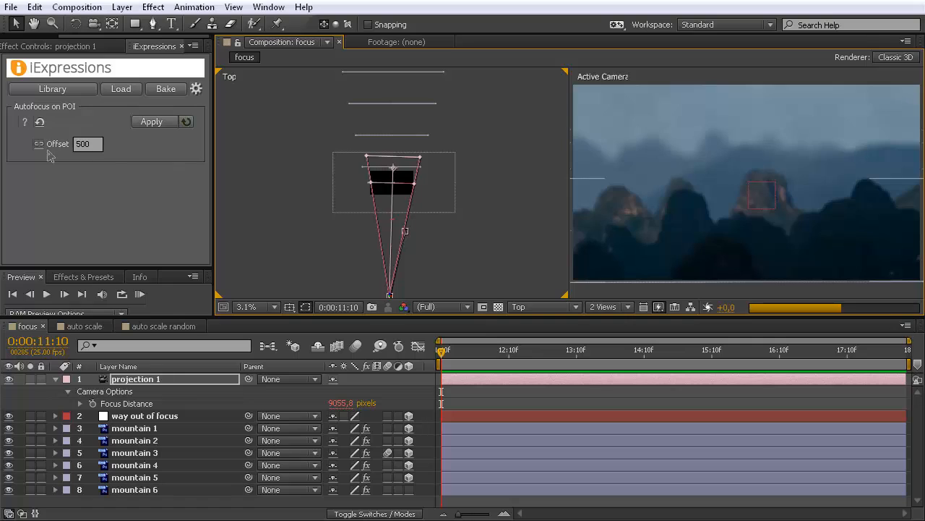
pyautogui.click(87, 145)
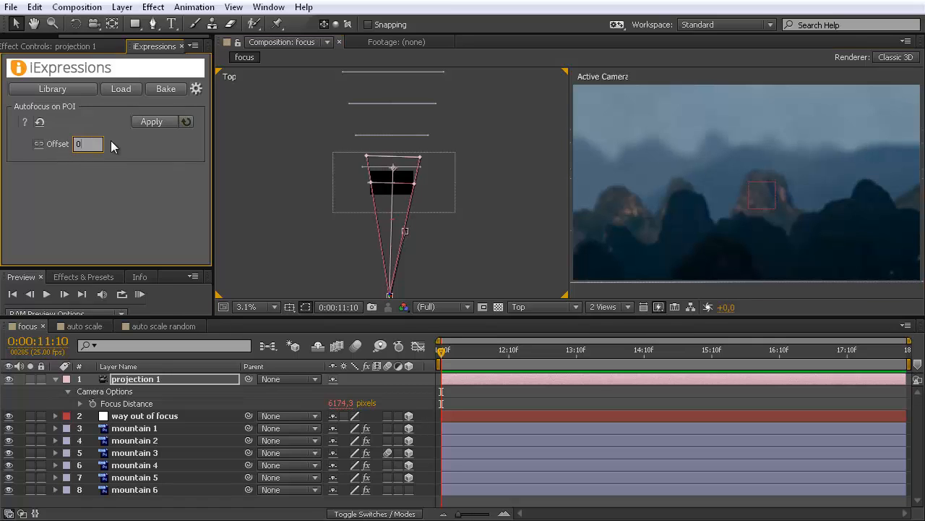
pyautogui.click(127, 416)
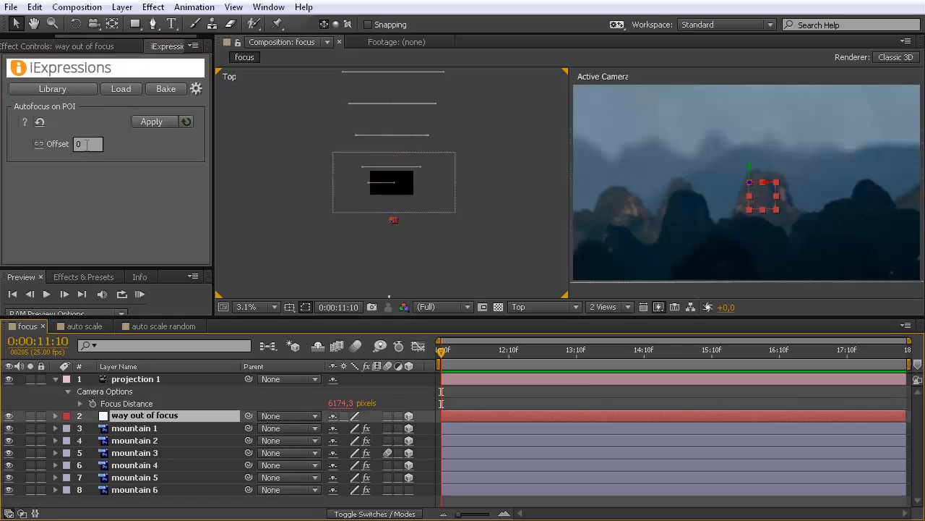
pyautogui.click(86, 145)
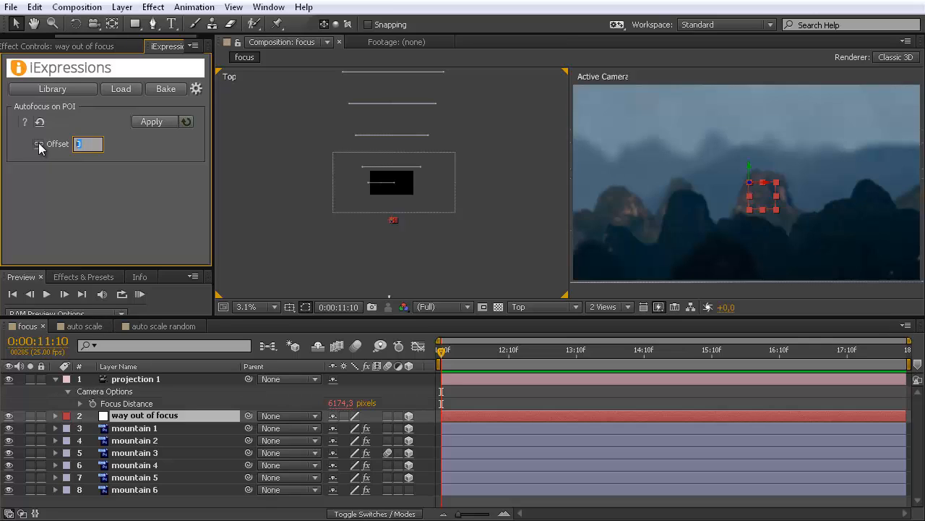
pyautogui.click(95, 164)
# Load the Autofocus on Layers iExpression from the library's Camera category.
pyautogui.click(56, 89)
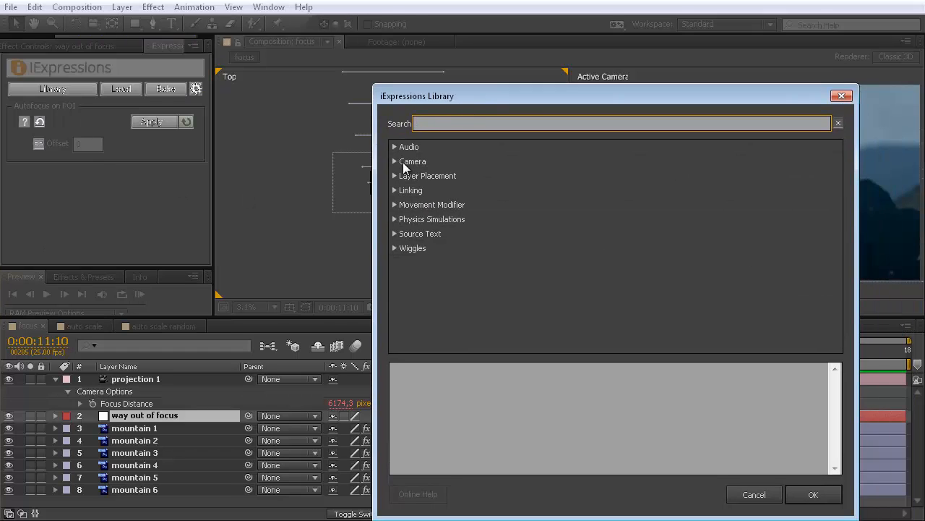
pyautogui.click(395, 162)
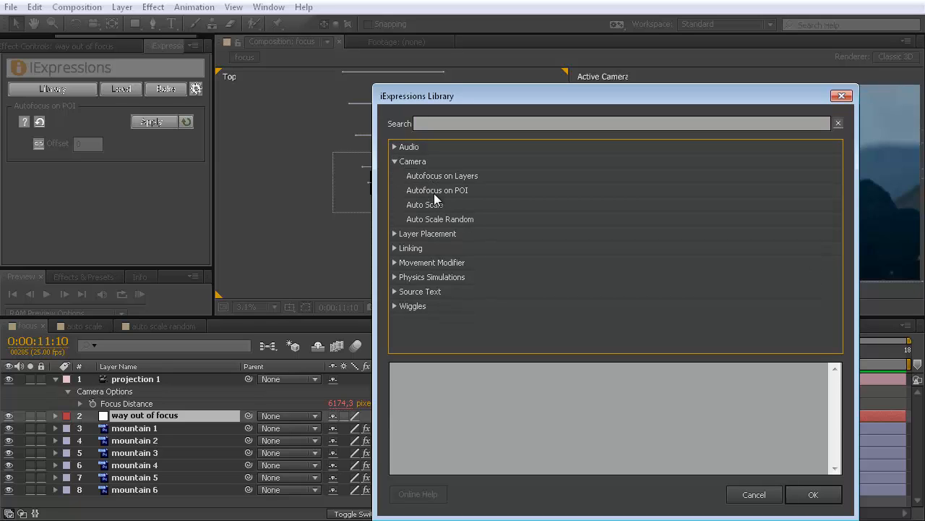
pyautogui.click(437, 177)
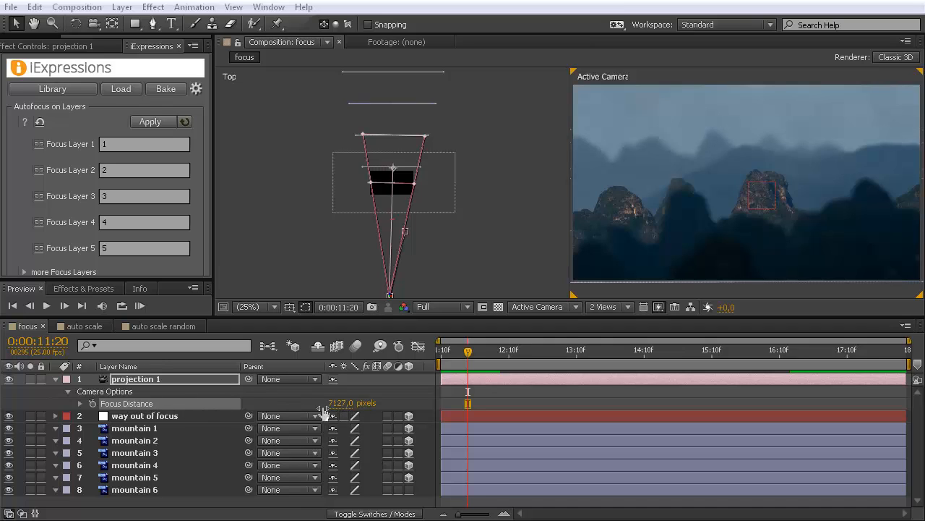
# Try Focus Distance values of 1 and 5 pixels on the projection 1 camera.
pyautogui.moveTo(327, 405); pyautogui.dragTo(340, 407)
pyautogui.click(338, 405)
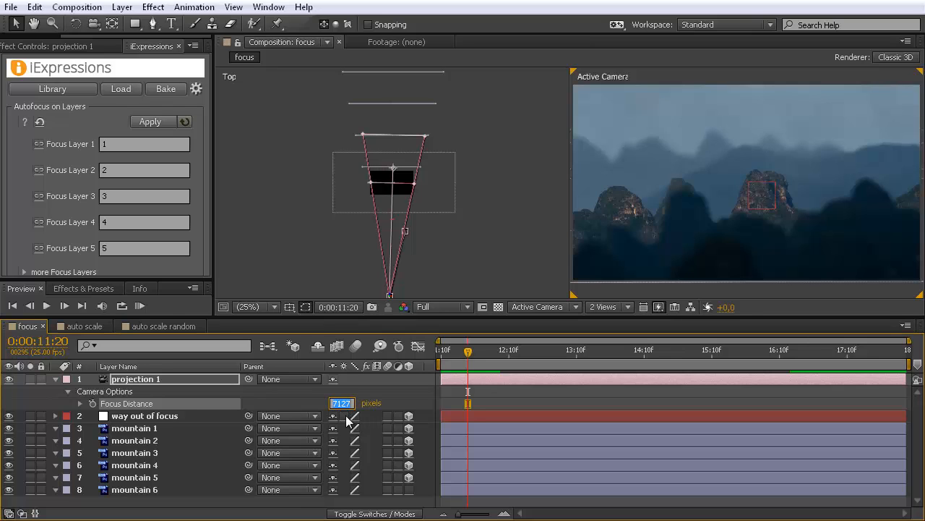
pyautogui.write('1')
pyautogui.press('Return')
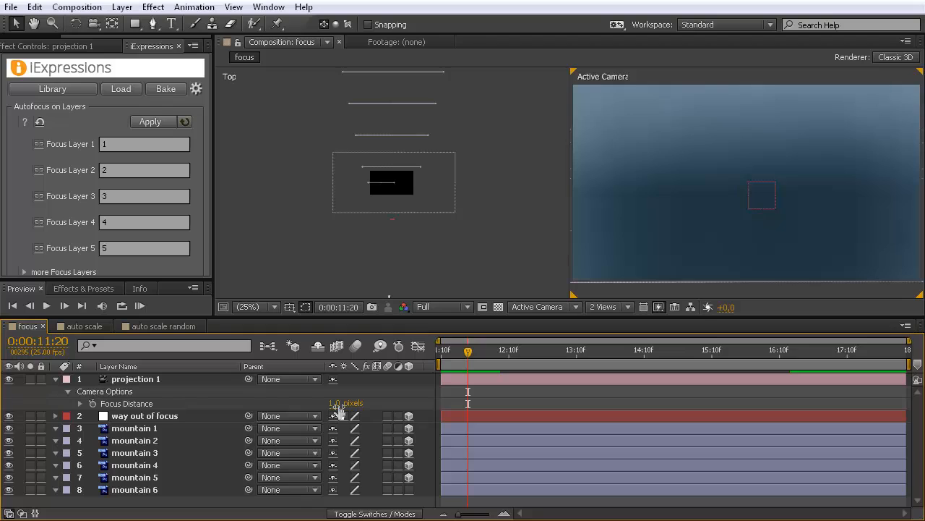
pyautogui.click(339, 406)
pyautogui.write('5')
pyautogui.press('Return')
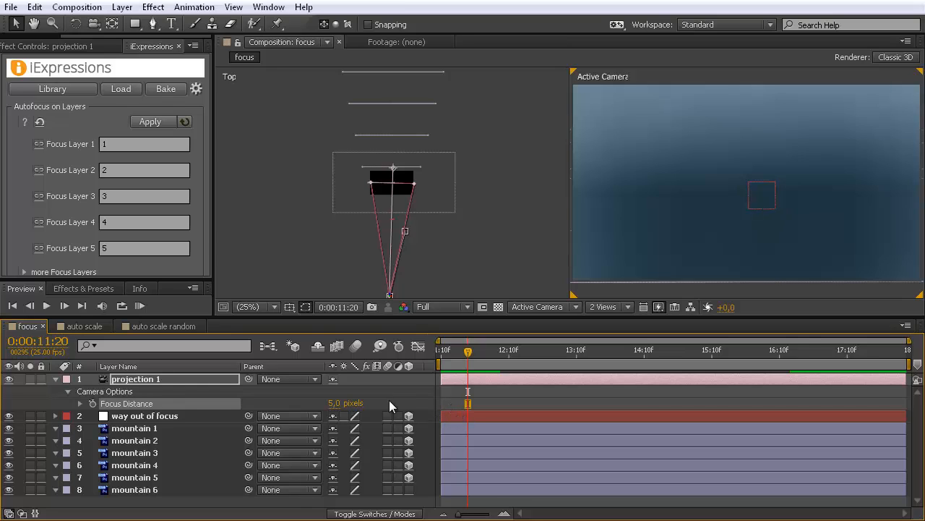
pyautogui.click(82, 443)
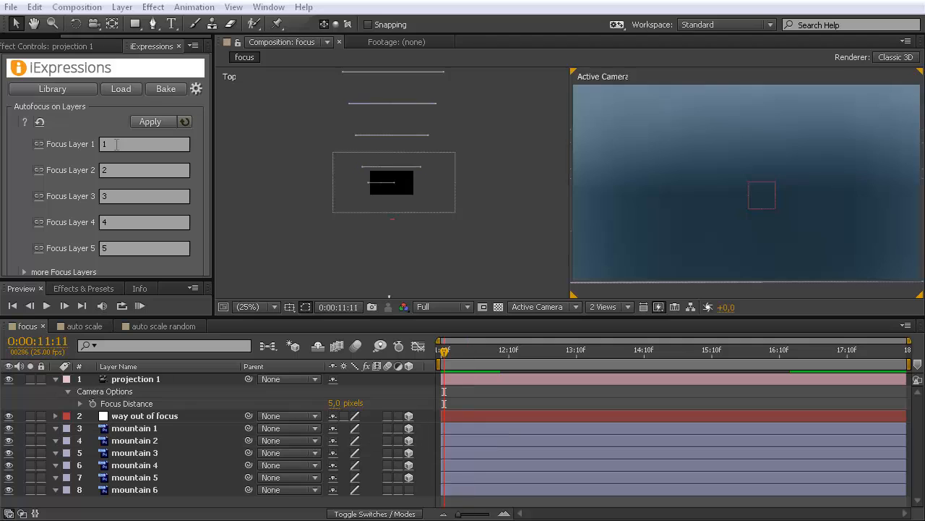
# Set the projection 1 camera's Focus Distance to 1 pixel.
pyautogui.click(87, 148)
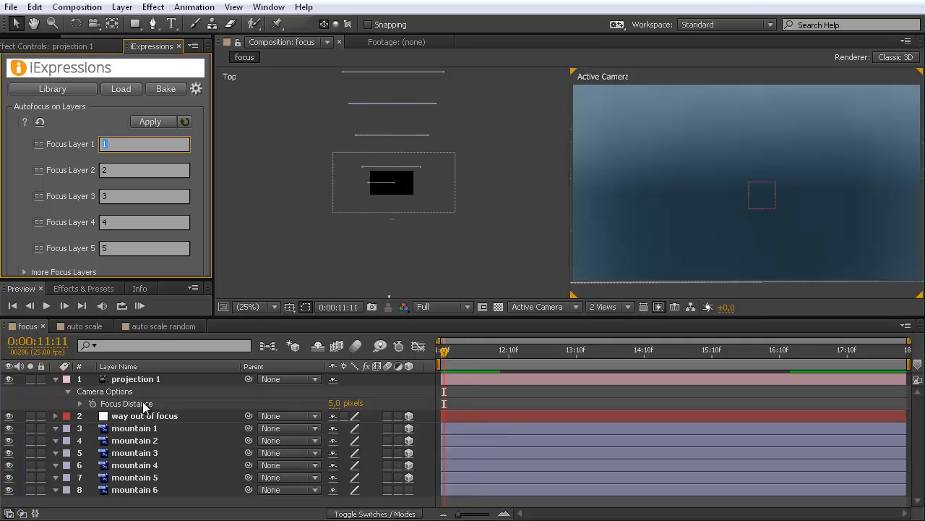
pyautogui.click(336, 403)
pyautogui.write('1')
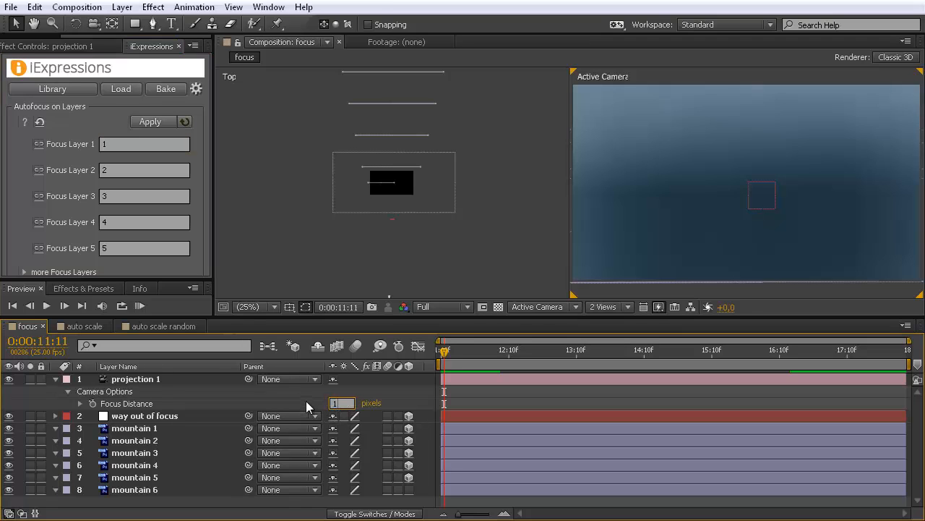
pyautogui.press('Return')
# Set Focus Layer 1 to "mountain 1" and copy the word "mountain" from its name.
pyautogui.click(114, 145)
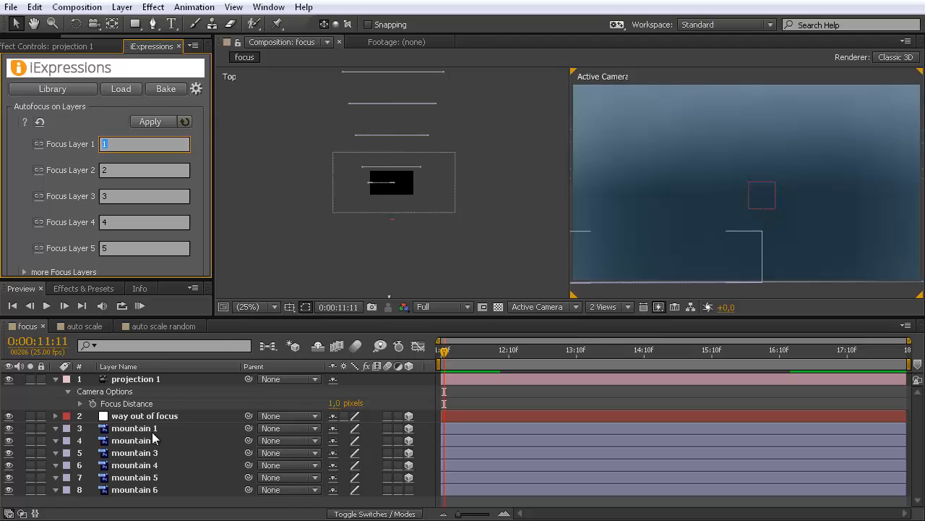
pyautogui.write('mountain 1')
pyautogui.hotkey('shift', 'Left')
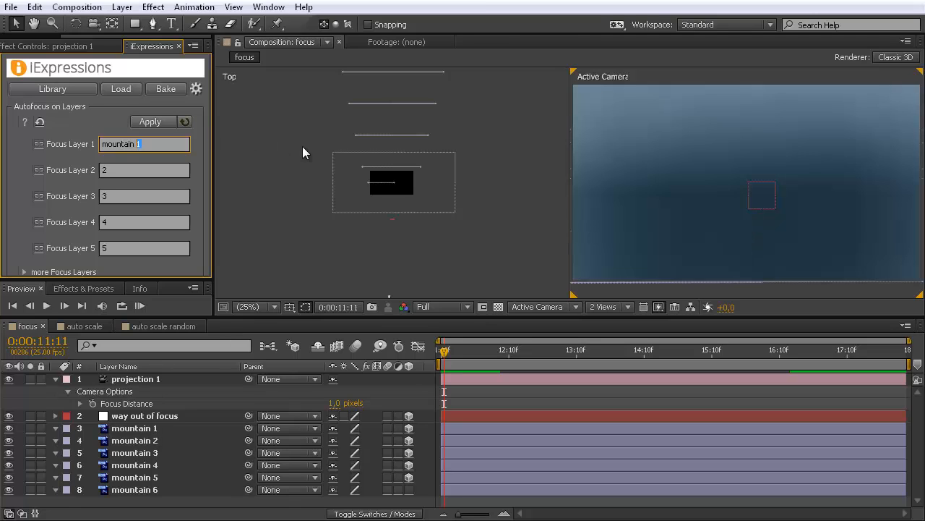
pyautogui.press('Left')
pyautogui.press('Left')
pyautogui.hotkey('shift', 'Home')
pyautogui.hotkey('ctrl', 'c')
# Set Focus Layers 2, 3, 4 and 5 to "mountain 2", "mountain 3", "mountain 4" and "mountain 5", reusing the copied word.
pyautogui.click(106, 172)
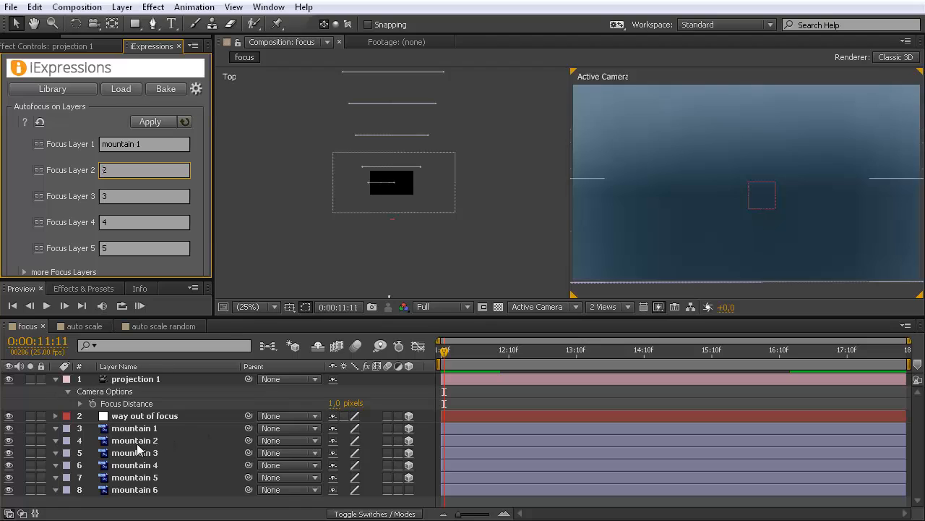
pyautogui.hotkey('ctrl', 'v')
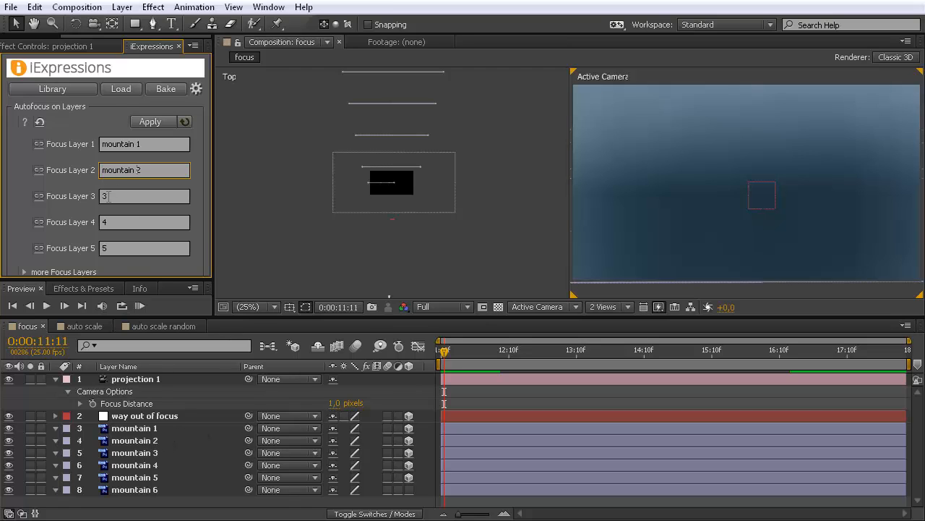
pyautogui.click(104, 199)
pyautogui.hotkey('ctrl', 'v')
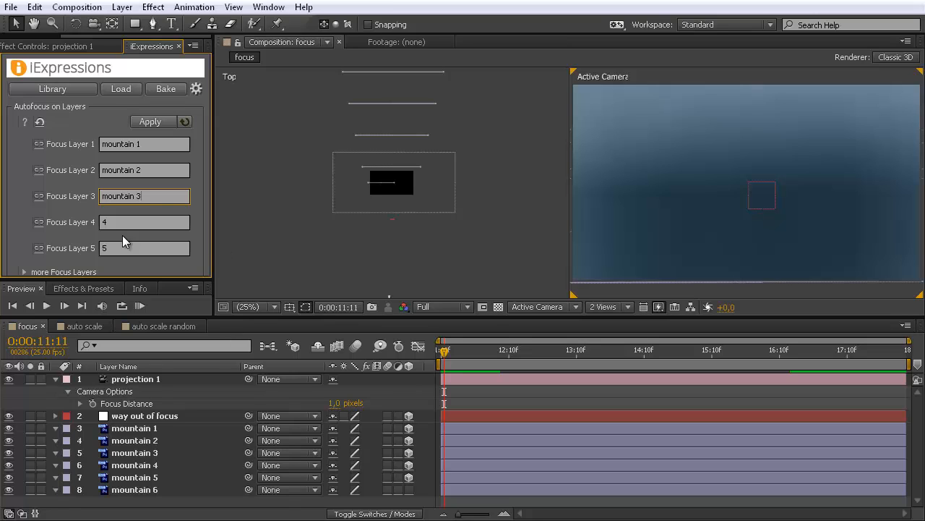
pyautogui.click(104, 222)
pyautogui.hotkey('ctrl', 'v')
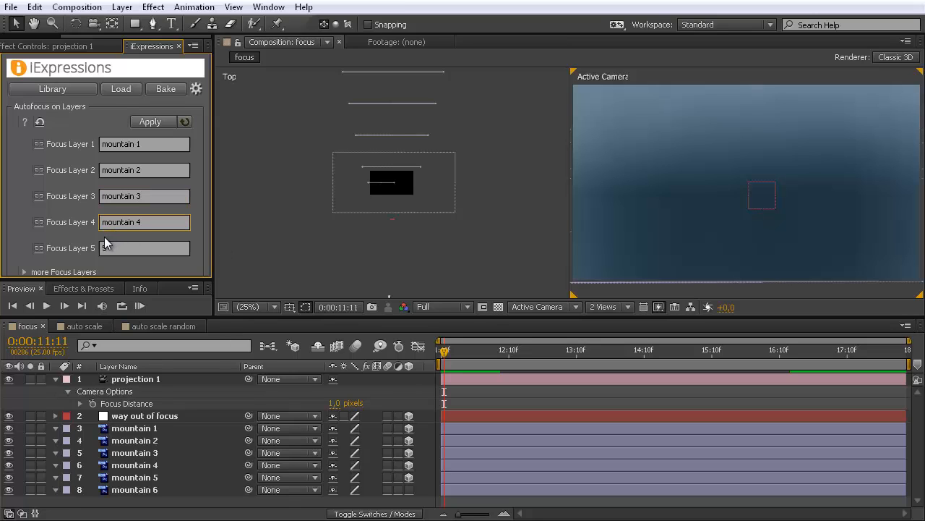
pyautogui.click(104, 248)
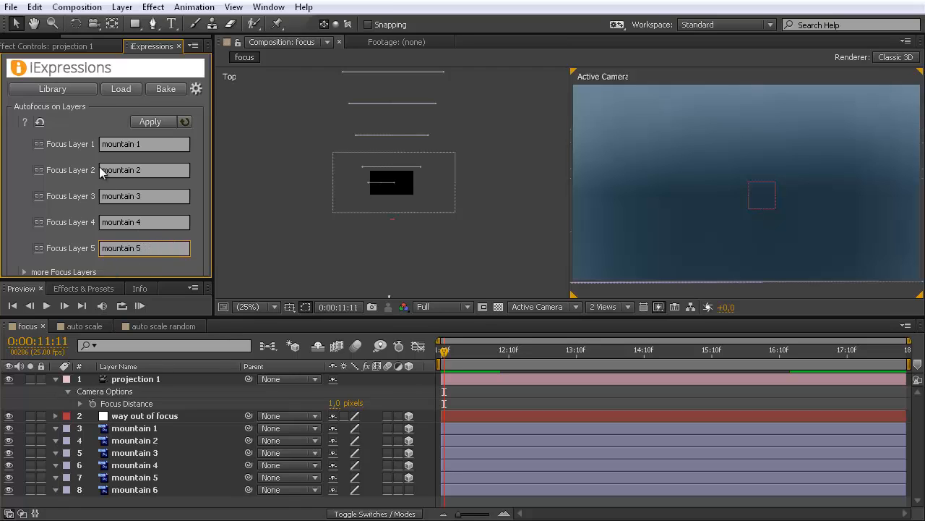
# Undock the iExpressions panel into its own floating window.
pyautogui.click(129, 49)
pyautogui.moveTo(129, 49); pyautogui.dragTo(62, 36)
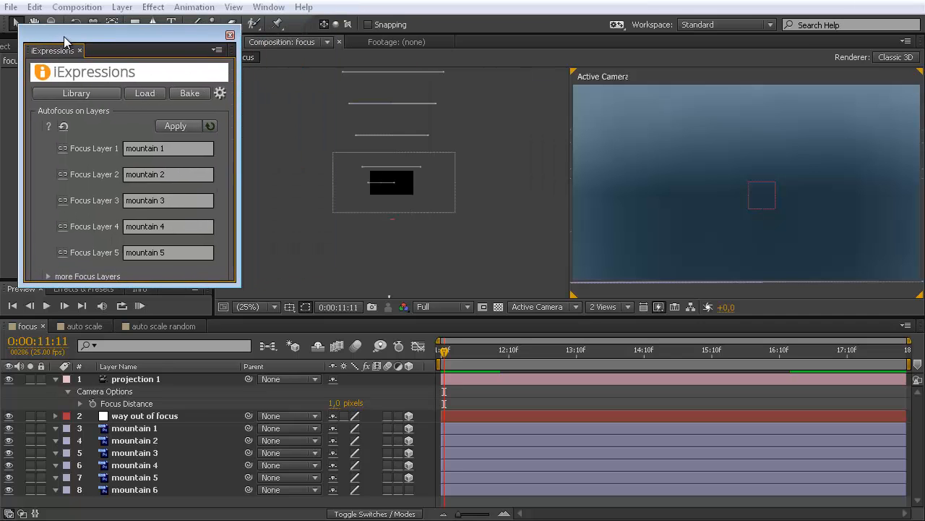
# Enlarge the floating iExpressions window and set Focus Layer 6 to "mountain 6" in the additional focus layers.
pyautogui.moveTo(268, 383); pyautogui.dragTo(329, 462)
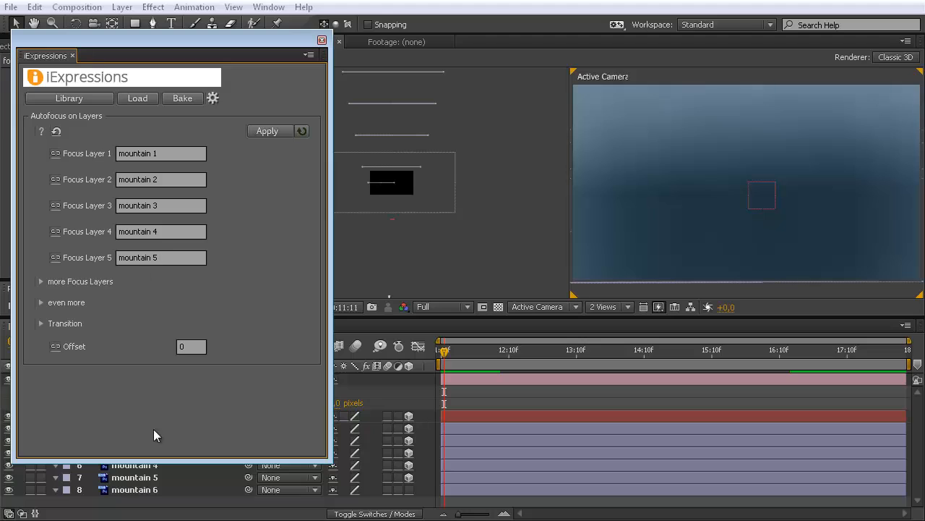
pyautogui.click(41, 281)
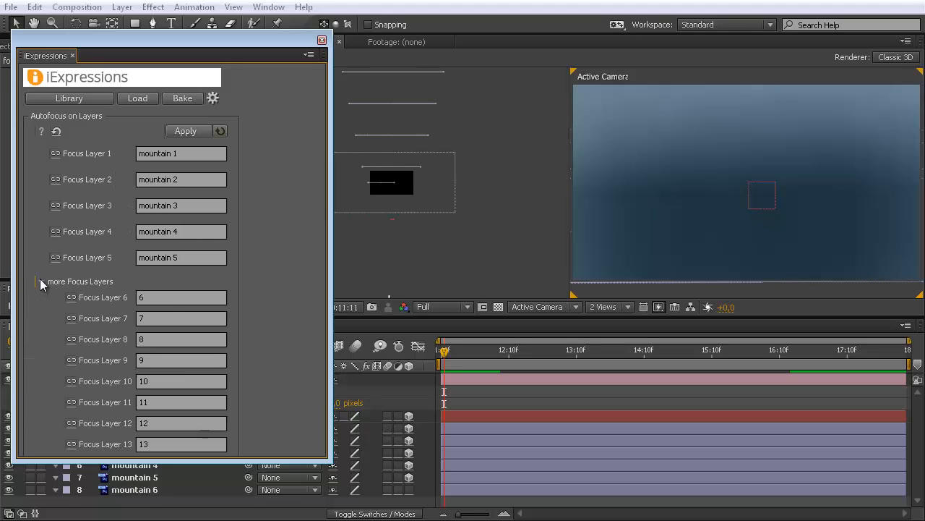
pyautogui.click(141, 297)
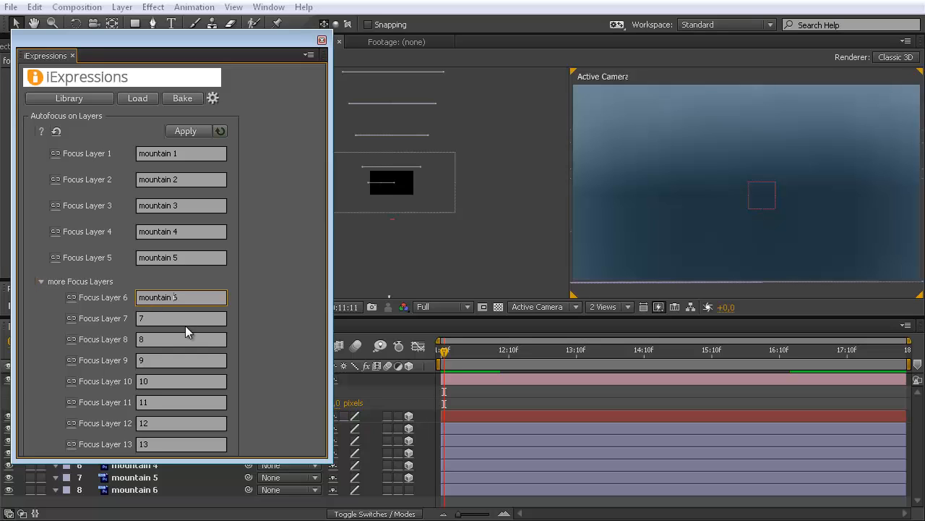
pyautogui.click(40, 281)
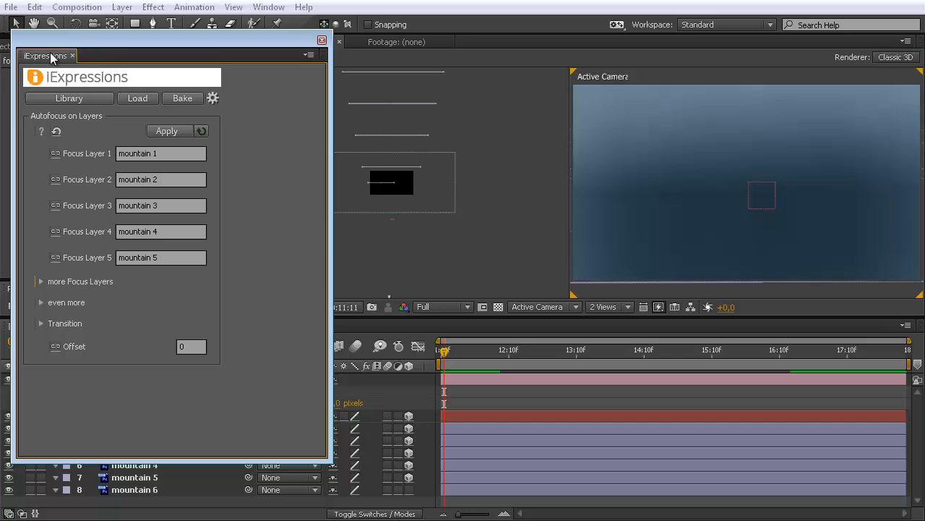
# Uncover the timeline and apply Autofocus on Layers to projection 1's Focus Distance.
pyautogui.moveTo(41, 39); pyautogui.dragTo(627, 49)
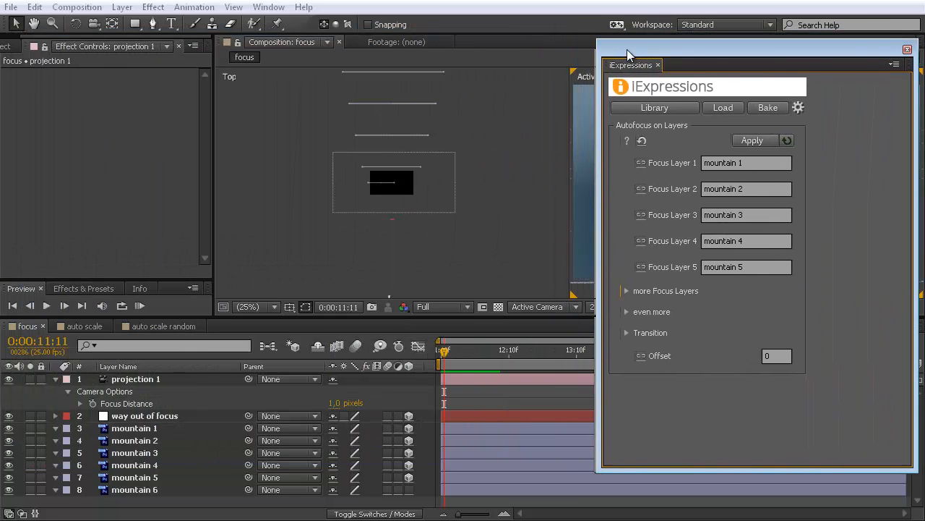
pyautogui.click(127, 404)
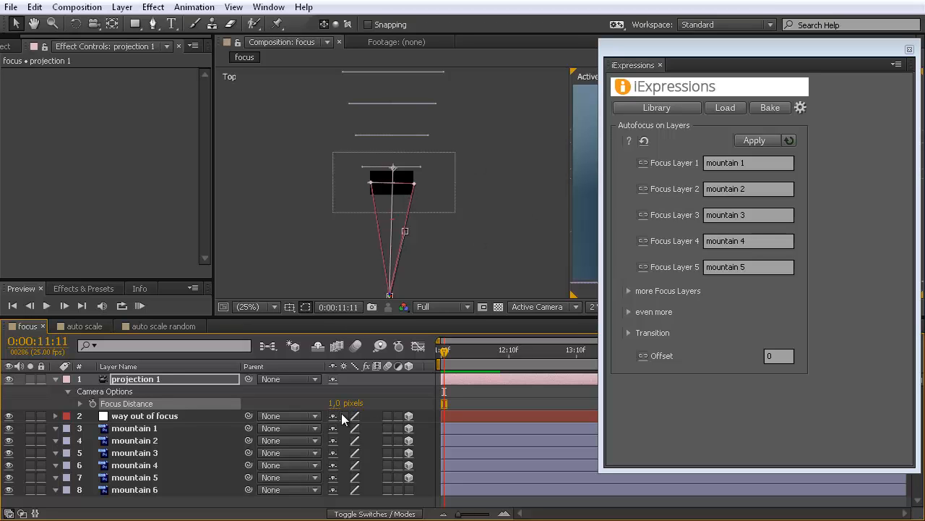
pyautogui.click(762, 139)
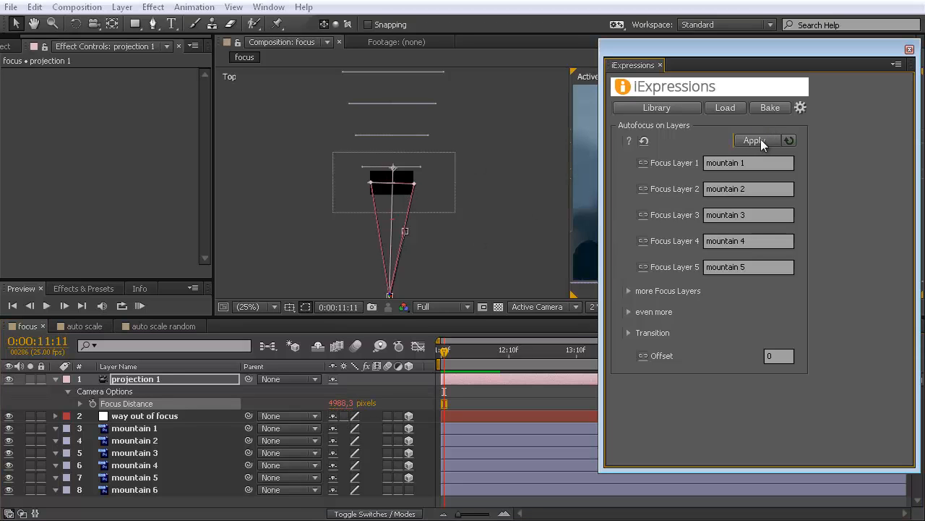
# Set projection 1's Focus Distance to 2, 3 and 4 pixels in turn, checking the focus plane in the Top view.
pyautogui.click(336, 405)
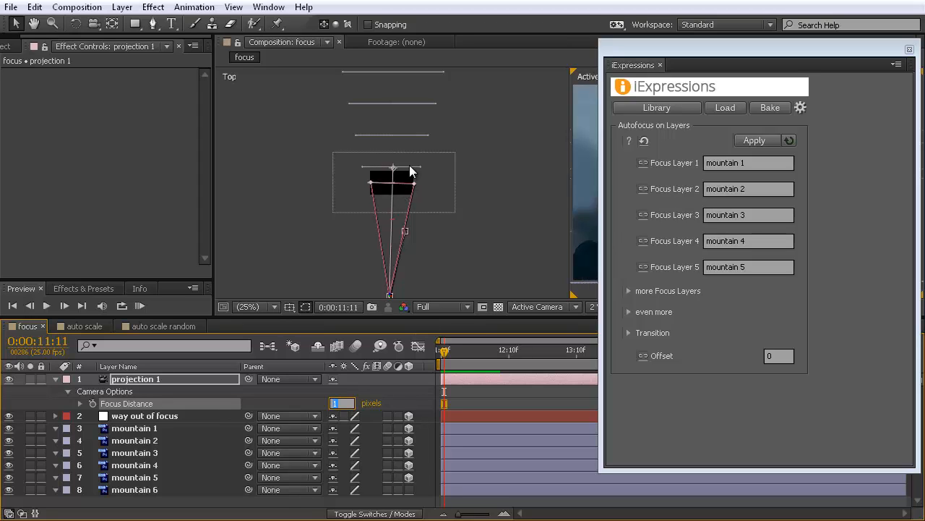
pyautogui.write('2')
pyautogui.click(296, 404)
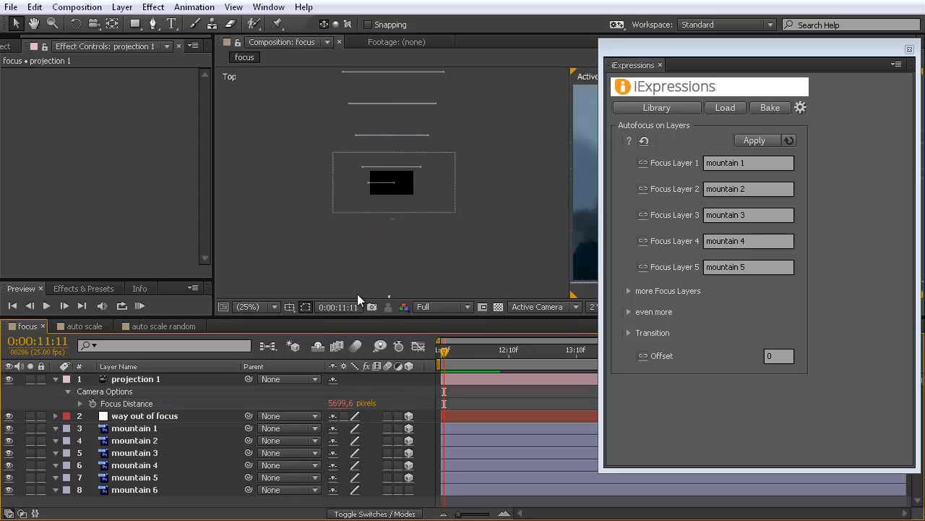
pyautogui.click(135, 381)
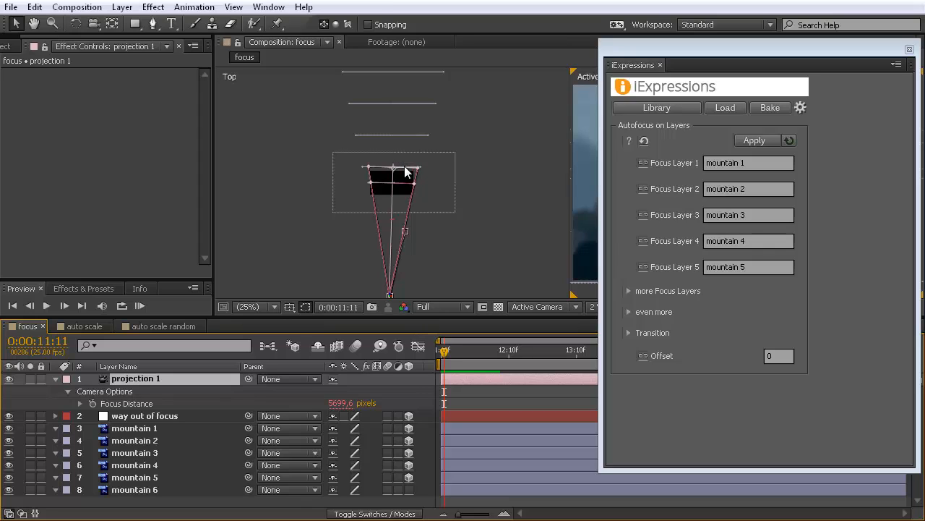
pyautogui.click(339, 403)
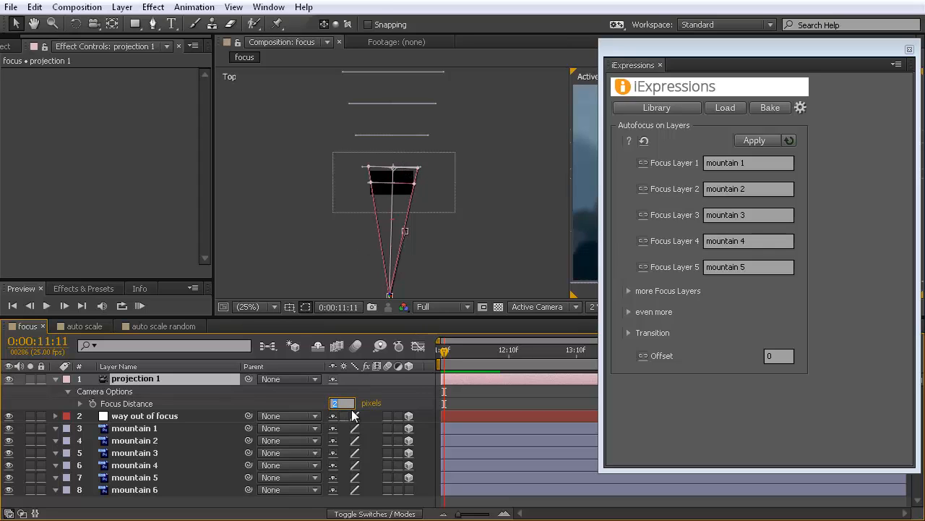
pyautogui.click(303, 398)
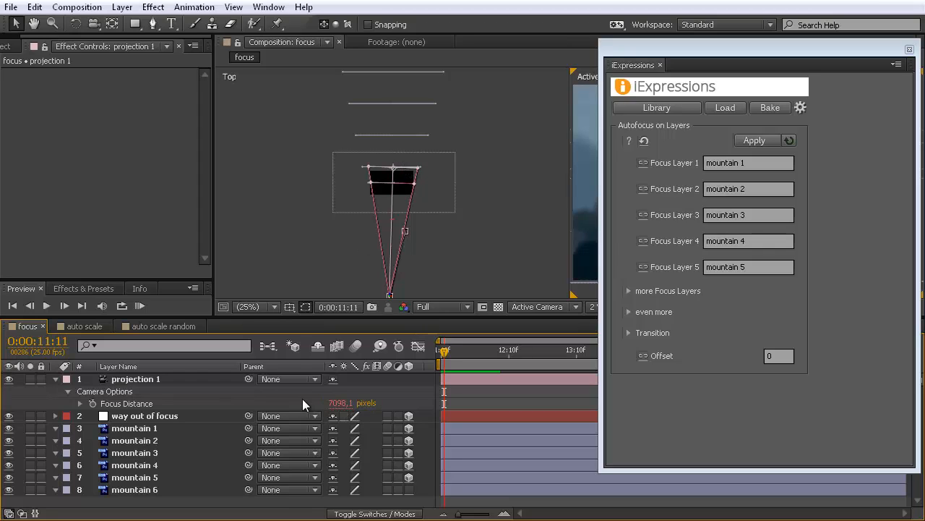
pyautogui.click(133, 381)
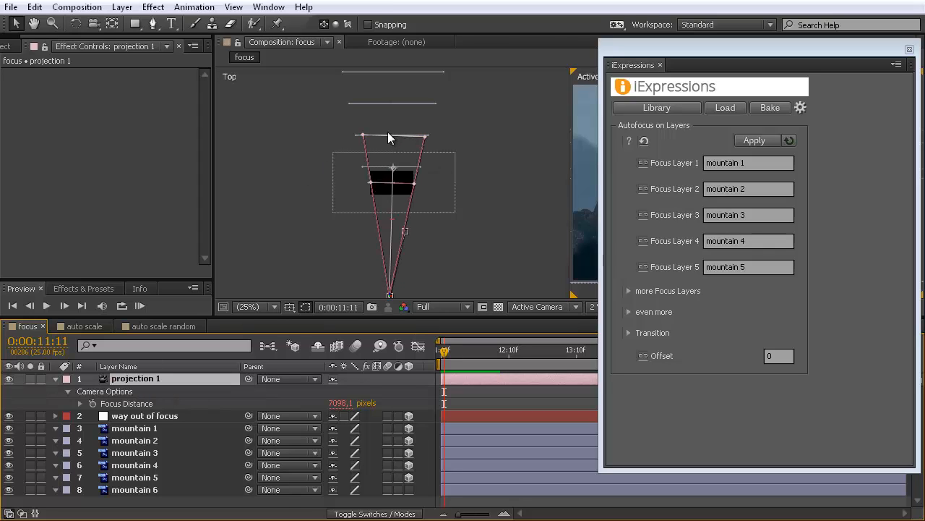
pyautogui.click(342, 404)
pyautogui.write('4')
pyautogui.press('Return')
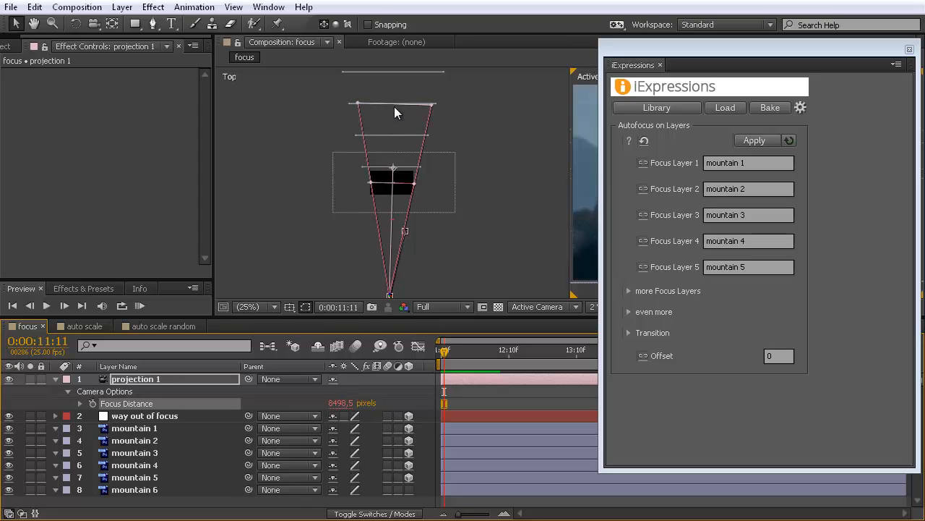
# Move the iExpressions window off the Active Camera view and set projection 1's Focus Distance to 3 pixels.
pyautogui.click(341, 404)
pyautogui.write('4')
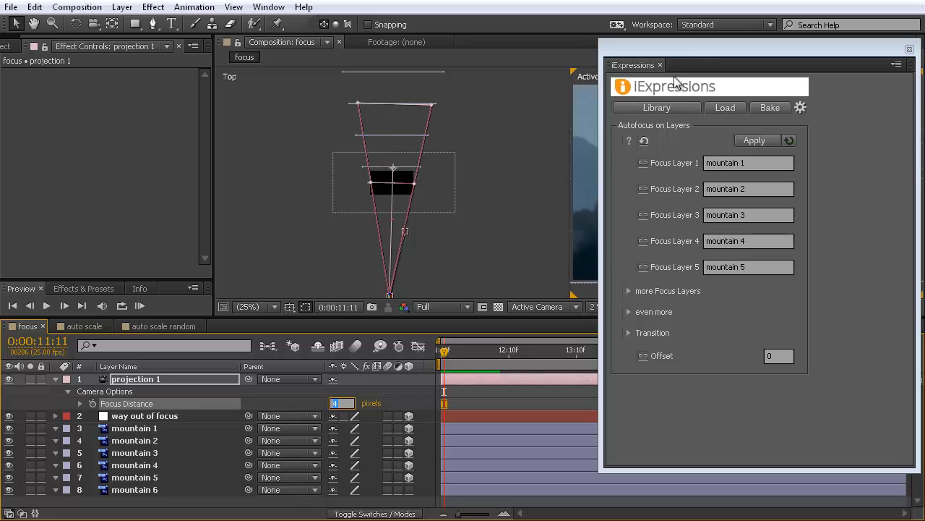
pyautogui.moveTo(691, 51); pyautogui.dragTo(924, 144)
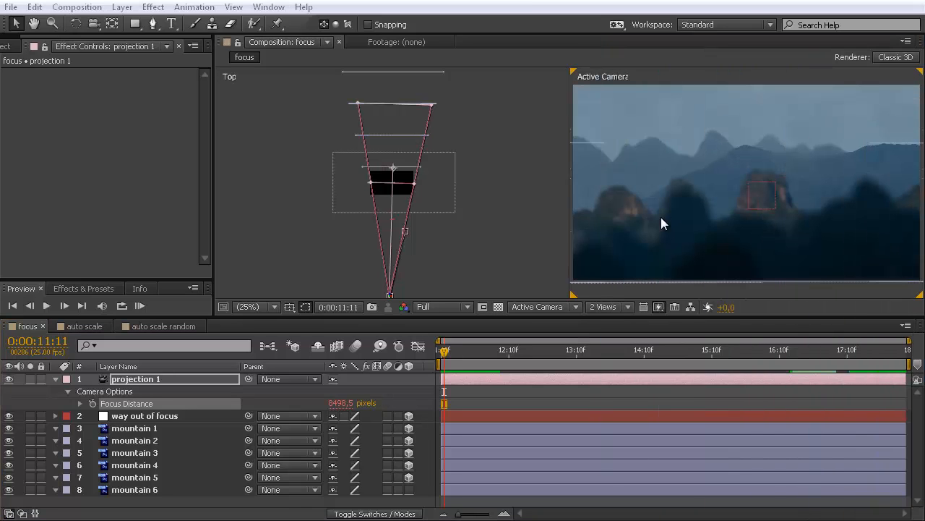
pyautogui.click(337, 407)
pyautogui.write('4')
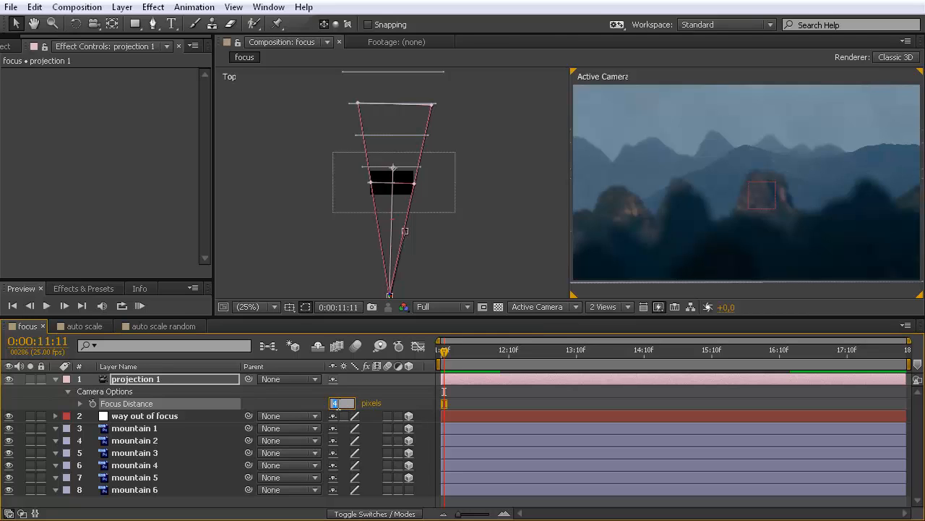
pyautogui.press('Return')
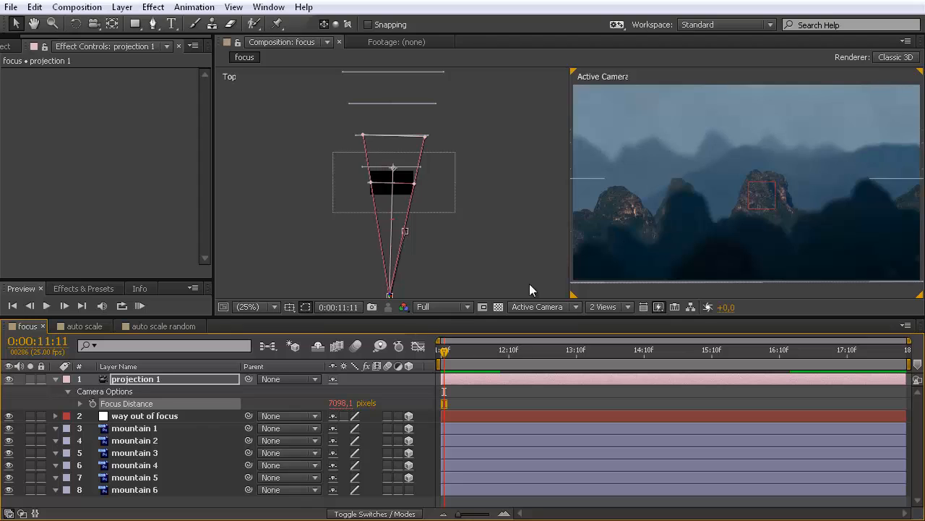
# Enable keyframing for projection 1's Focus Distance, scrub through the camera move and shift the keyframe to 0:00:13:12.
pyautogui.click(93, 404)
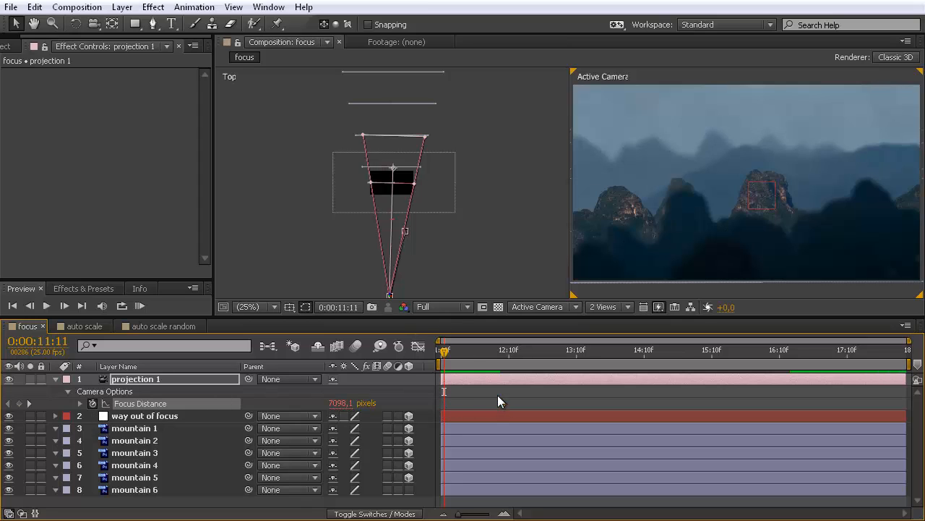
pyautogui.moveTo(444, 349); pyautogui.dragTo(572, 359)
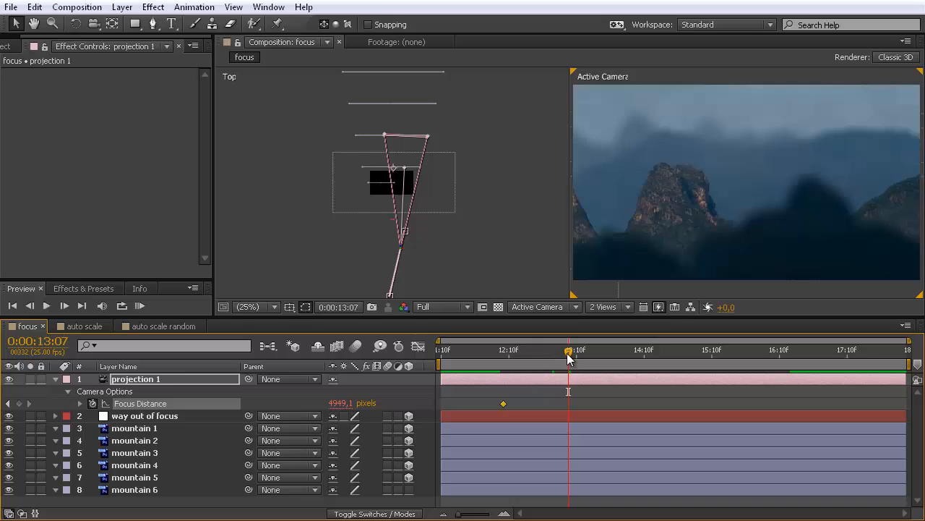
pyautogui.moveTo(568, 357); pyautogui.dragTo(506, 360)
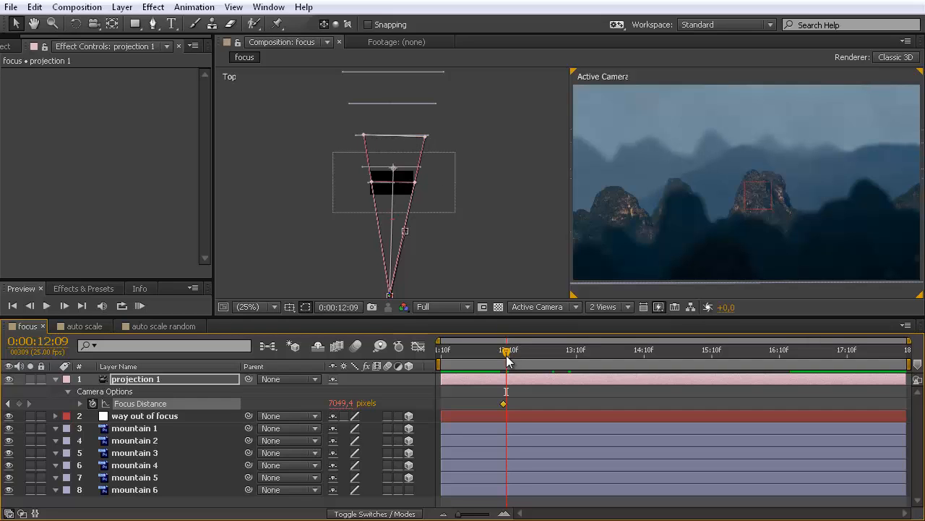
pyautogui.moveTo(507, 354); pyautogui.dragTo(582, 337)
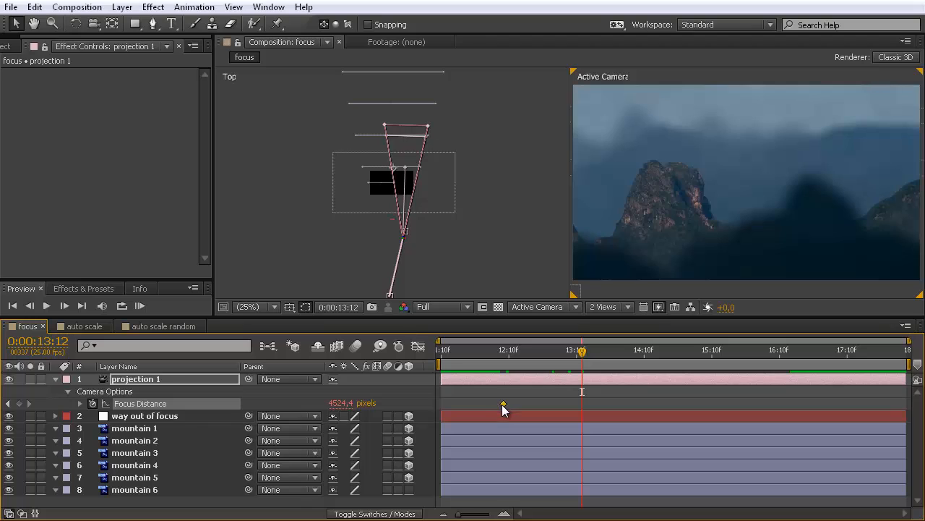
pyautogui.moveTo(503, 403); pyautogui.dragTo(582, 406)
# Add a Focus Distance keyframe of 5 pixels at 0:00:13:19.
pyautogui.moveTo(585, 352); pyautogui.dragTo(601, 353)
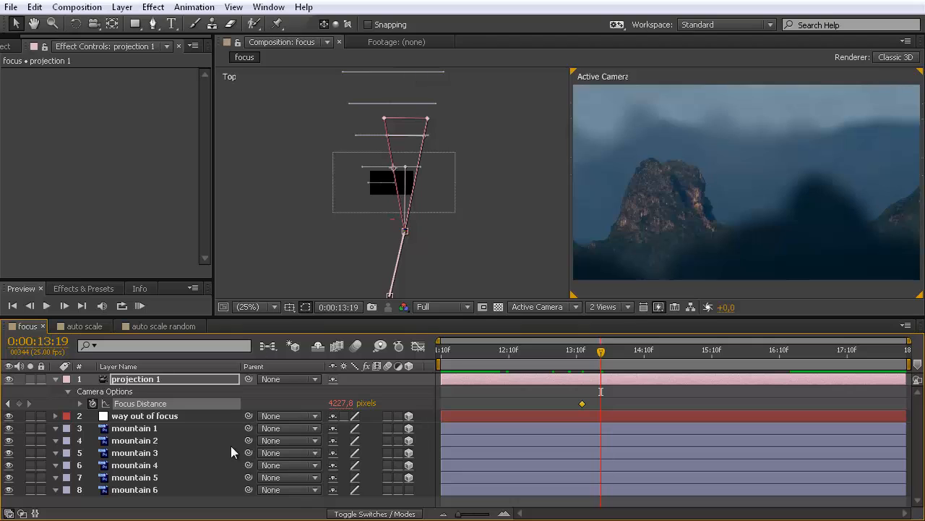
pyautogui.click(340, 404)
pyautogui.write('3')
pyautogui.press('Return')
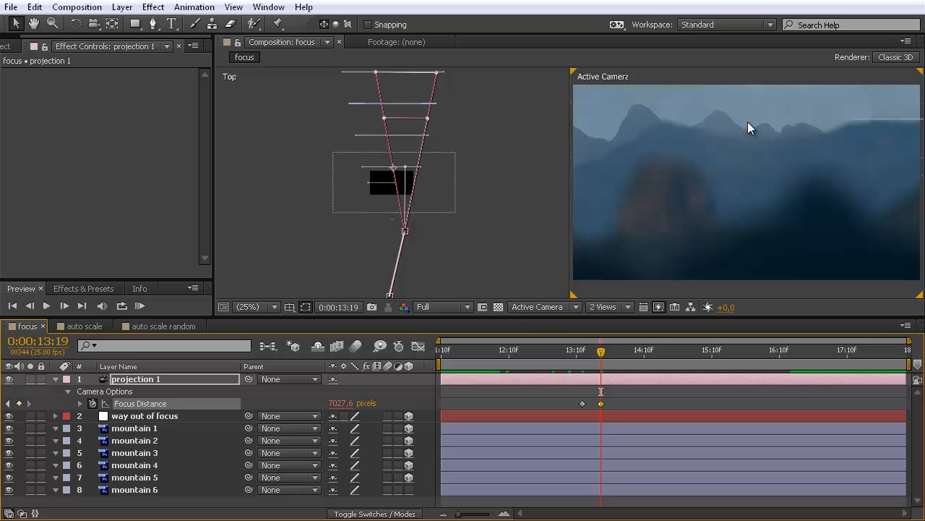
# Scrub the timeline beyond the second Focus Distance keyframe to check the focus on mountain 5, and return to 0:00:13:19.
pyautogui.moveTo(601, 355); pyautogui.dragTo(818, 353)
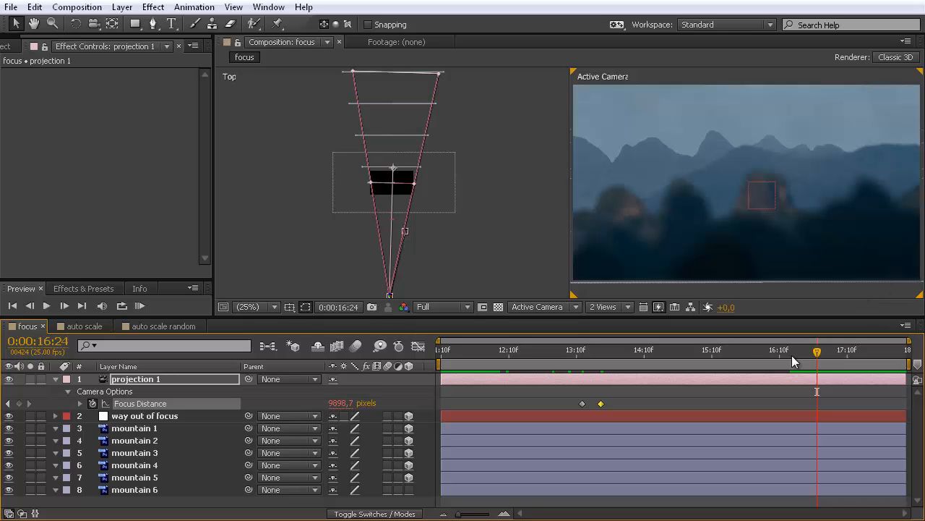
pyautogui.moveTo(818, 349); pyautogui.dragTo(699, 352)
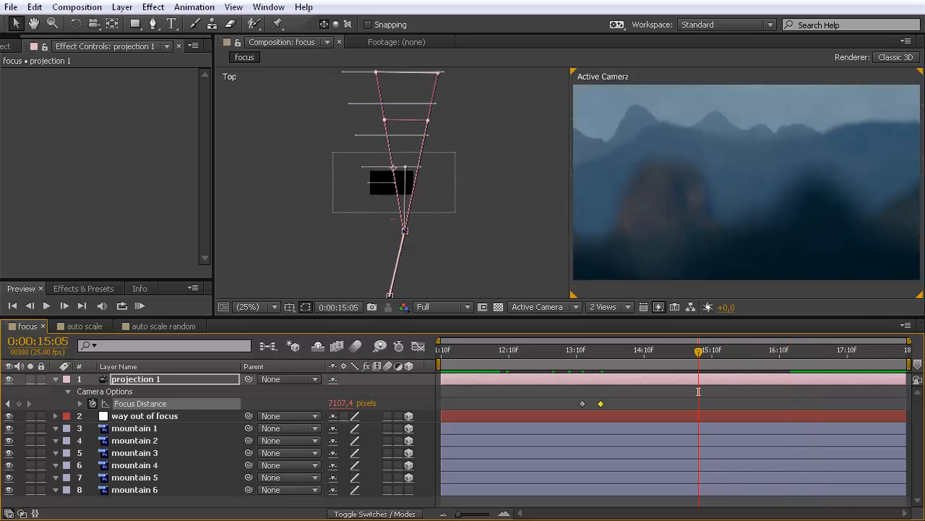
pyautogui.moveTo(922, 130); pyautogui.dragTo(653, 116)
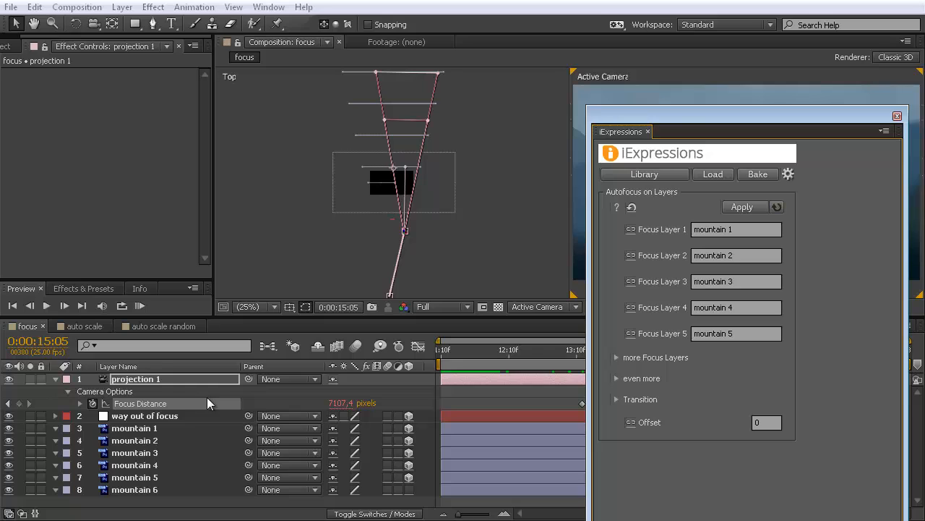
pyautogui.moveTo(679, 115); pyautogui.dragTo(832, 110)
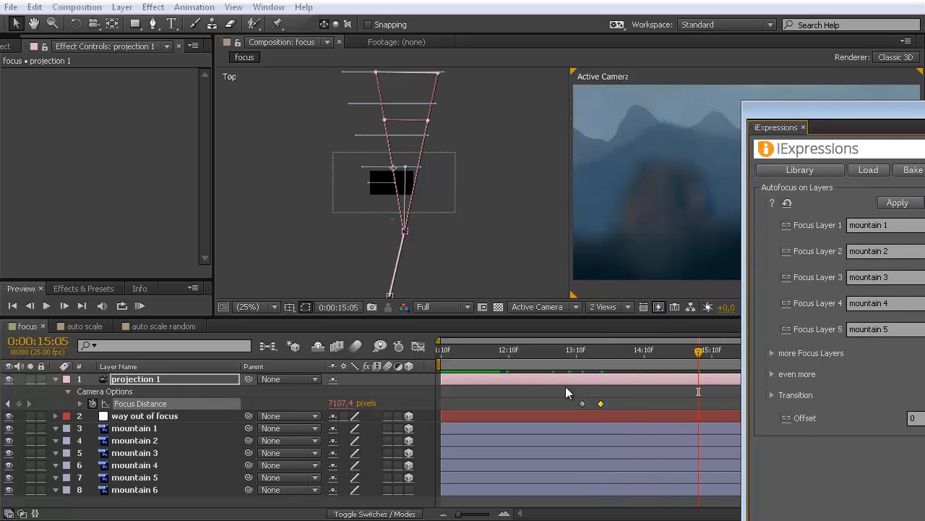
pyautogui.moveTo(699, 353); pyautogui.dragTo(601, 354)
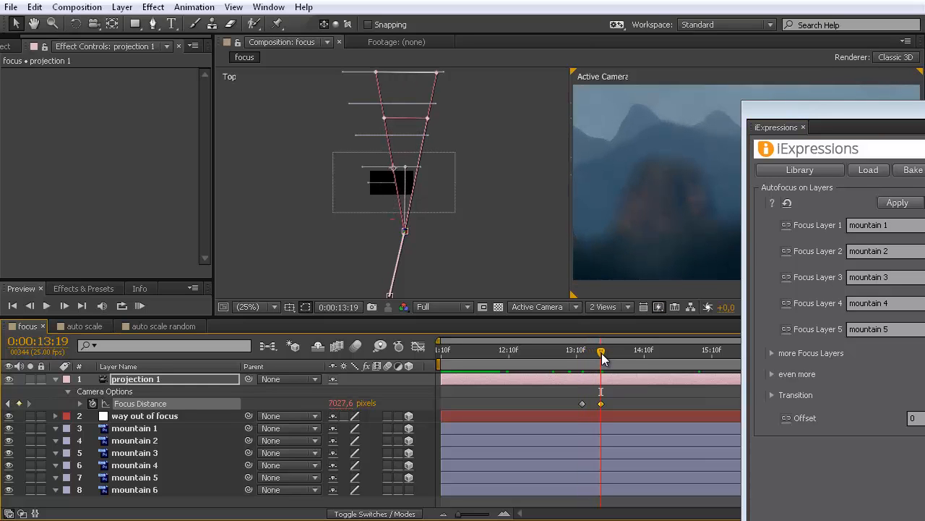
# Check the second Focus Distance keyframe's value and view the property's curve in the Graph Editor at 0:00:13:15.
pyautogui.rightClick(600, 405)
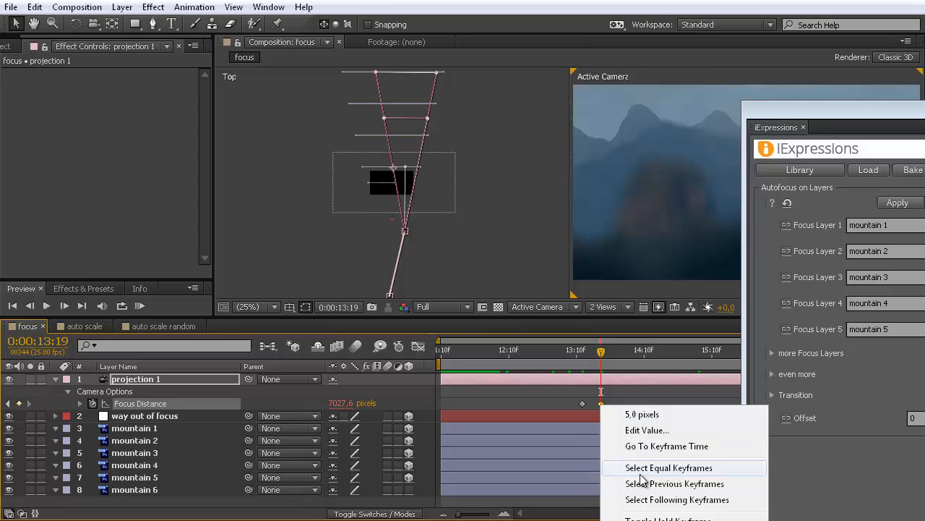
pyautogui.click(563, 404)
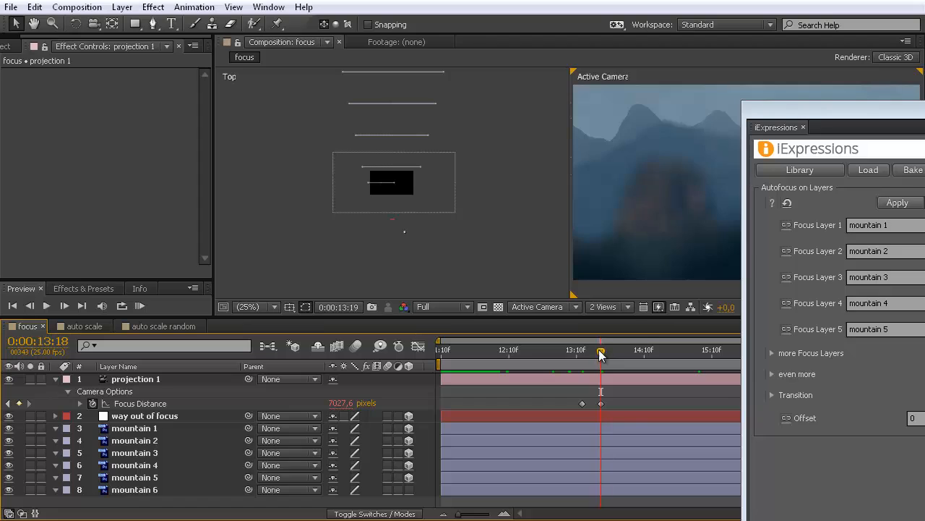
pyautogui.moveTo(601, 354)
pyautogui.mouseDown()
pyautogui.moveTo(580, 357)
pyautogui.moveTo(600, 357)
pyautogui.mouseUp()
pyautogui.click(418, 345)
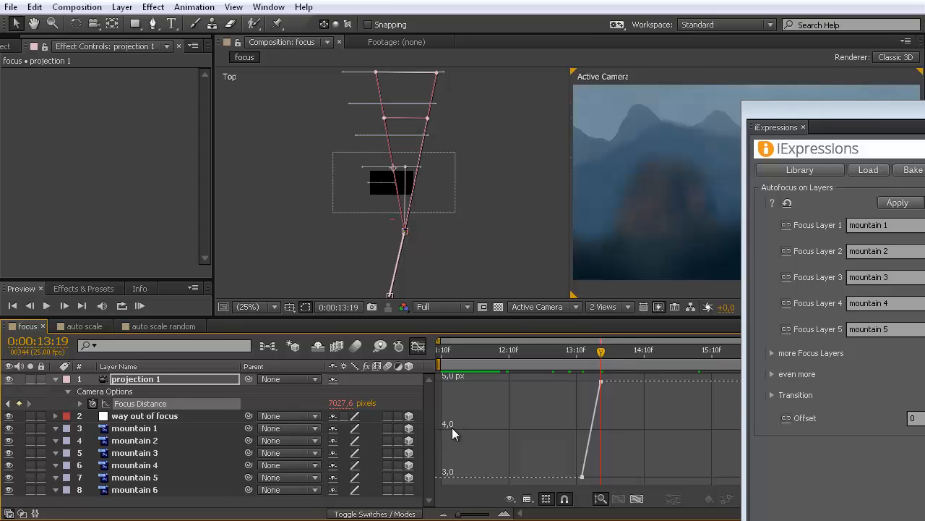
pyautogui.moveTo(600, 354); pyautogui.dragTo(591, 354)
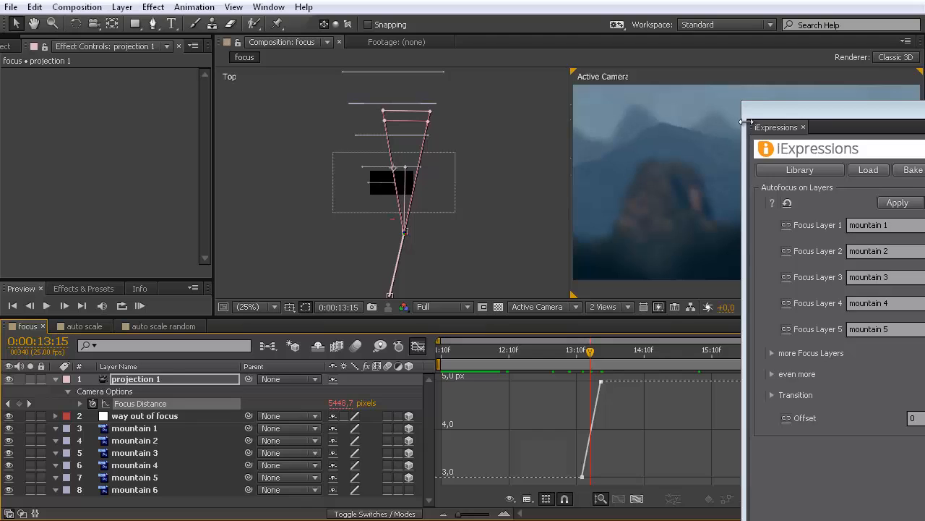
# Bring the iExpressions window into view to examine the Focus Layer 4 entry, and move it off the composition.
pyautogui.moveTo(835, 114); pyautogui.dragTo(541, 53)
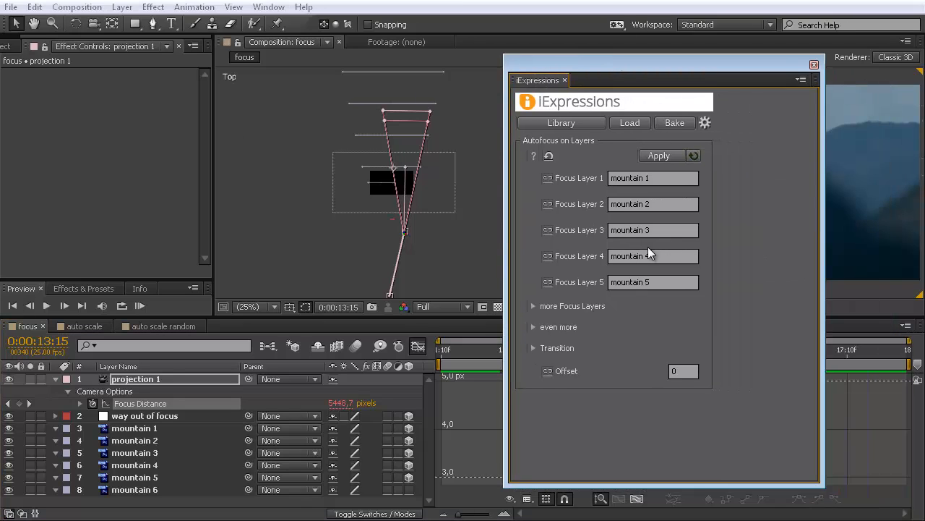
pyautogui.moveTo(657, 255); pyautogui.dragTo(612, 259)
pyautogui.moveTo(605, 66); pyautogui.dragTo(924, 85)
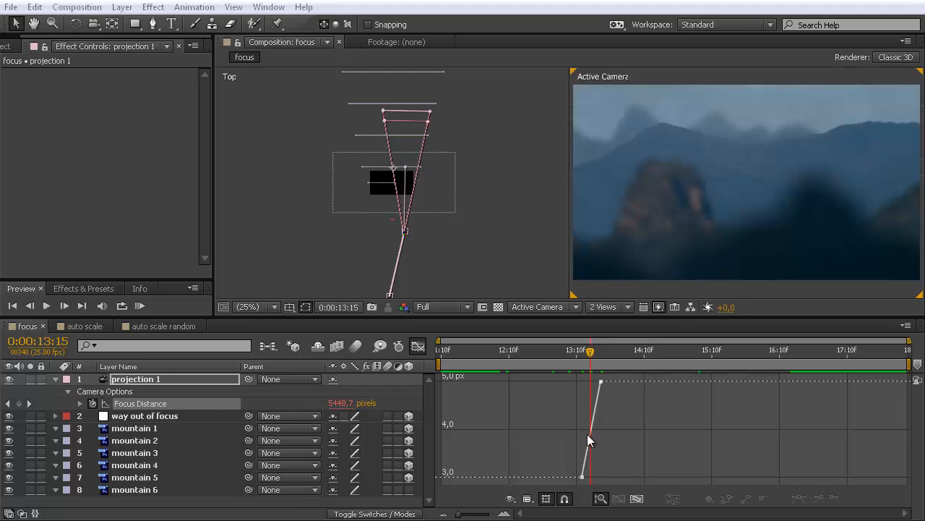
# Return to the first Focus Distance keyframe at 0:00:13:12 and set the Transition Type of Autofocus on Layers to manual.
pyautogui.moveTo(596, 398)
pyautogui.moveTo(593, 348); pyautogui.dragTo(582, 352)
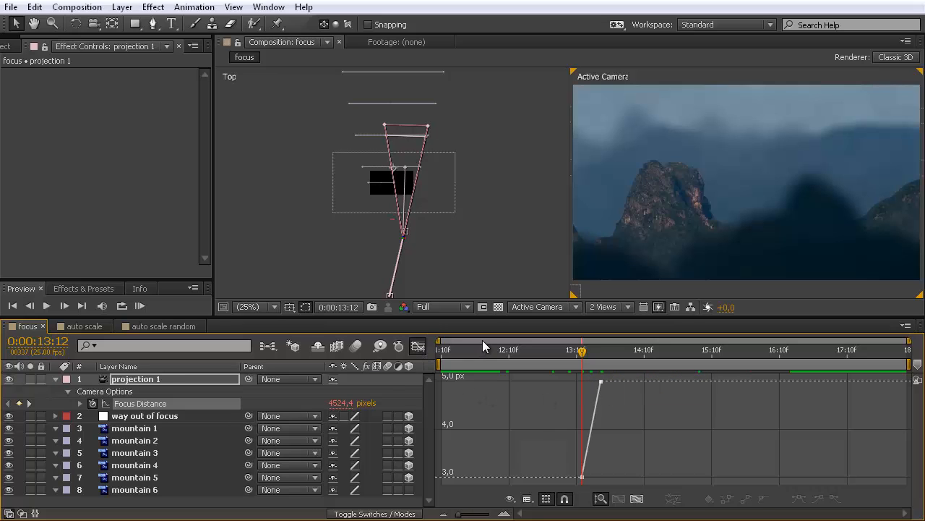
pyautogui.moveTo(924, 60); pyautogui.dragTo(429, 60)
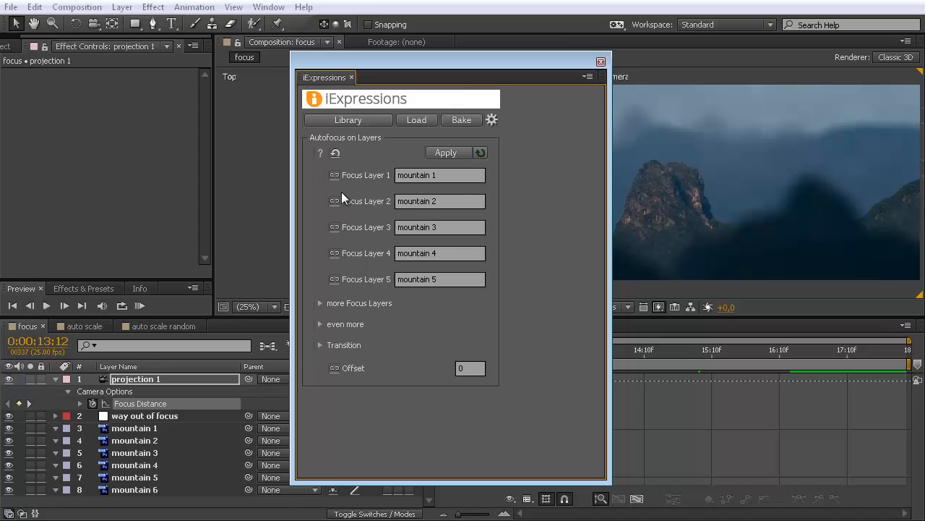
pyautogui.click(320, 345)
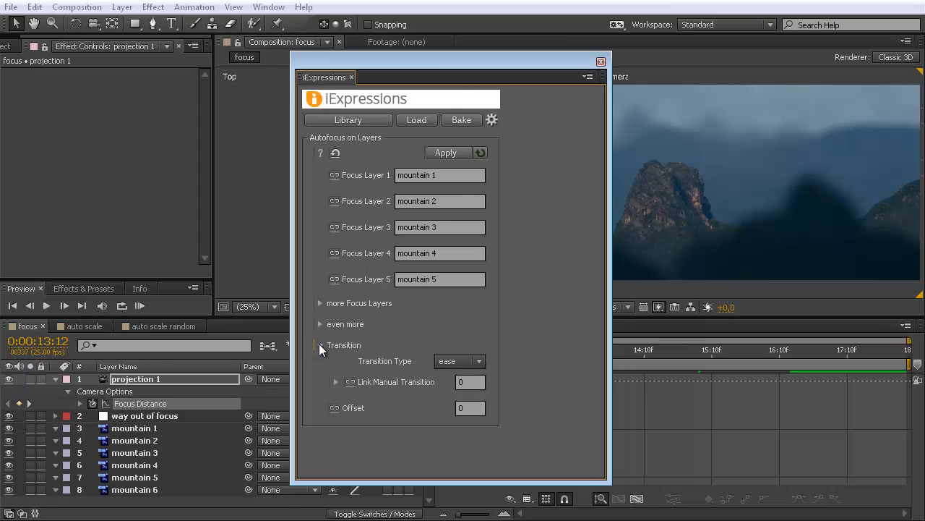
pyautogui.click(480, 362)
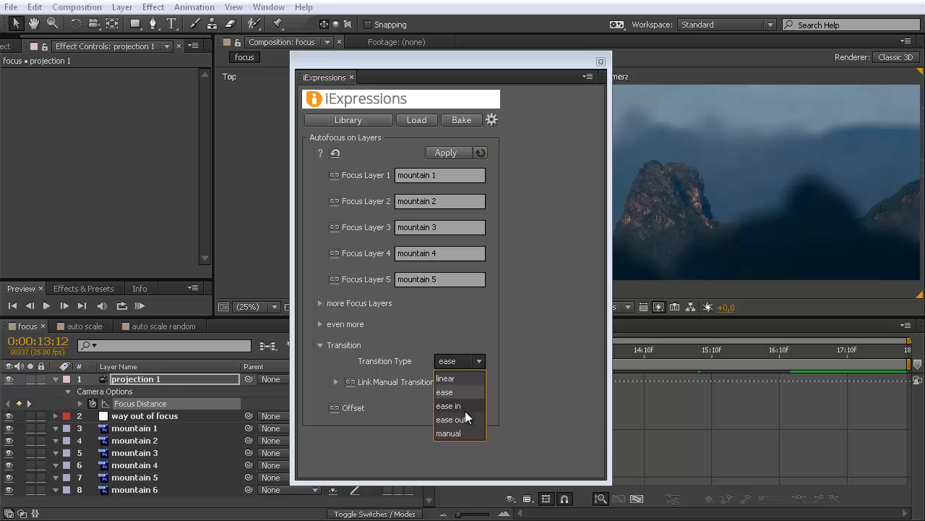
pyautogui.moveTo(446, 65); pyautogui.dragTo(299, 57)
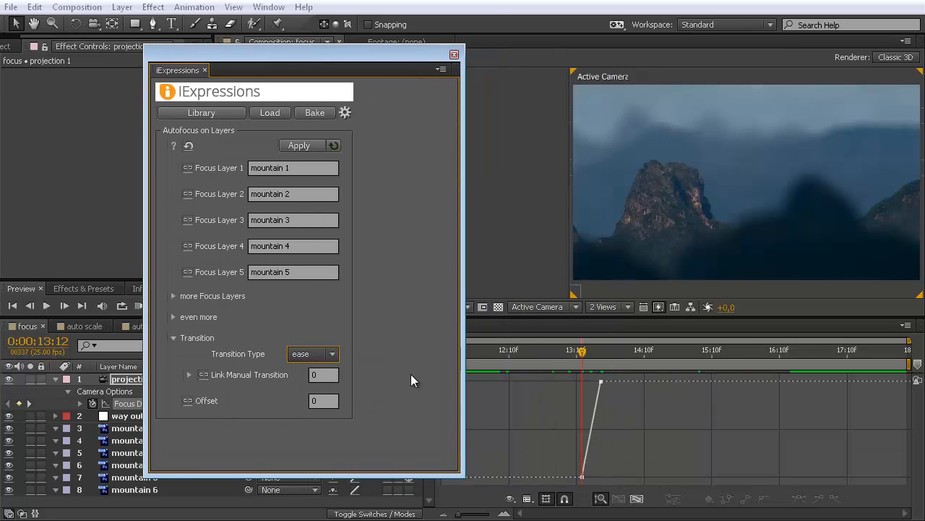
pyautogui.click(334, 353)
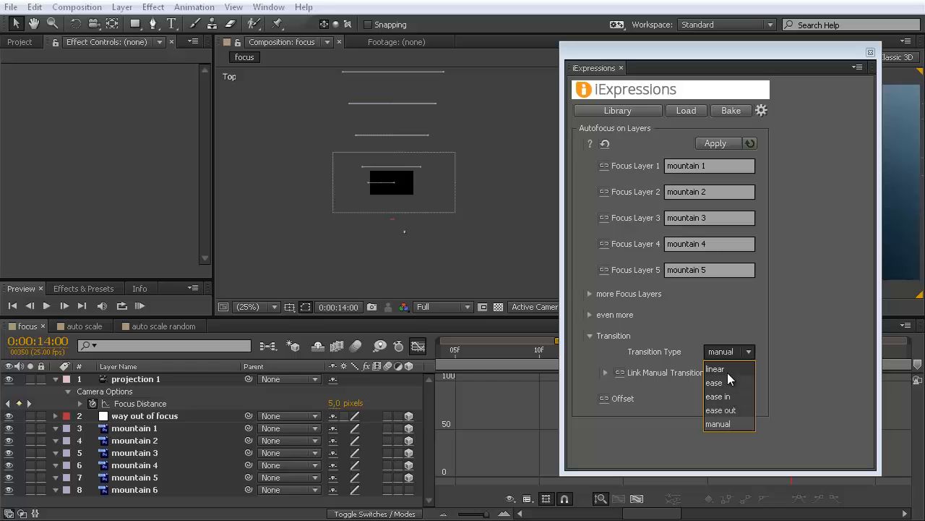
pyautogui.click(732, 425)
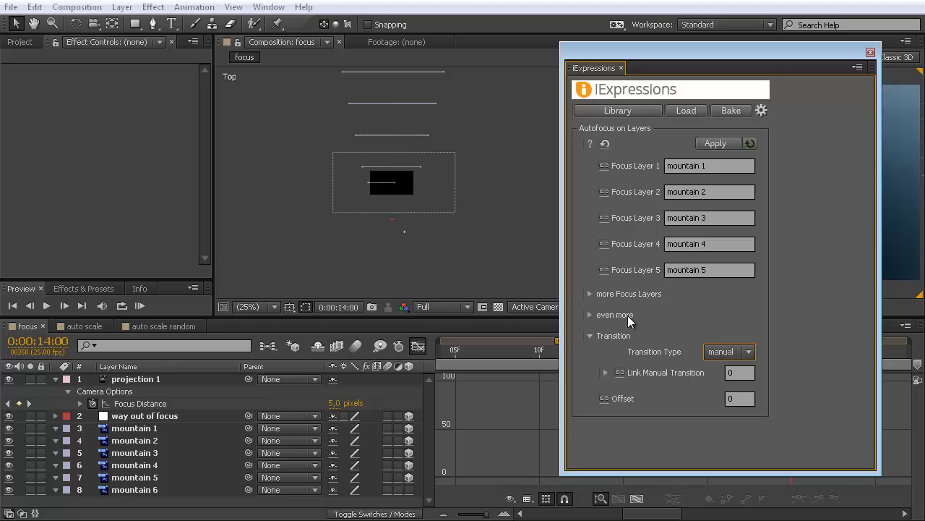
# Create a null object in the focus composition and name it "transition control".
pyautogui.click(122, 9)
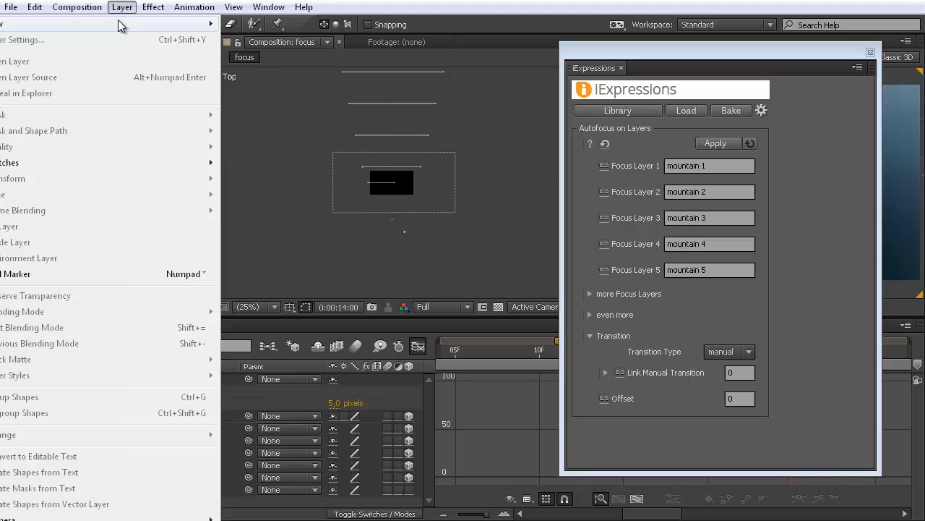
pyautogui.moveTo(120, 23)
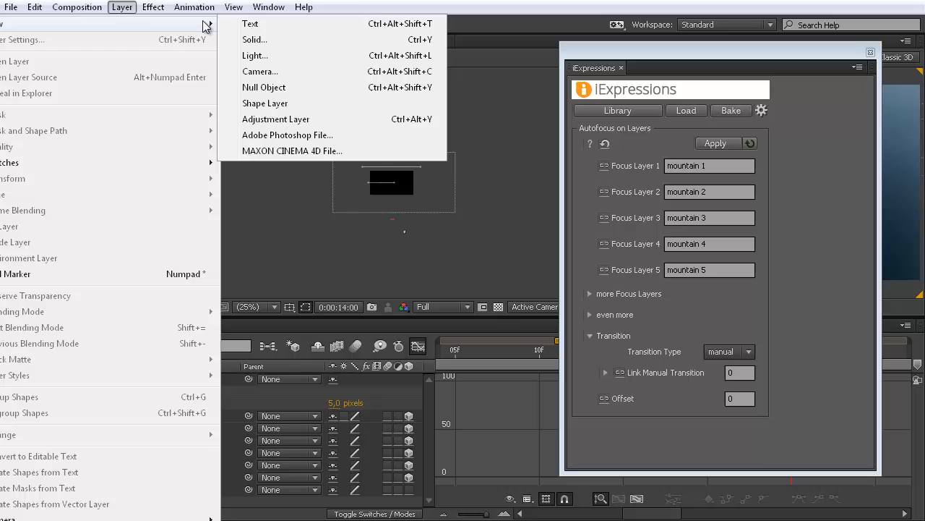
pyautogui.click(285, 88)
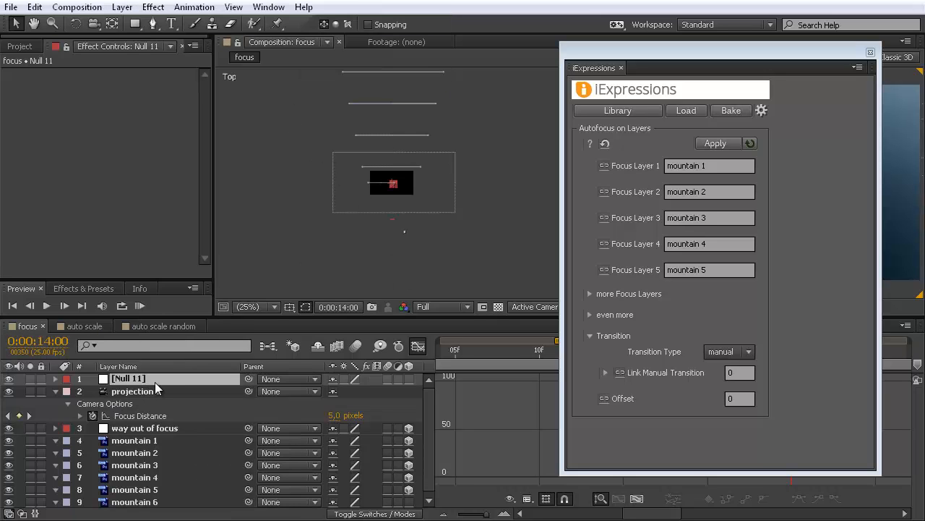
pyautogui.press('Return')
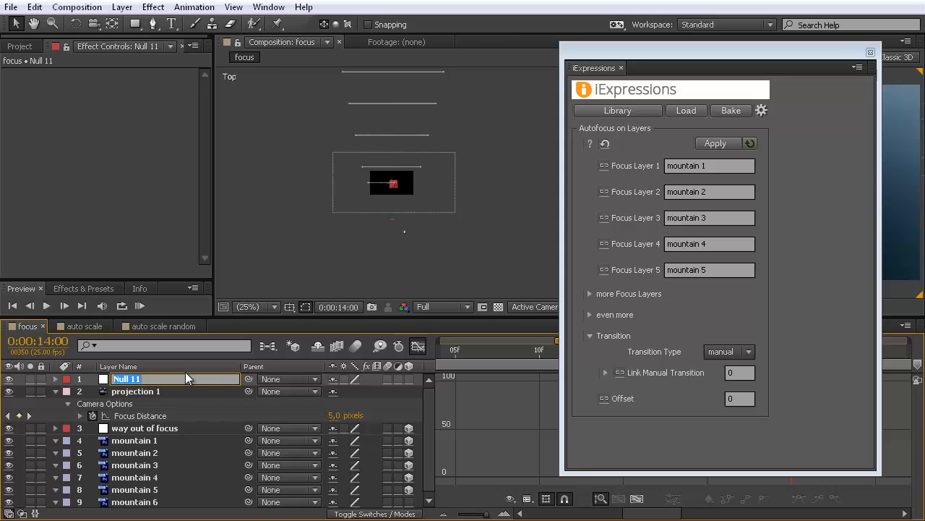
pyautogui.write('transition cot')
pyautogui.press('BackSpace')
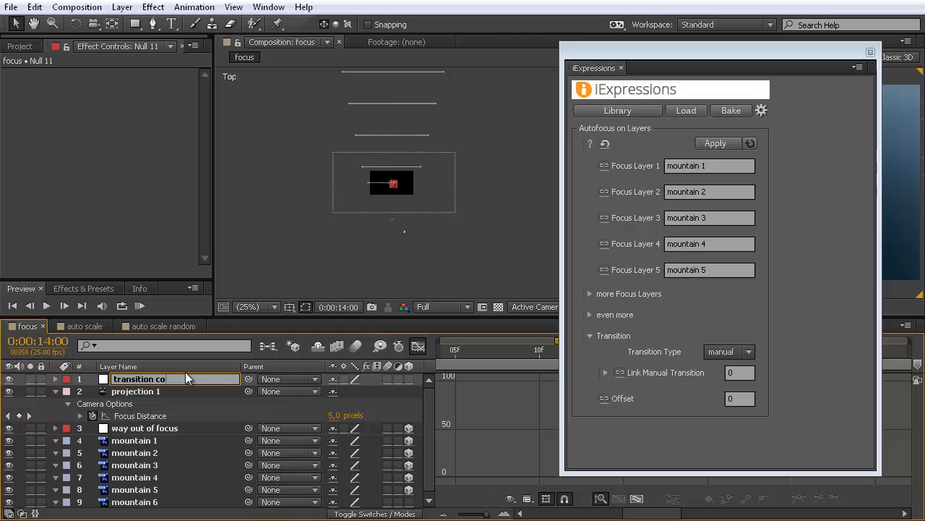
pyautogui.write('ntrol')
pyautogui.click(158, 428)
# Link Manual Transition to a new slider control created on the transition control layer.
pyautogui.click(158, 382)
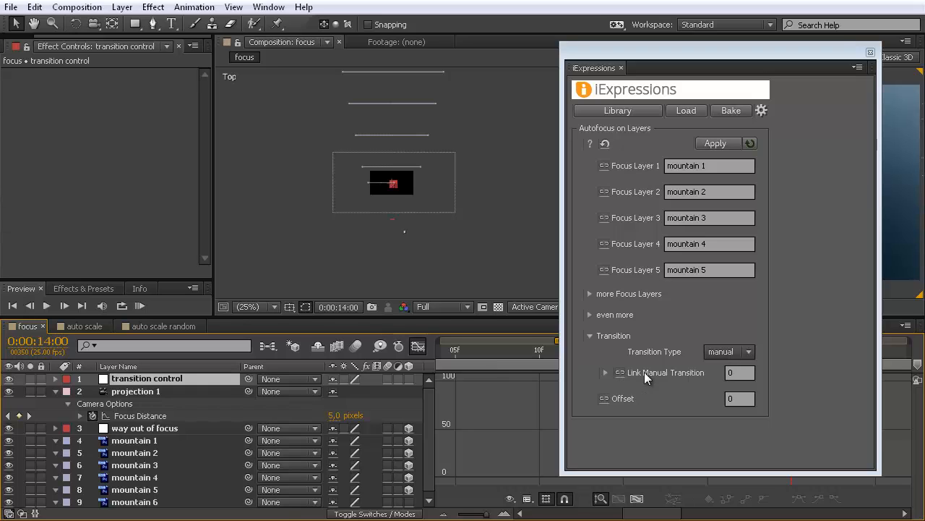
pyautogui.click(622, 372)
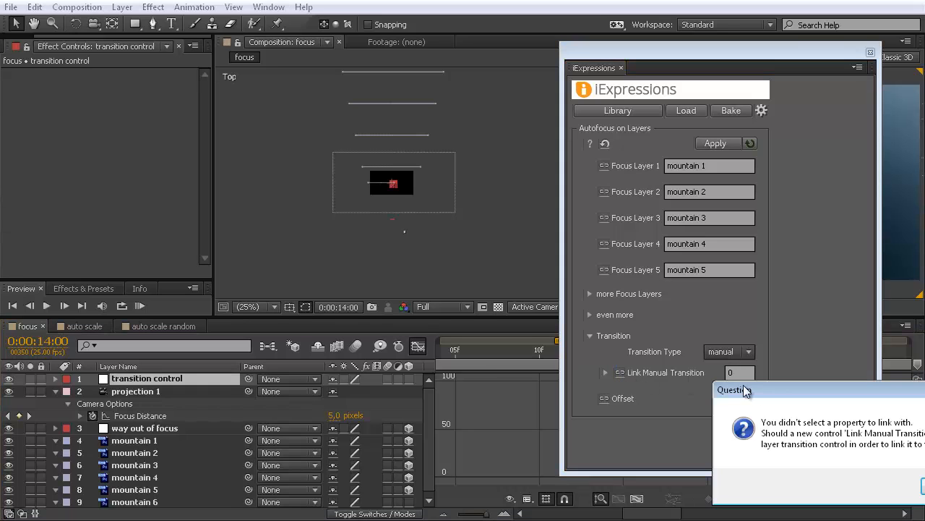
pyautogui.moveTo(743, 385); pyautogui.dragTo(404, 199)
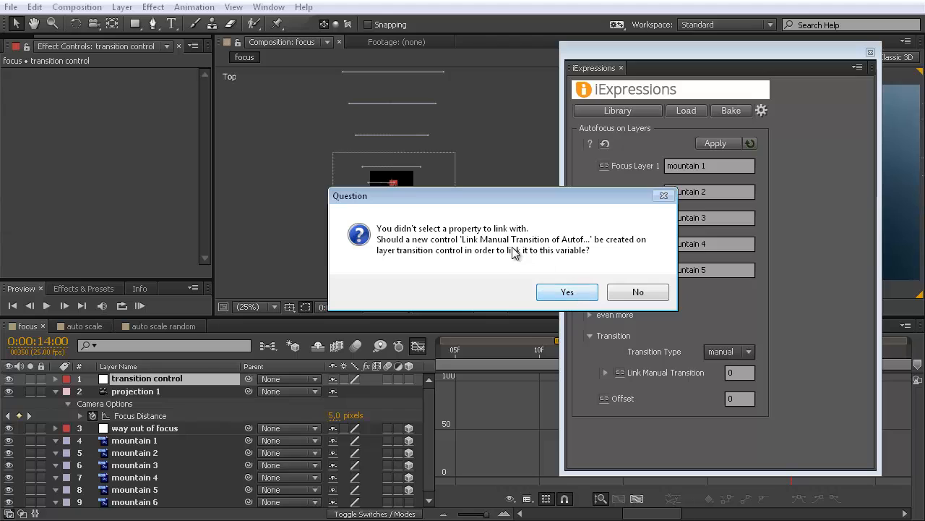
pyautogui.click(568, 292)
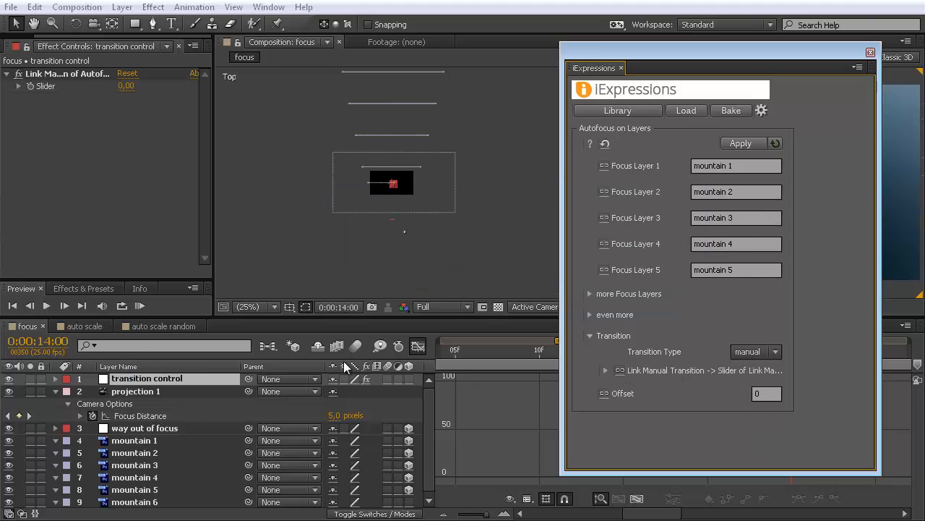
# Expand the transition control layer's effects and select the Link Manual Transition effect in the timeline.
pyautogui.click(55, 378)
pyautogui.click(53, 378)
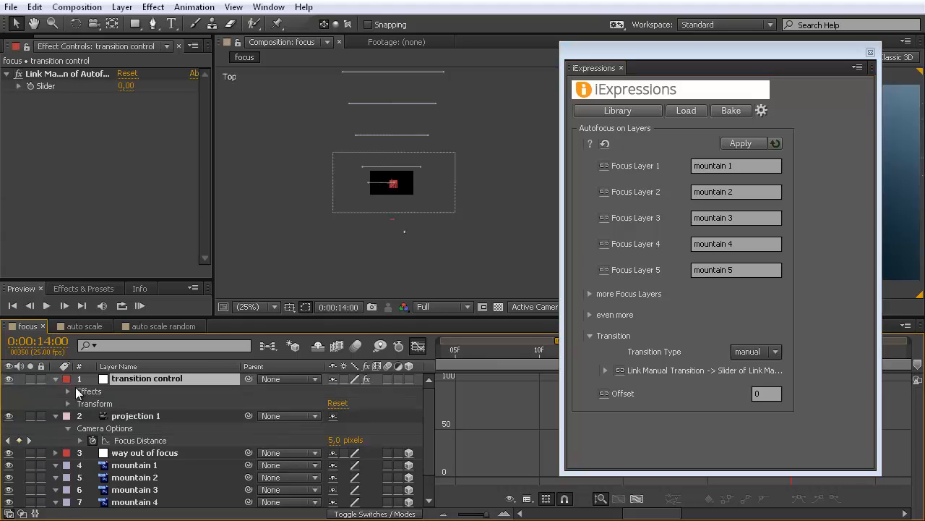
pyautogui.click(69, 391)
pyautogui.click(134, 405)
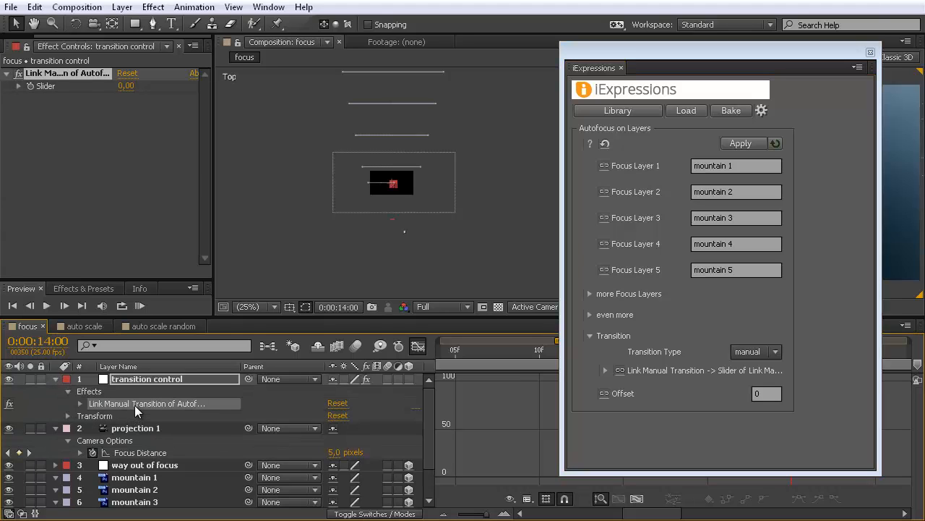
pyautogui.moveTo(240, 367)
pyautogui.mouseDown()
pyautogui.moveTo(269, 367)
pyautogui.moveTo(240, 368)
pyautogui.mouseUp()
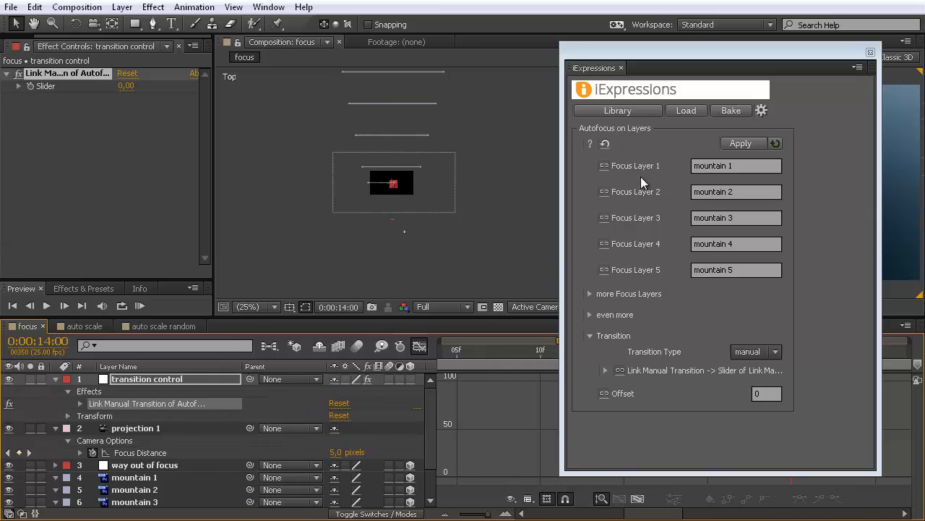
# Apply Autofocus on Layers to projection 1's Focus Distance with the manual transition, and move the iExpressions window off the composition.
pyautogui.moveTo(662, 55); pyautogui.dragTo(687, 45)
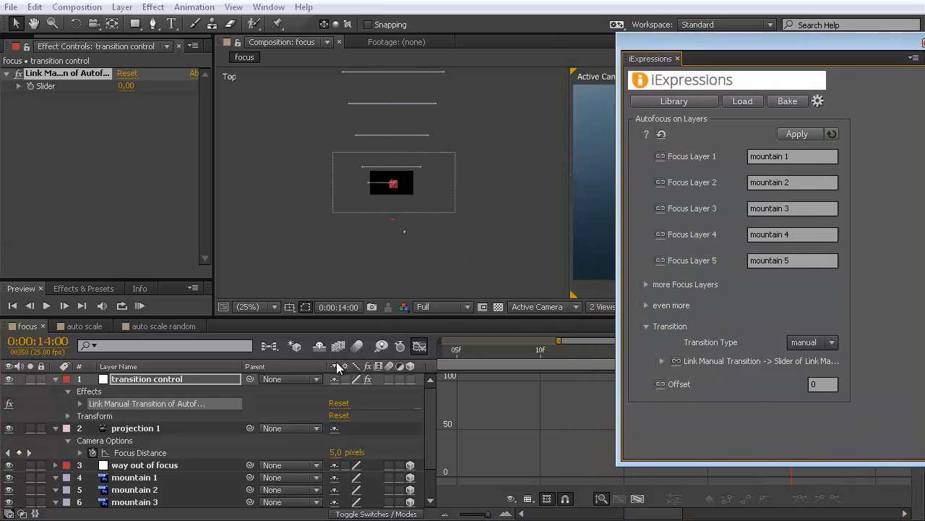
pyautogui.click(140, 453)
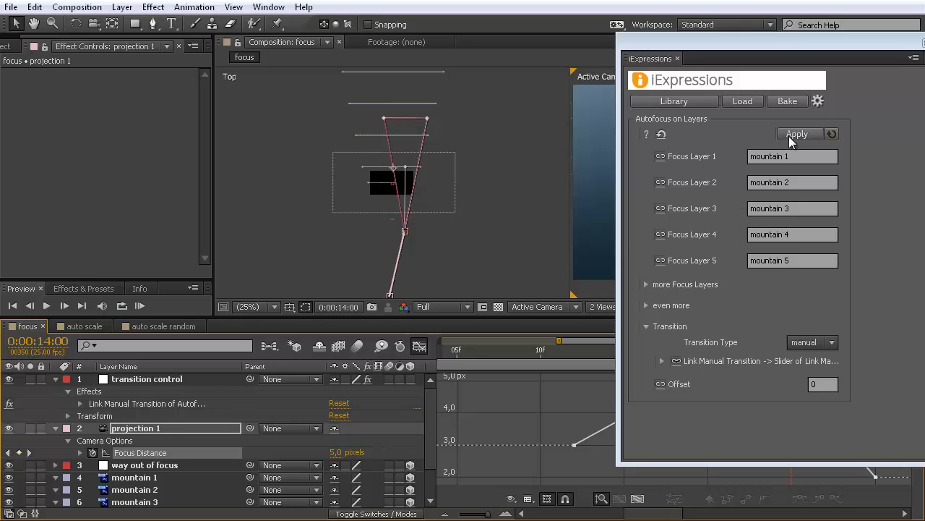
pyautogui.click(791, 135)
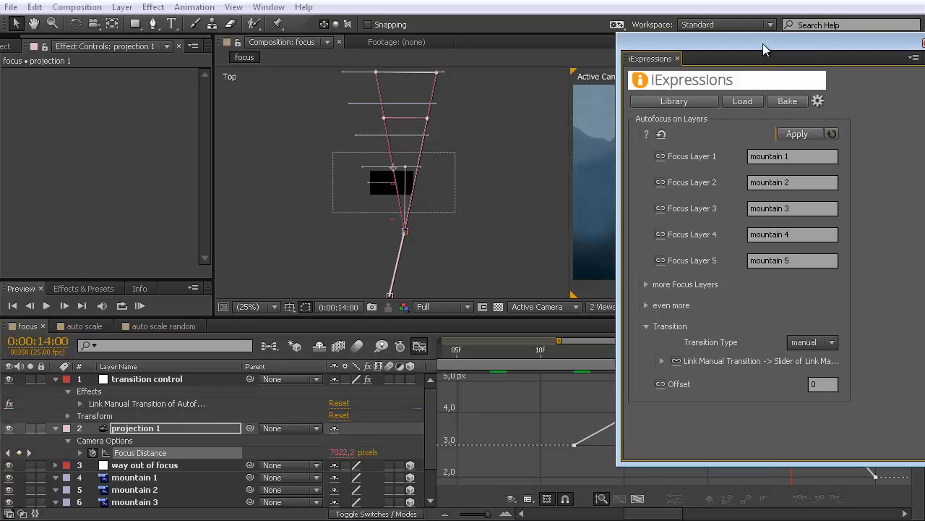
pyautogui.moveTo(763, 44); pyautogui.dragTo(924, 45)
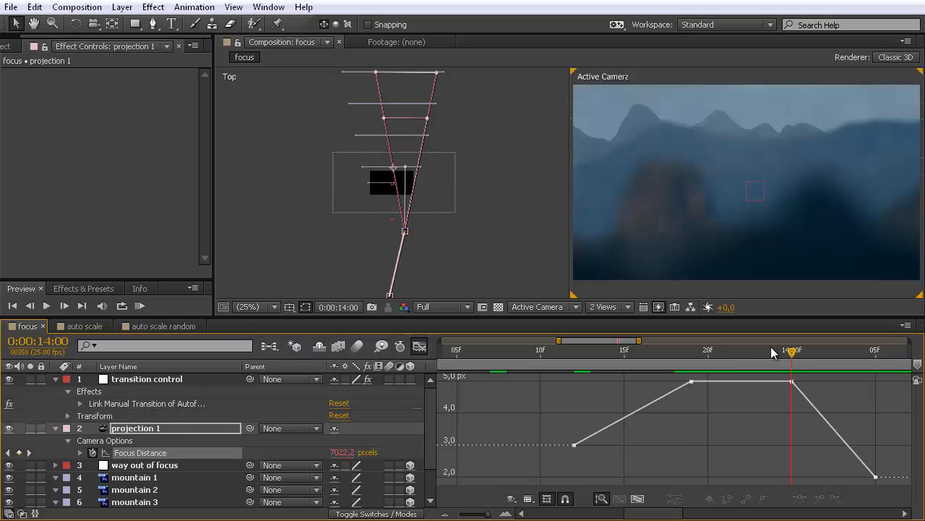
# Scrub between the Focus Distance keyframes at 0:00:13:12, 0:00:14:00 and 0:00:14:05 to check the focused mountains and the keyframe values.
pyautogui.moveTo(792, 351); pyautogui.dragTo(575, 360)
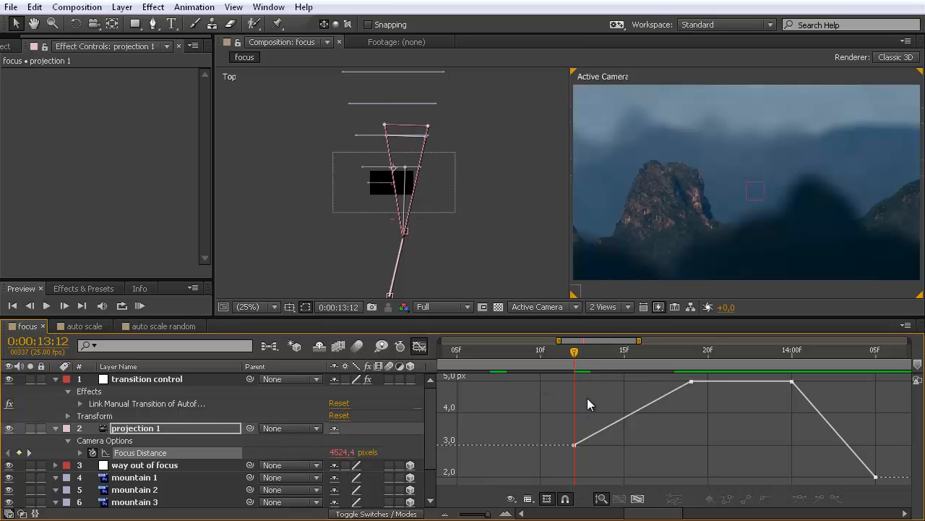
pyautogui.moveTo(574, 353); pyautogui.dragTo(788, 361)
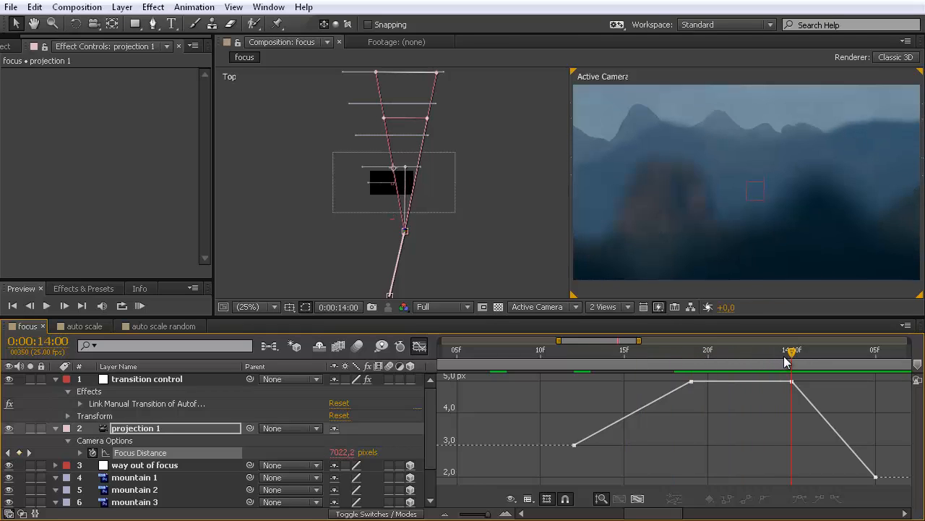
pyautogui.moveTo(781, 379)
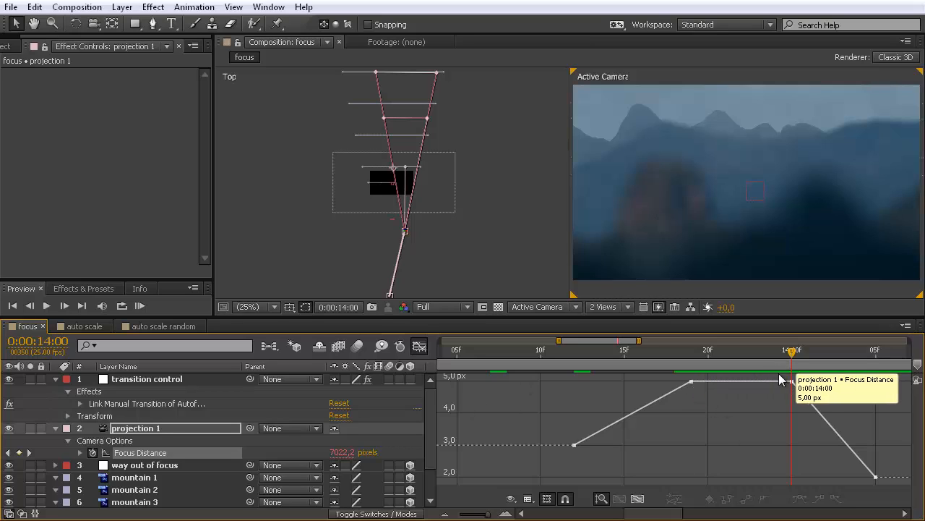
pyautogui.moveTo(792, 352); pyautogui.dragTo(870, 356)
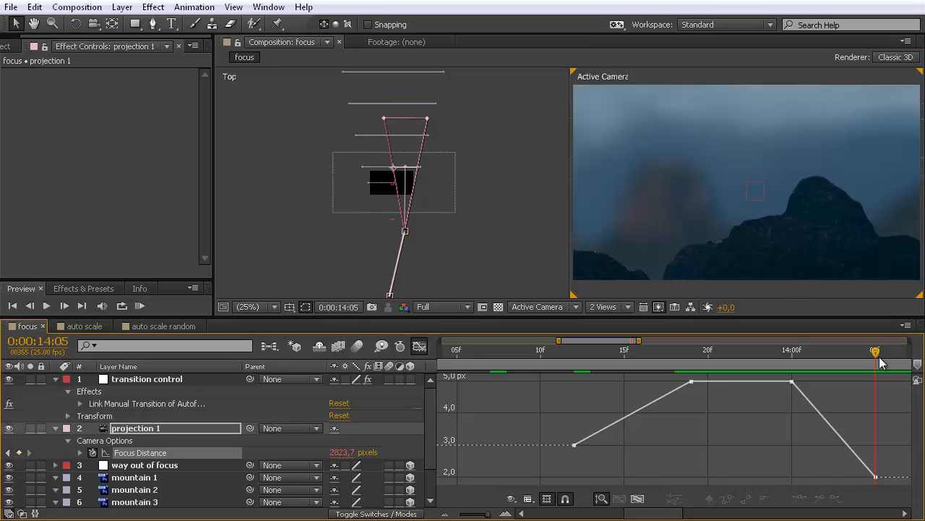
pyautogui.moveTo(790, 380)
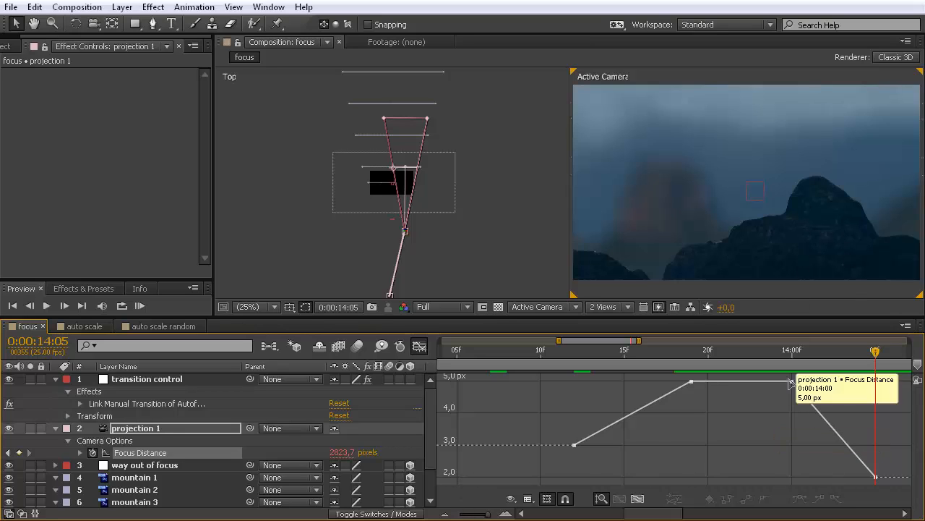
pyautogui.click(340, 455)
pyautogui.write('2')
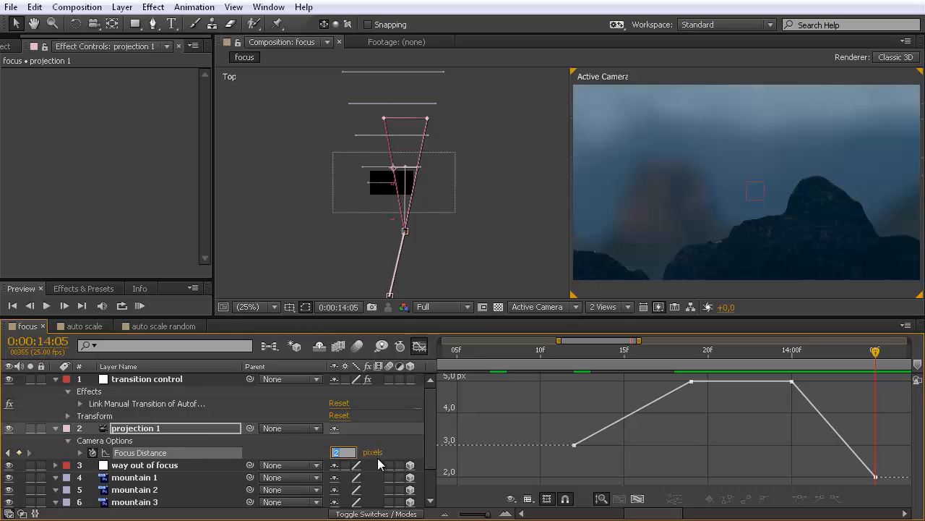
pyautogui.press('Escape')
# Add a keyframe of 0 to the transition control layer's manual transition Slider at 0:00:13:12.
pyautogui.moveTo(857, 352); pyautogui.dragTo(572, 360)
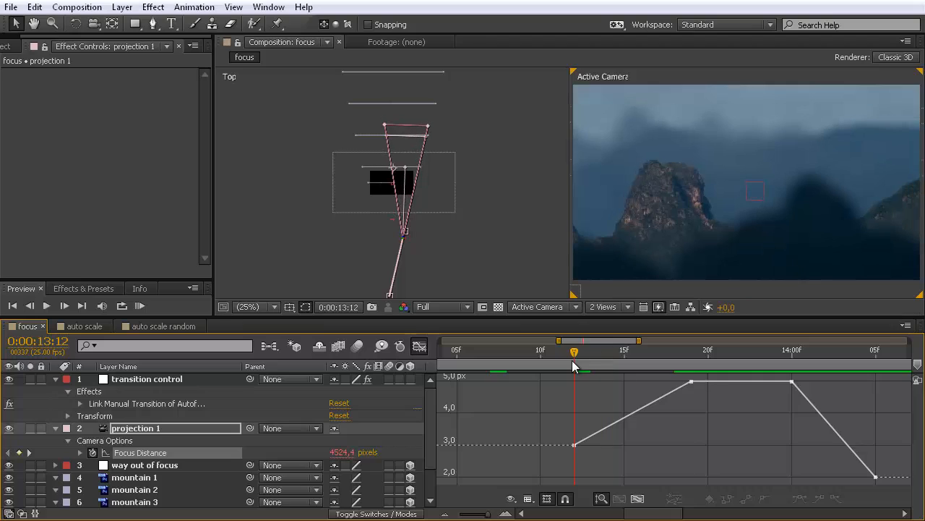
pyautogui.click(80, 403)
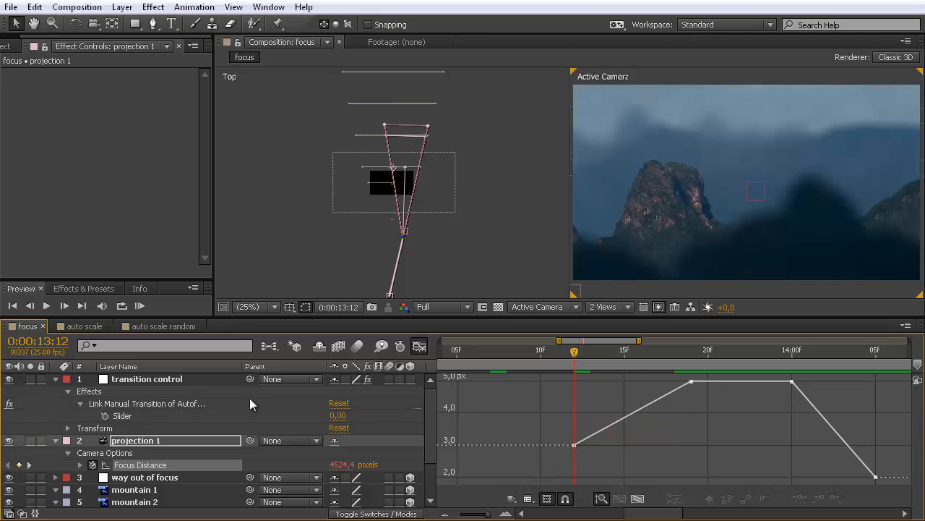
pyautogui.click(105, 415)
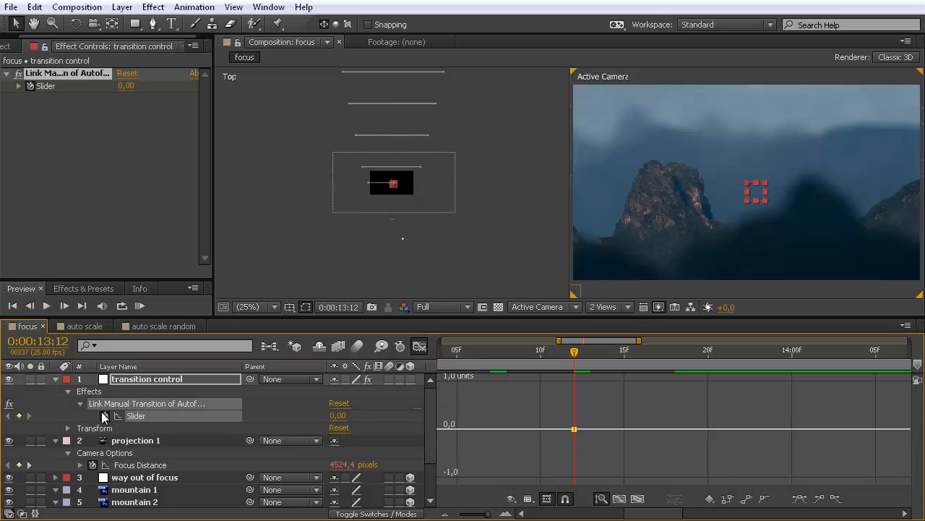
# Add a Slider keyframe of 100 at 0:00:13:19, matching the second Focus Distance keyframe, and show the Focus Distance curve again.
pyautogui.click(140, 464)
pyautogui.moveTo(576, 360); pyautogui.dragTo(692, 352)
pyautogui.click(336, 417)
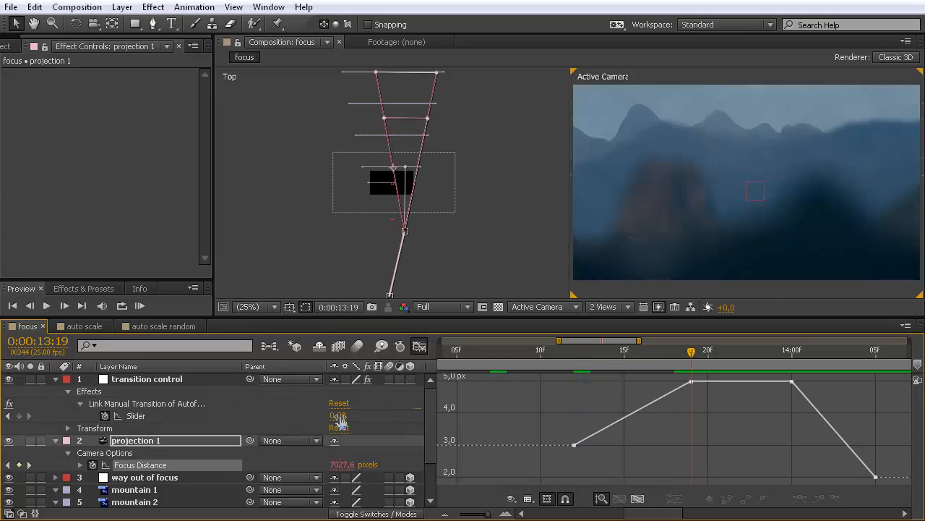
pyautogui.write('100')
pyautogui.press('Return')
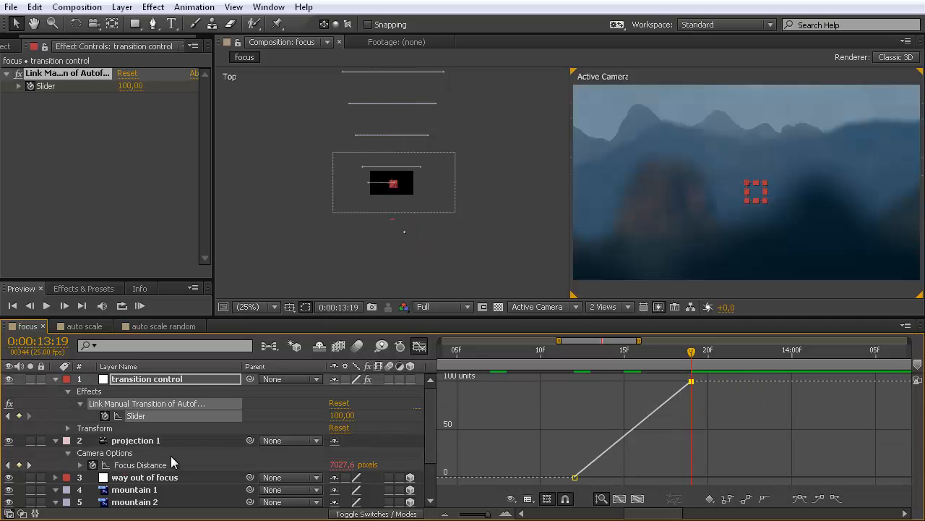
pyautogui.click(148, 465)
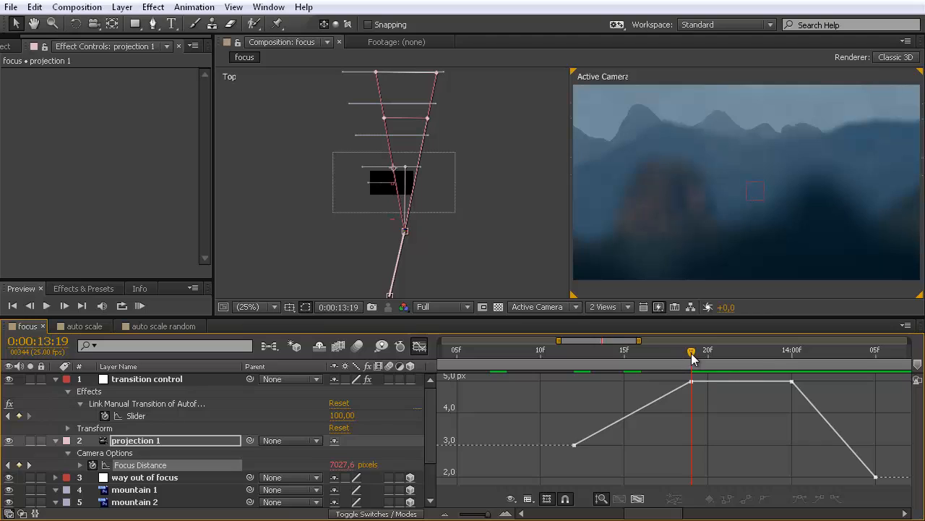
# Add a Slider keyframe of 0 at 0:00:14:00 on the transition control layer and show projection 1's Focus Distance curve again.
pyautogui.moveTo(691, 353); pyautogui.dragTo(793, 352)
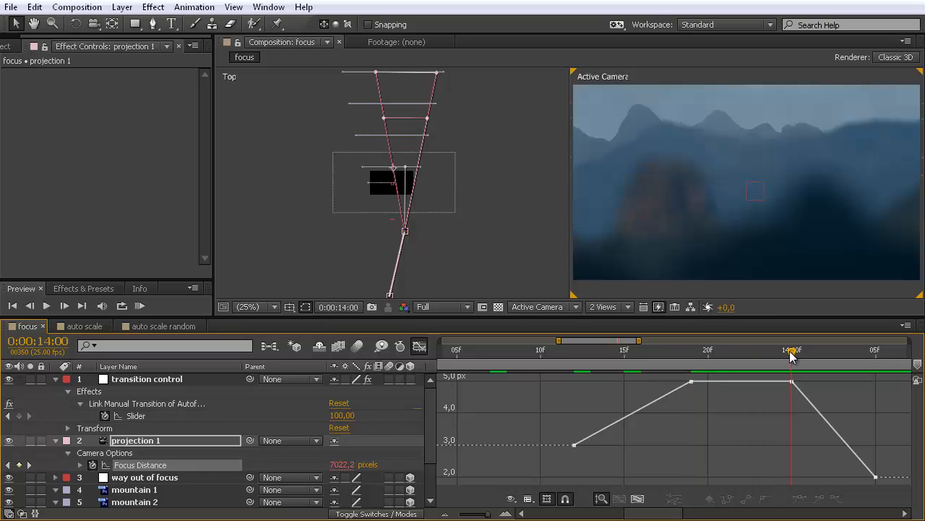
pyautogui.click(342, 417)
pyautogui.write('0')
pyautogui.press('Return')
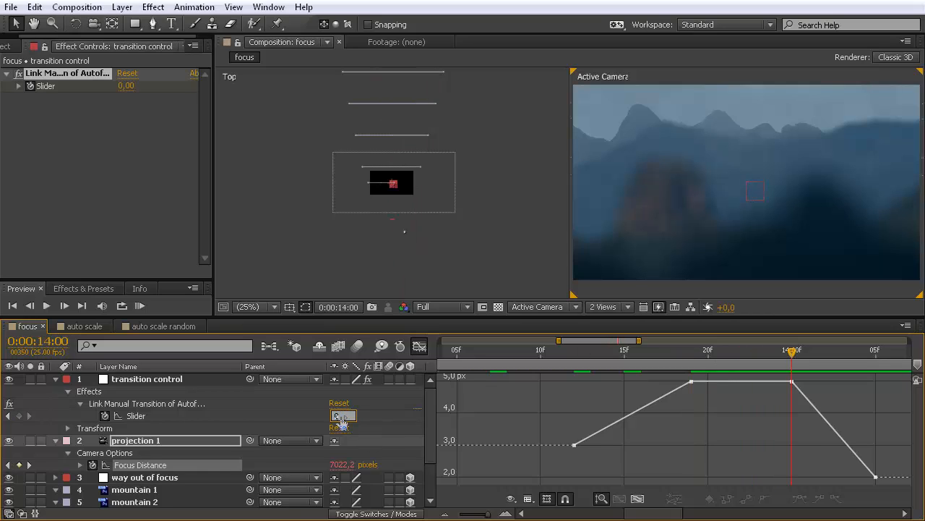
pyautogui.click(132, 465)
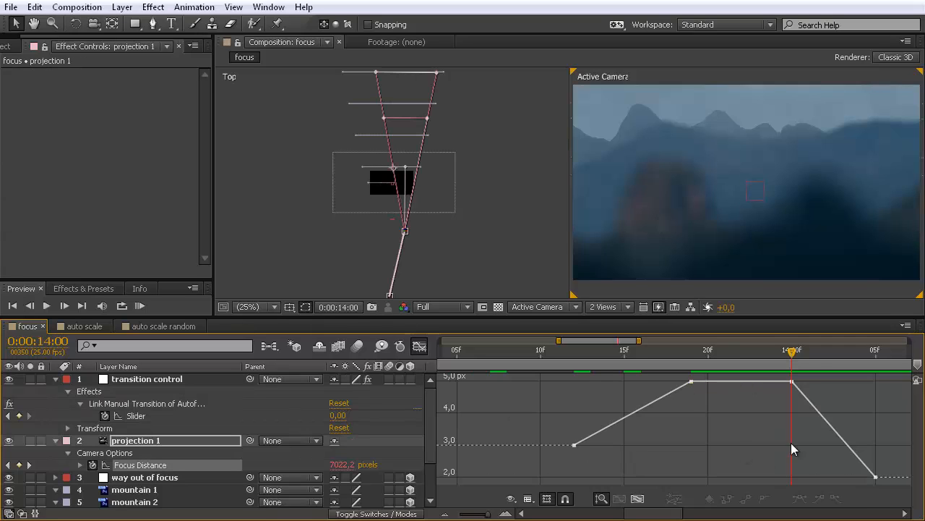
# Add a Slider keyframe of 100 at 0:00:14:05, matching the last Focus Distance keyframe.
pyautogui.click(870, 355)
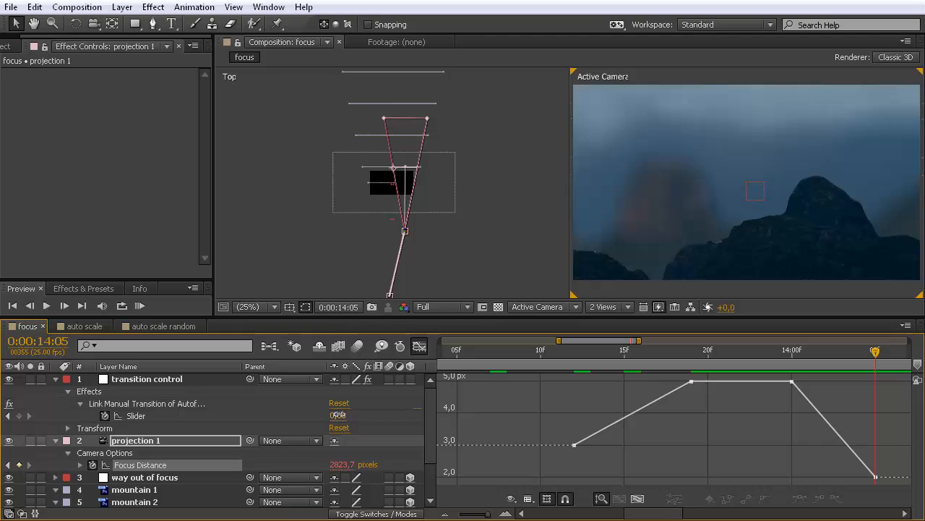
pyautogui.click(338, 416)
pyautogui.press('Return')
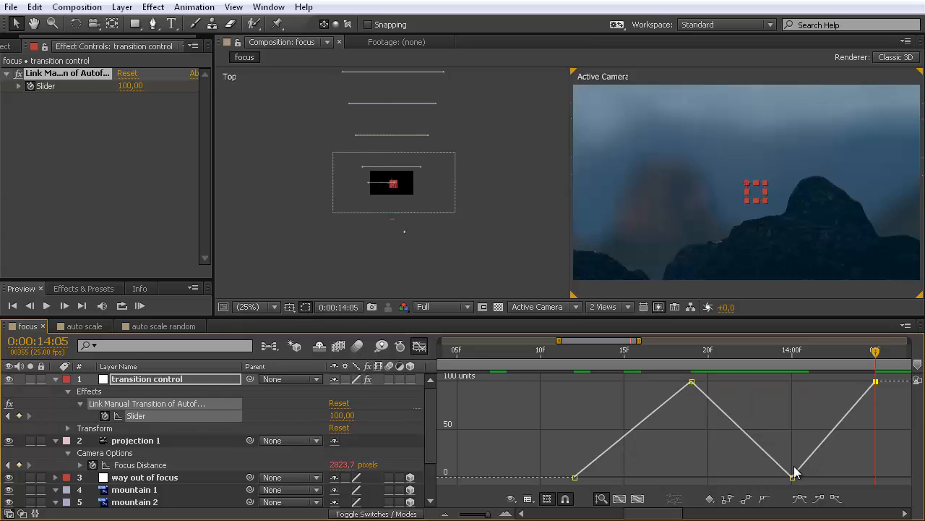
# Turn the Slider keyframe at 0:00:13:19 into a hold keyframe.
pyautogui.click(876, 381)
pyautogui.rightClick(693, 383)
pyautogui.click(752, 500)
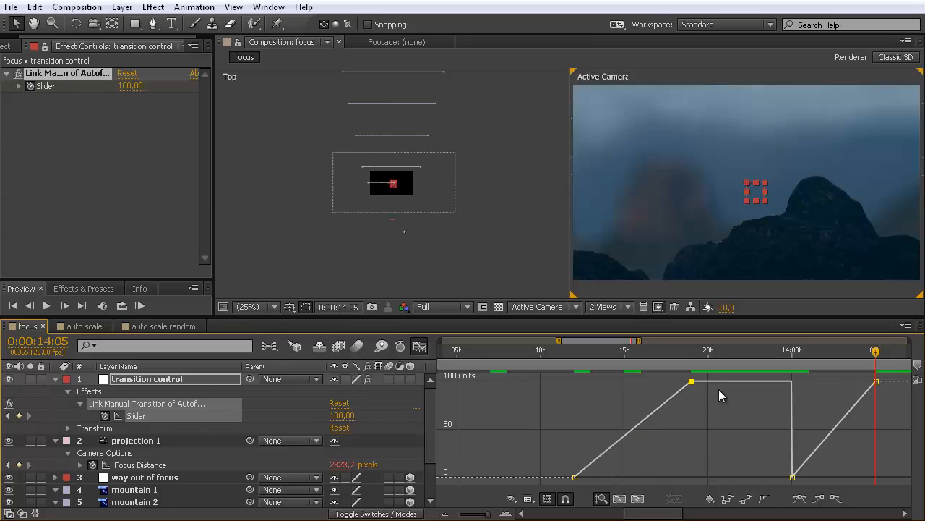
# Scrub back through the held section to the first Slider keyframe at 0:00:13:12 to check the mountains' focus.
pyautogui.click(749, 350)
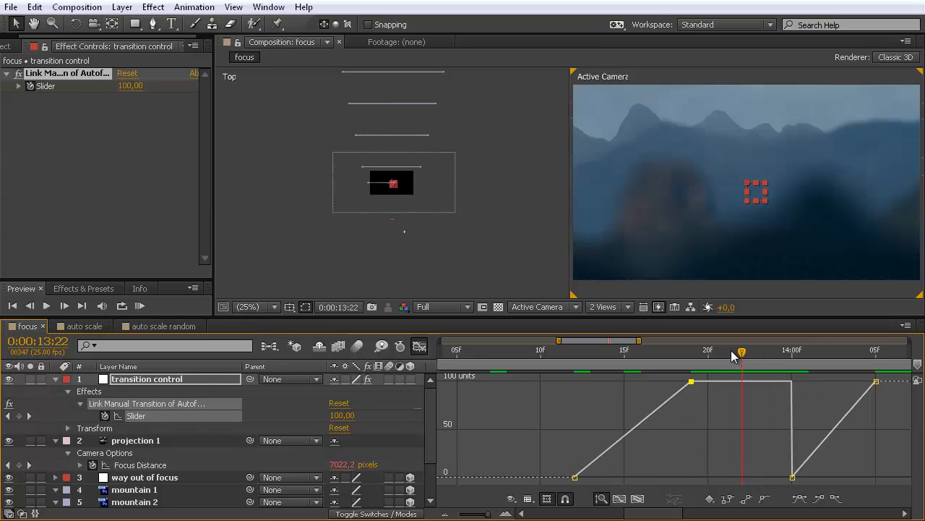
pyautogui.click(727, 352)
pyautogui.moveTo(726, 353); pyautogui.dragTo(583, 375)
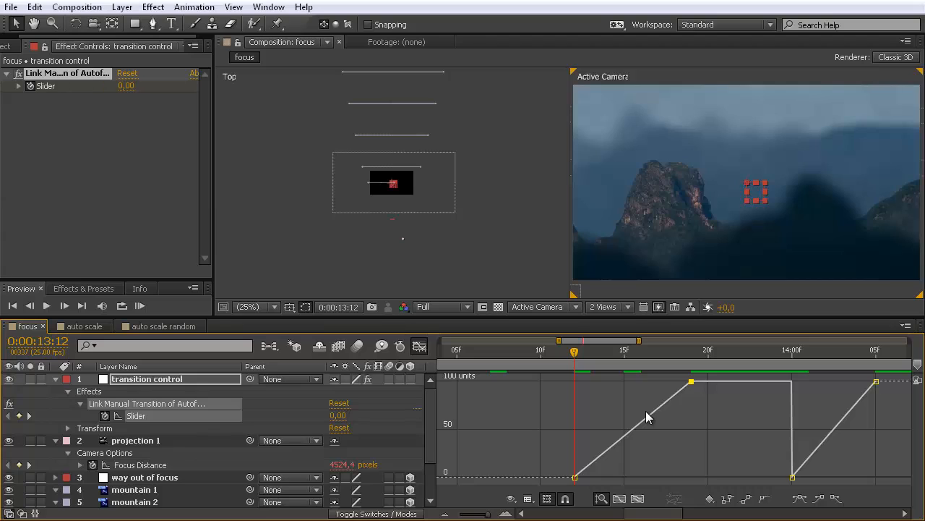
# Ease the Slider keyframe at 0:00:13:12 and extend its outgoing handle to about 0:00:13:19 for a slow start.
pyautogui.moveTo(575, 478)
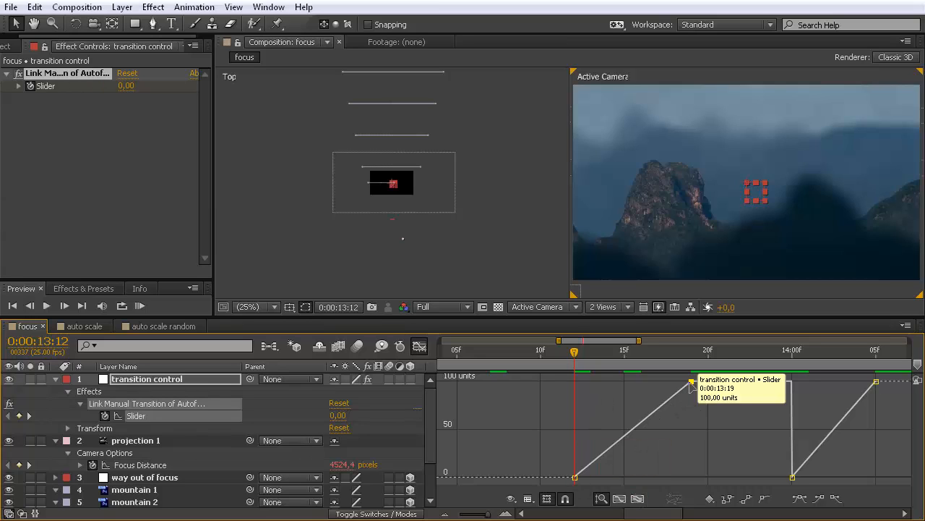
pyautogui.click(575, 478)
pyautogui.rightClick(577, 479)
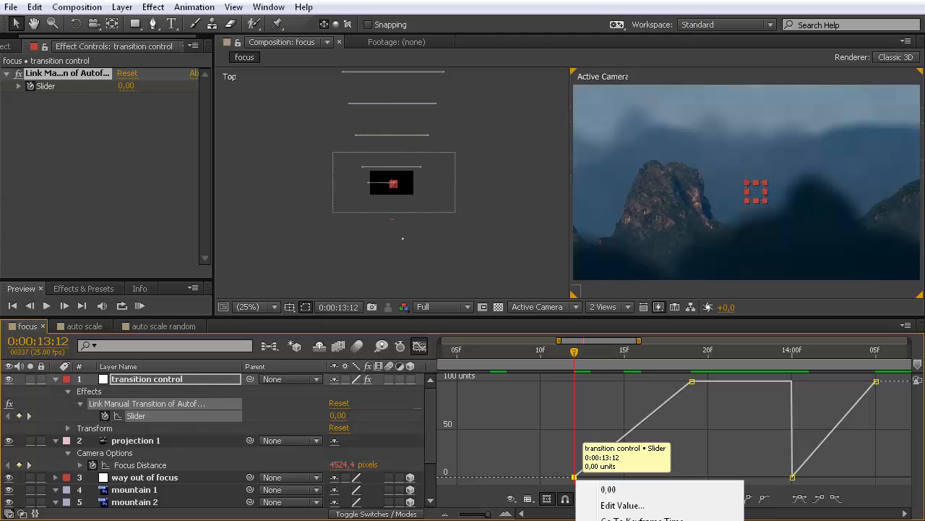
pyautogui.click(684, 519)
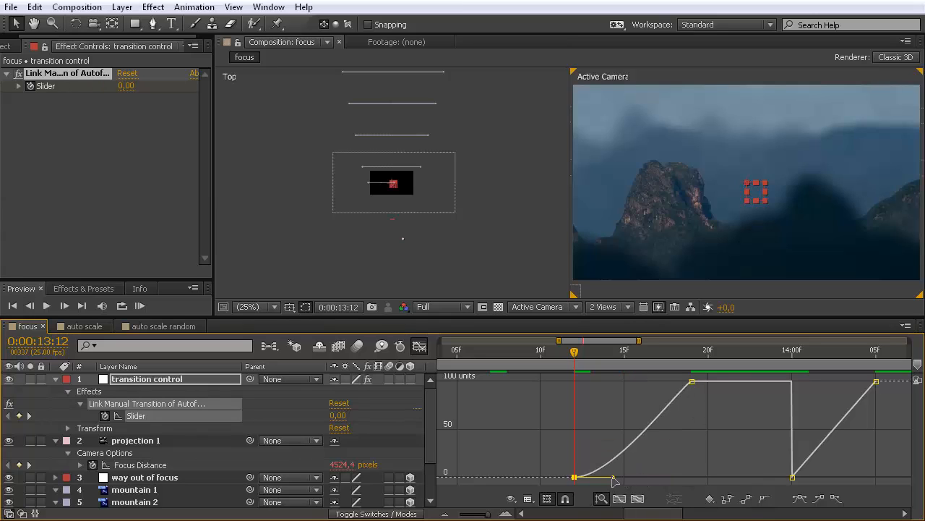
pyautogui.moveTo(613, 477); pyautogui.dragTo(690, 482)
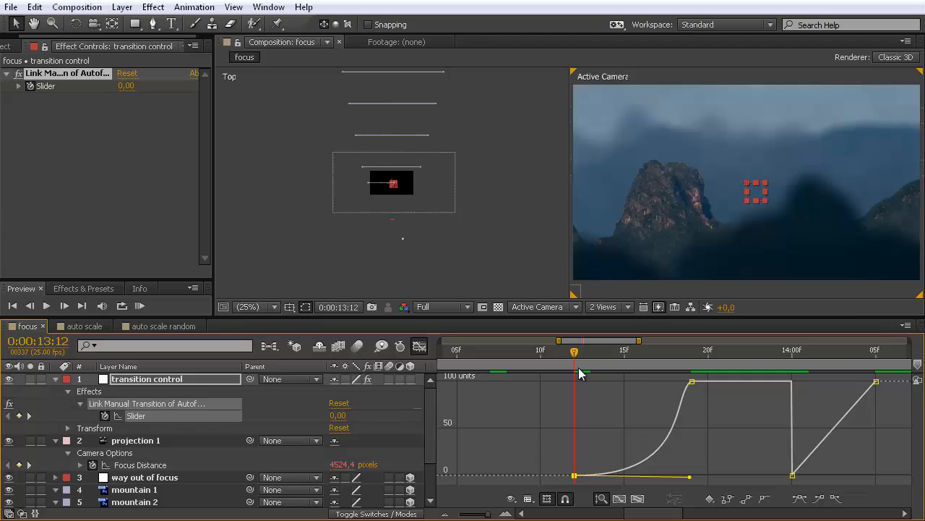
# Scrub from 0:00:13:12 to 0:00:13:18 to examine how the eased Slider curve moves projection 1's focus between the mountains.
pyautogui.moveTo(581, 358); pyautogui.dragTo(627, 357)
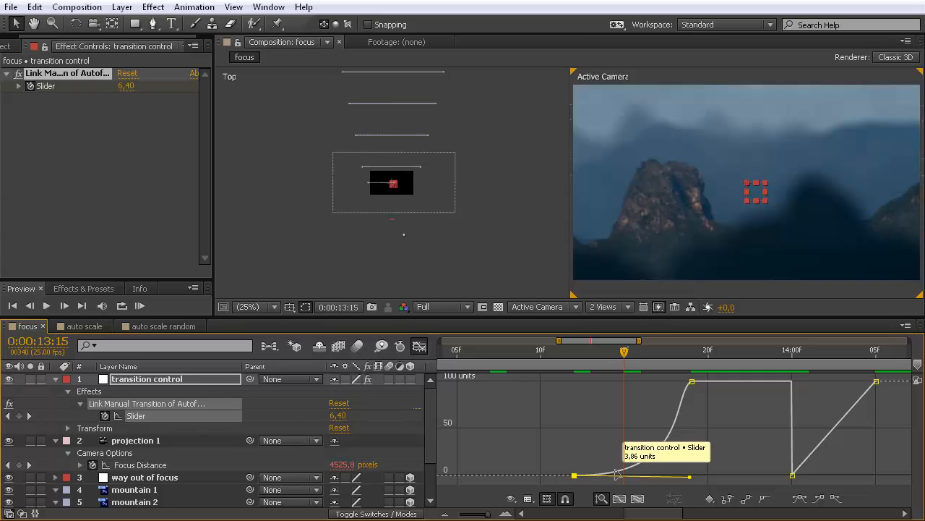
pyautogui.click(130, 443)
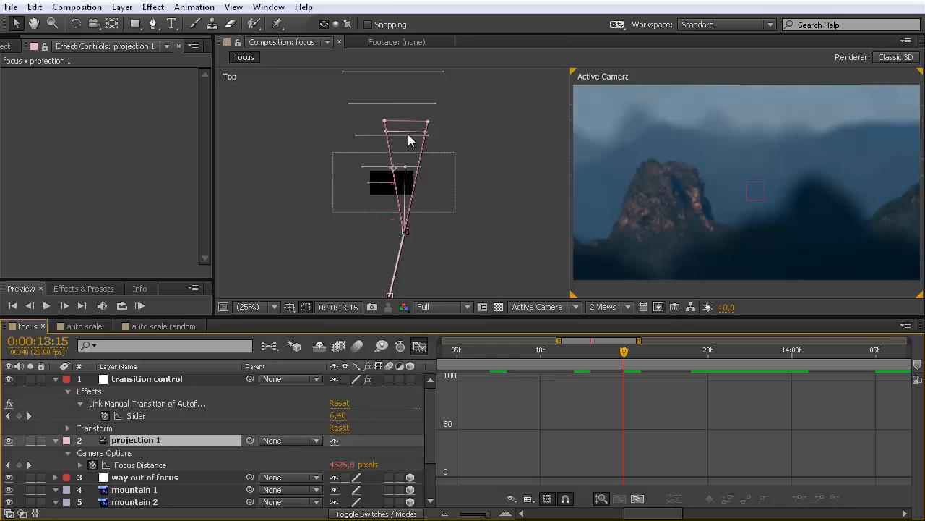
pyautogui.click(143, 402)
pyautogui.click(145, 411)
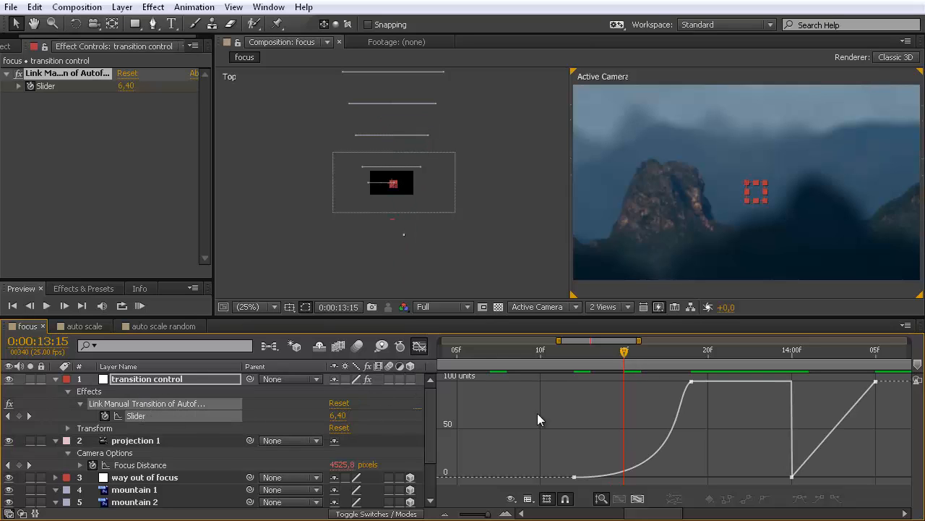
pyautogui.moveTo(624, 351); pyautogui.dragTo(662, 441)
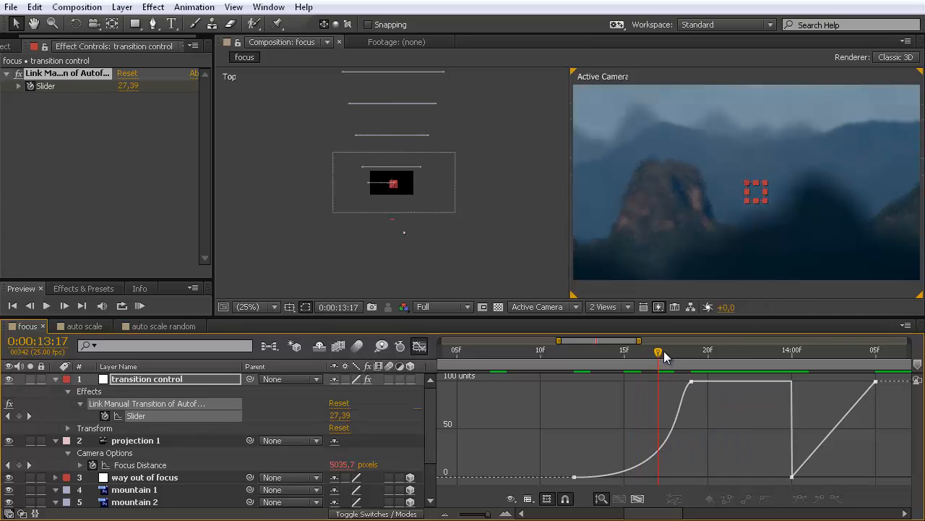
pyautogui.moveTo(665, 356)
pyautogui.mouseDown()
pyautogui.moveTo(687, 357)
pyautogui.moveTo(677, 350)
pyautogui.mouseUp()
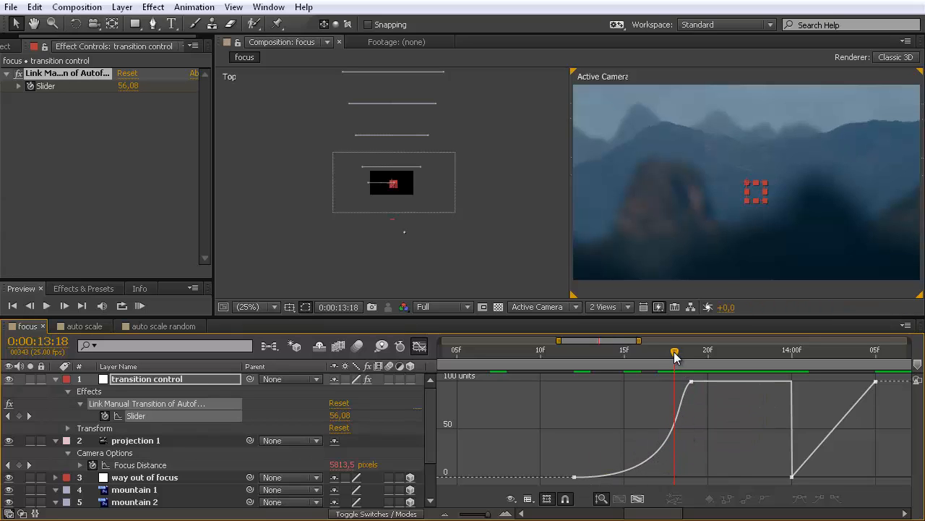
# Go to 0:00:14:03, examine projection 1's focus plane in the Top view, and show the Slider curve again.
pyautogui.moveTo(675, 354); pyautogui.dragTo(834, 360)
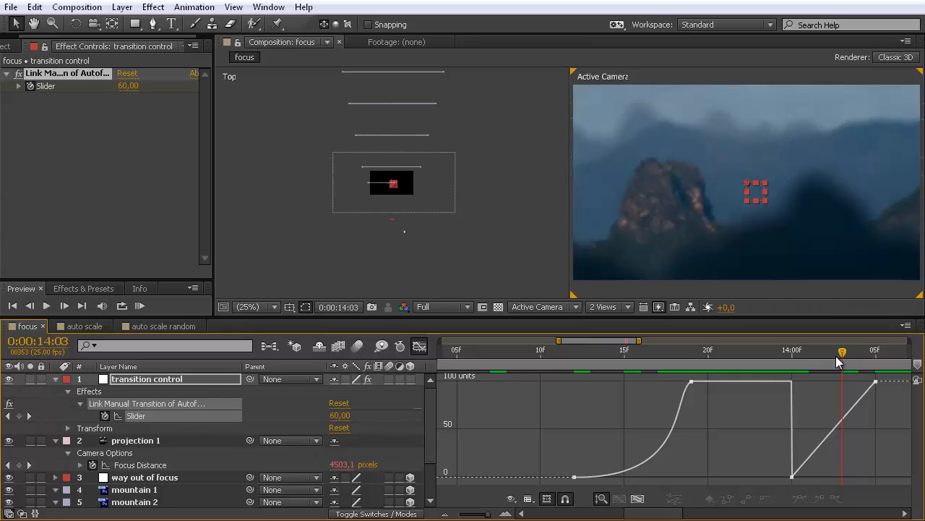
pyautogui.click(126, 442)
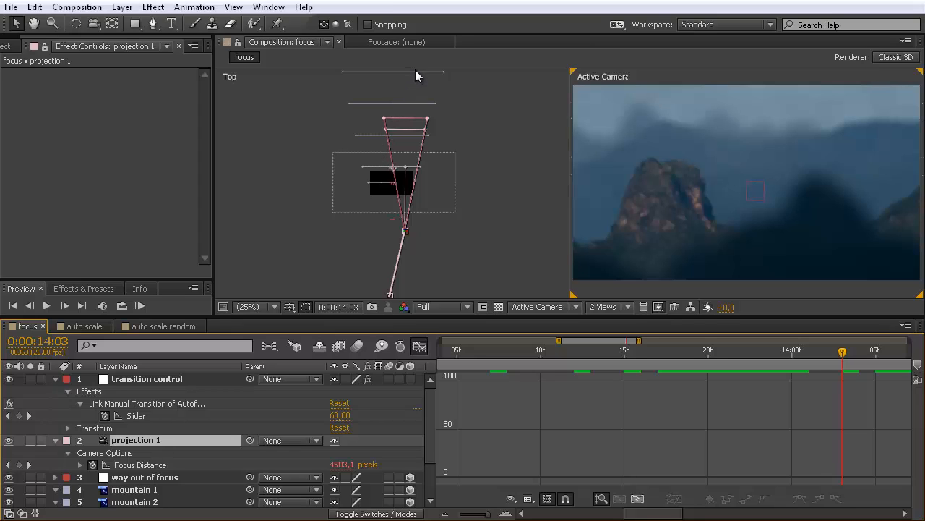
pyautogui.click(830, 360)
pyautogui.click(842, 355)
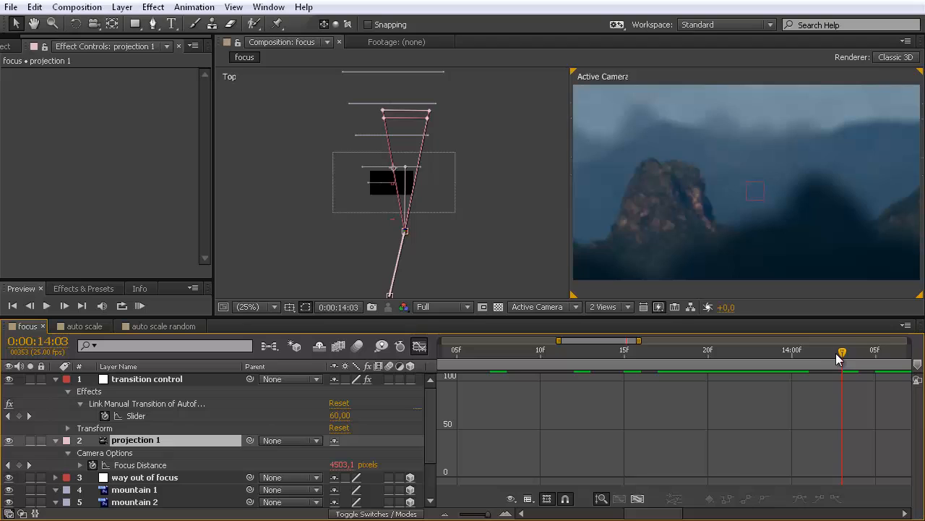
pyautogui.click(141, 378)
pyautogui.click(146, 403)
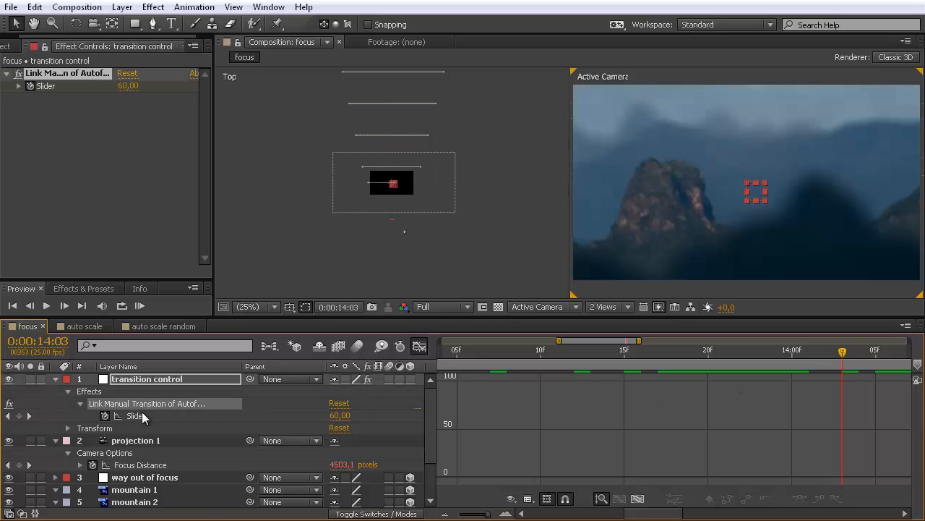
pyautogui.click(138, 416)
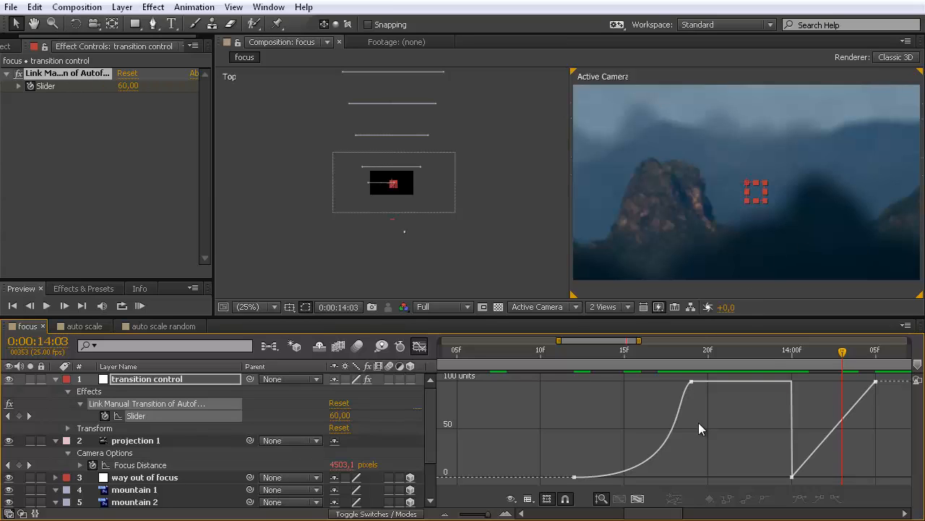
# Compare the Focus Distance curve with the Slider and review the manual Transition settings in the iExpressions window, moving it back off the composition.
pyautogui.moveTo(574, 478)
pyautogui.moveTo(924, 72)
pyautogui.mouseDown()
pyautogui.moveTo(667, 56)
pyautogui.moveTo(924, 74)
pyautogui.mouseUp()
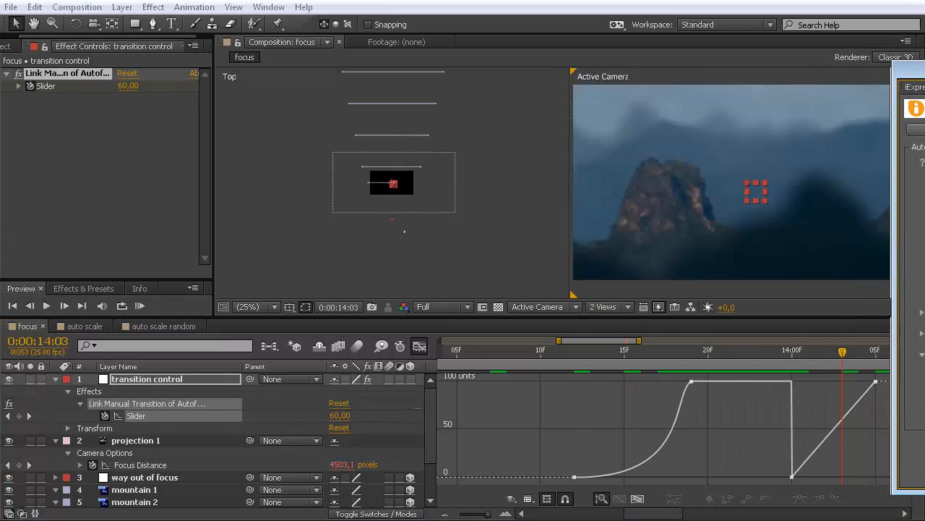
pyautogui.click(160, 467)
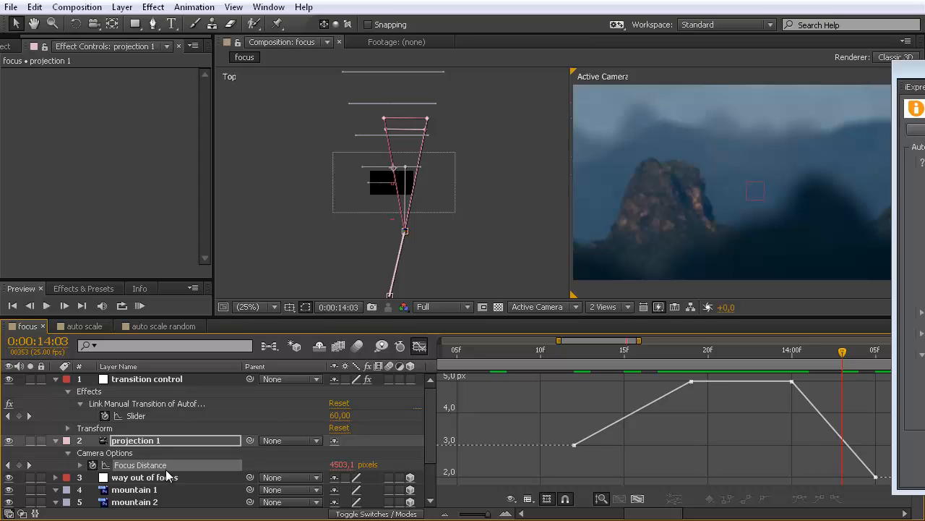
pyautogui.click(144, 376)
pyautogui.click(148, 402)
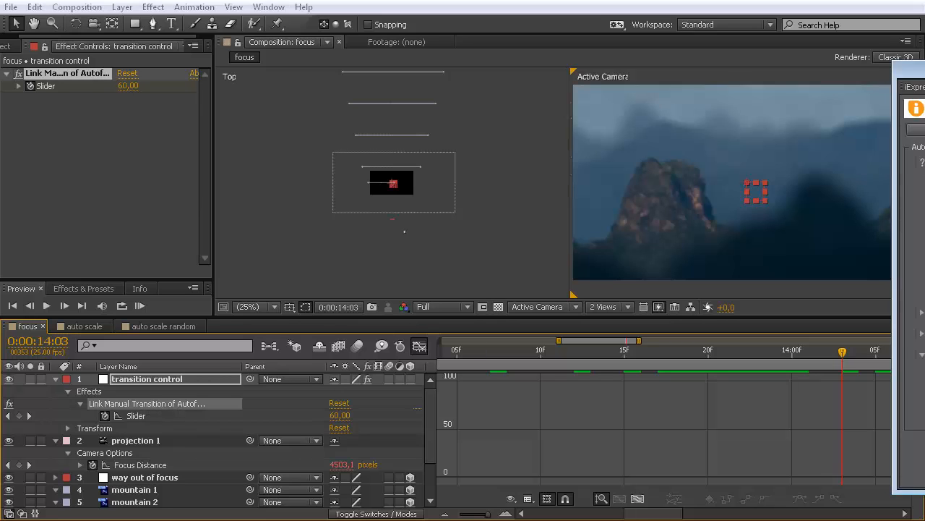
pyautogui.moveTo(924, 70); pyautogui.dragTo(753, 57)
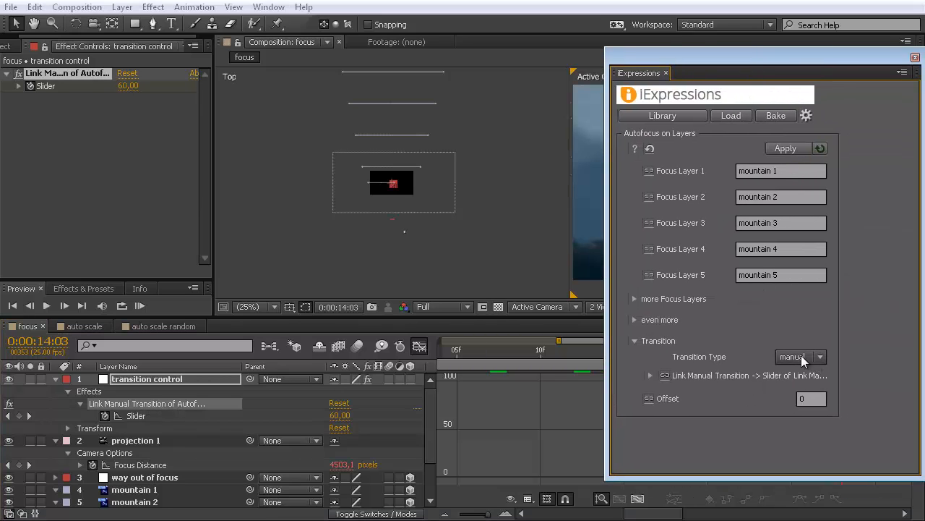
pyautogui.click(147, 413)
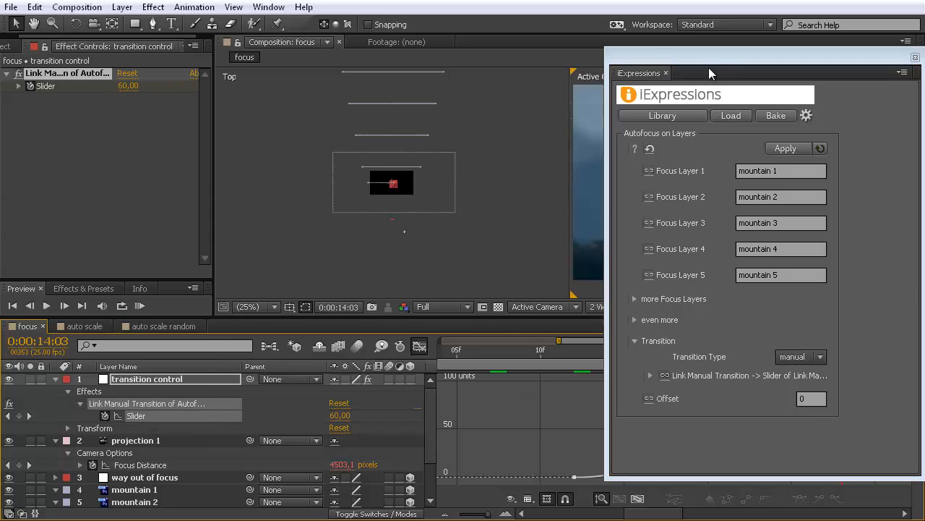
pyautogui.moveTo(710, 59); pyautogui.dragTo(924, 72)
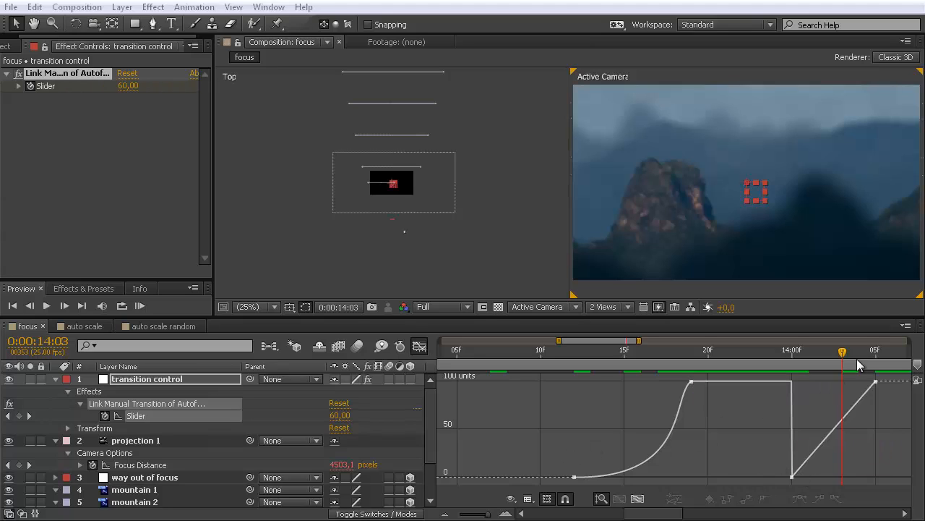
# Scrub between the Slider keyframes at 0:00:14:00 and 0:00:14:05 to examine the final focus transition.
pyautogui.moveTo(842, 352); pyautogui.dragTo(792, 353)
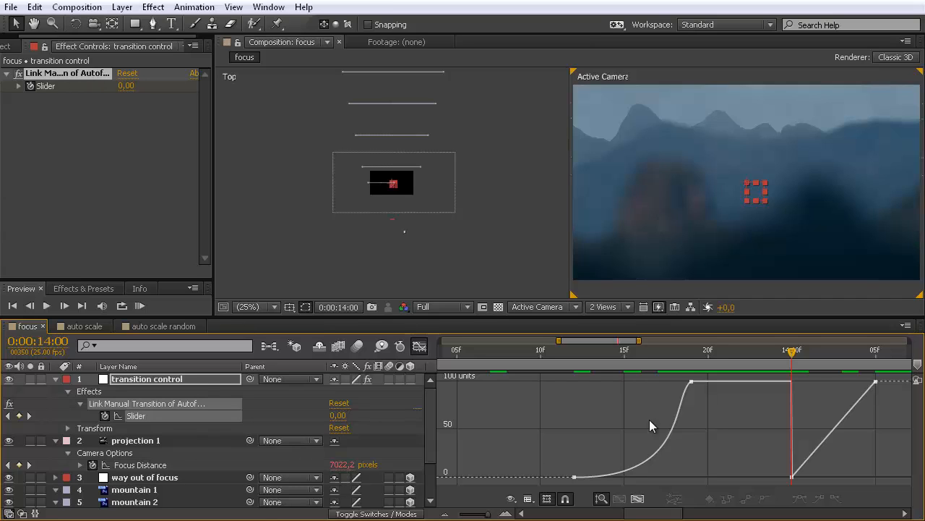
pyautogui.moveTo(794, 353); pyautogui.dragTo(872, 355)
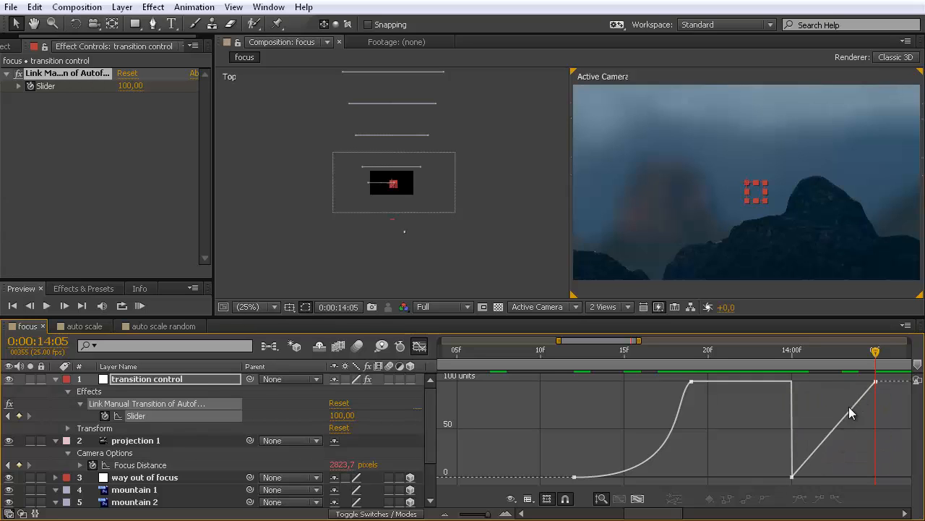
pyautogui.moveTo(792, 478)
# In the auto scale composition, turn the layers mountain 1 through mountain 6 into 3D layers and clear the selection.
pyautogui.moveTo(335, 469); pyautogui.dragTo(344, 464)
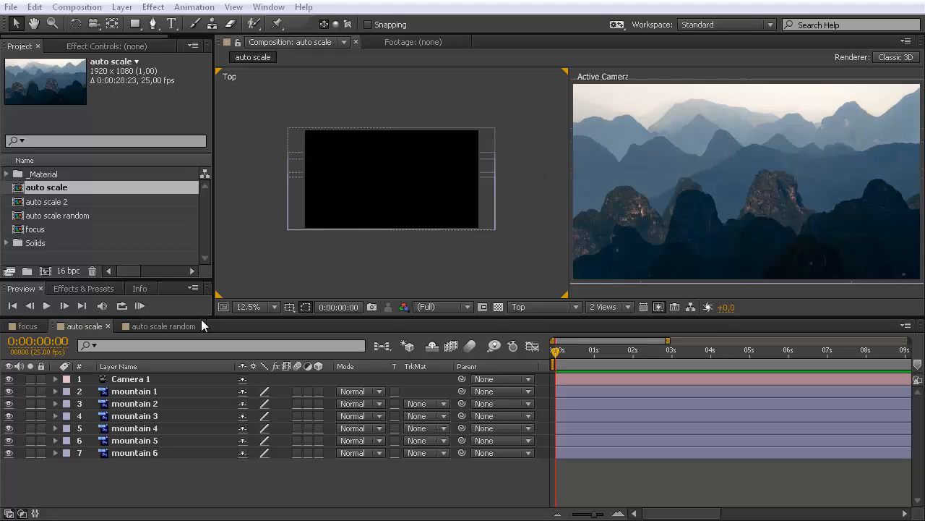
pyautogui.click(135, 394)
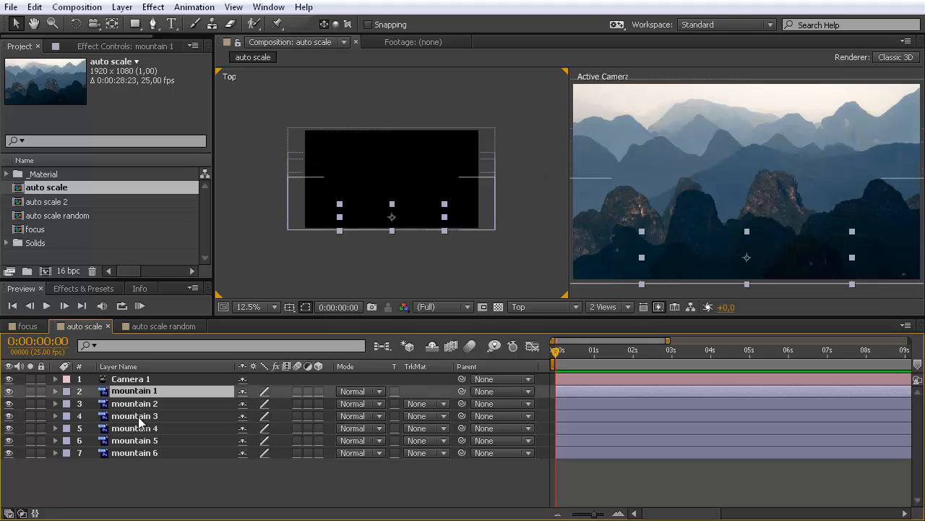
pyautogui.keyDown('shift'); pyautogui.click(141, 452); pyautogui.keyUp('shift')
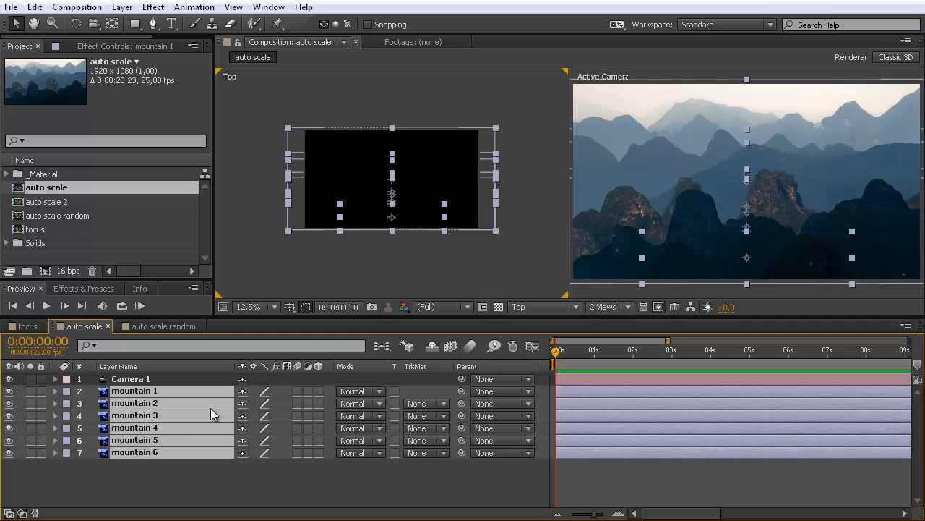
pyautogui.click(320, 391)
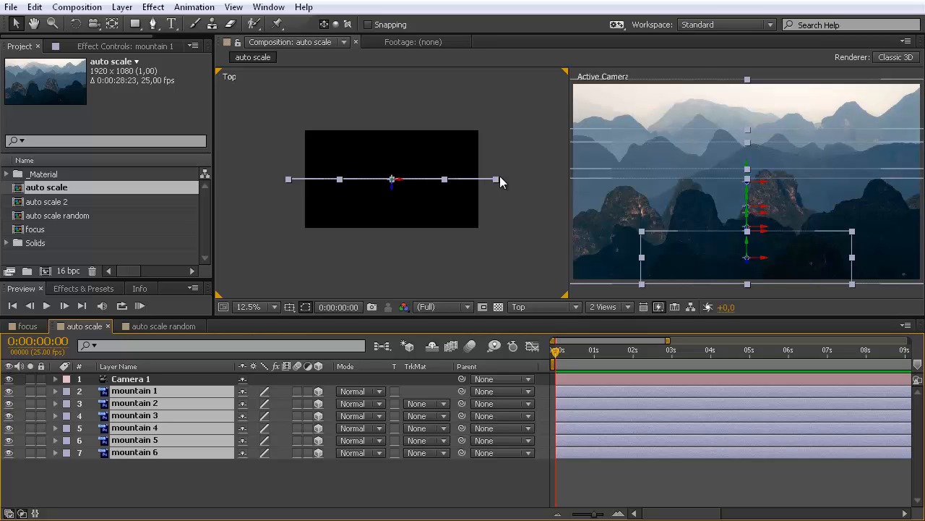
pyautogui.click(163, 475)
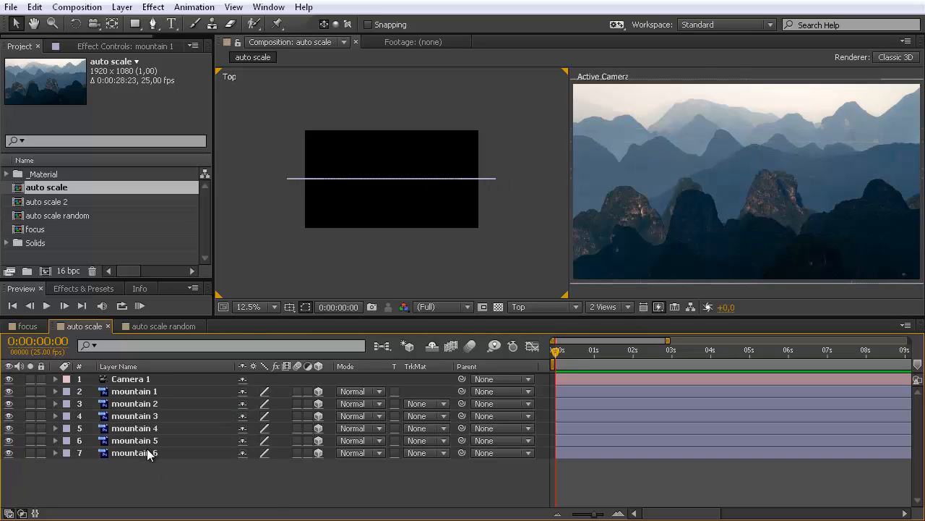
# Try pushing mountain 6 far back in depth in the Top view and compensating manually with a scale of 91%.
pyautogui.click(147, 450)
pyautogui.moveTo(391, 191); pyautogui.dragTo(403, 93)
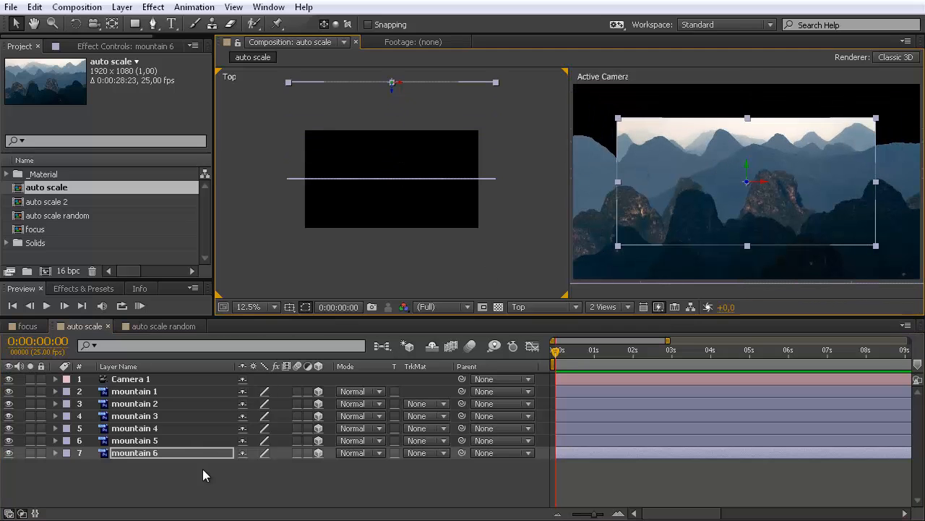
pyautogui.press('s')
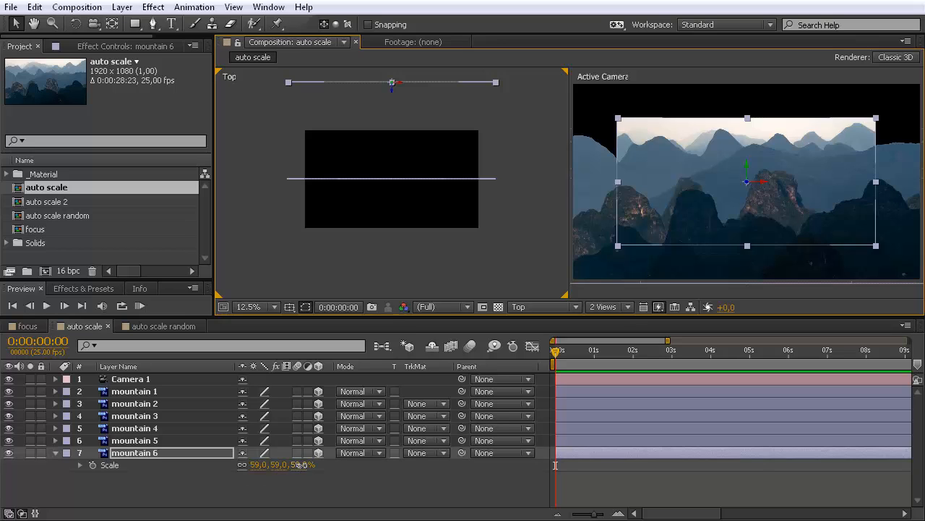
pyautogui.moveTo(298, 465); pyautogui.dragTo(324, 464)
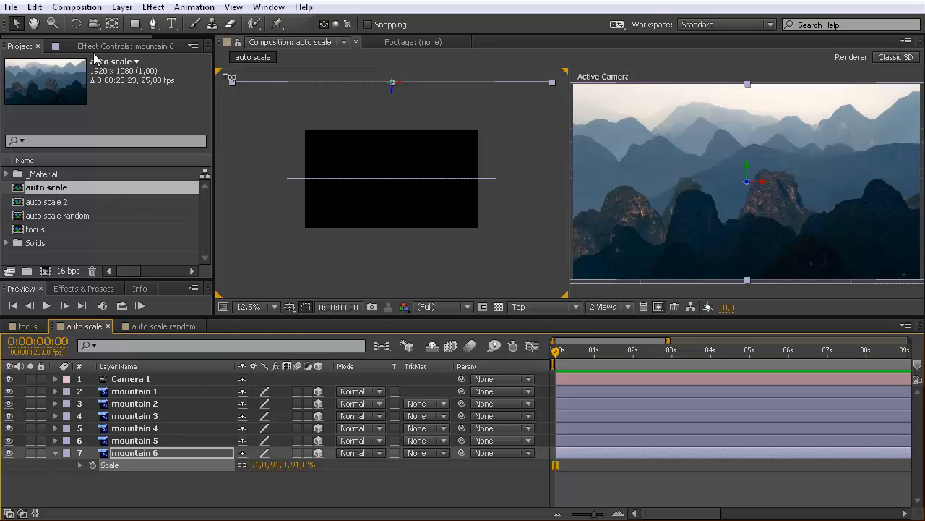
# Bring the iExpressions panel with its Auto Scale settings into view.
pyautogui.moveTo(105, 36); pyautogui.dragTo(130, 36)
pyautogui.click(159, 45)
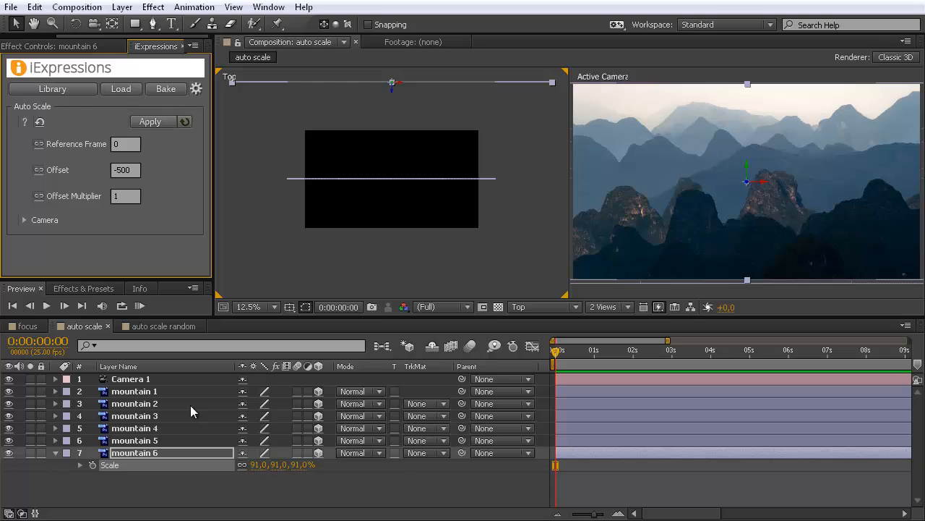
# Undo the manual scaling and depth move of mountain 6 along with the layers' 3D conversion.
pyautogui.click(161, 479)
pyautogui.click(141, 452)
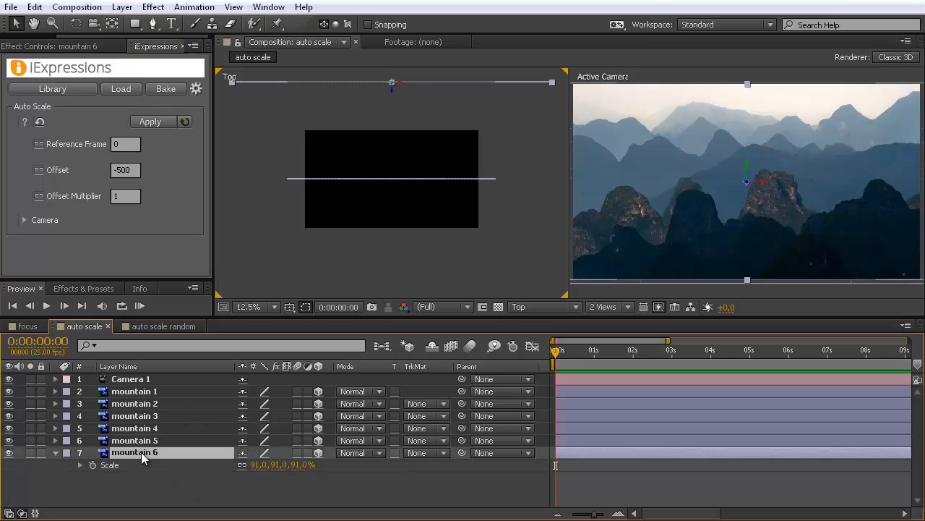
pyautogui.hotkey('ctrl', 'z')
pyautogui.hotkey('ctrl', 'z')
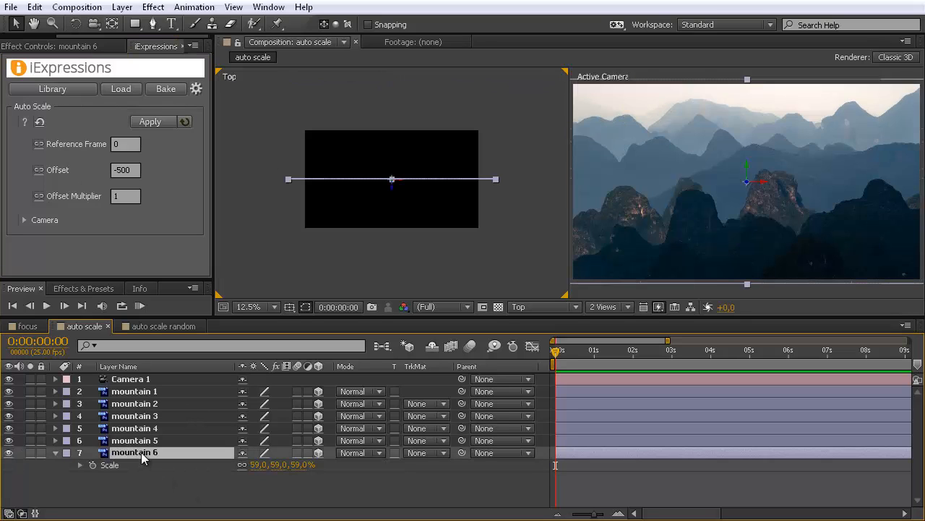
pyautogui.hotkey('ctrl', 'z')
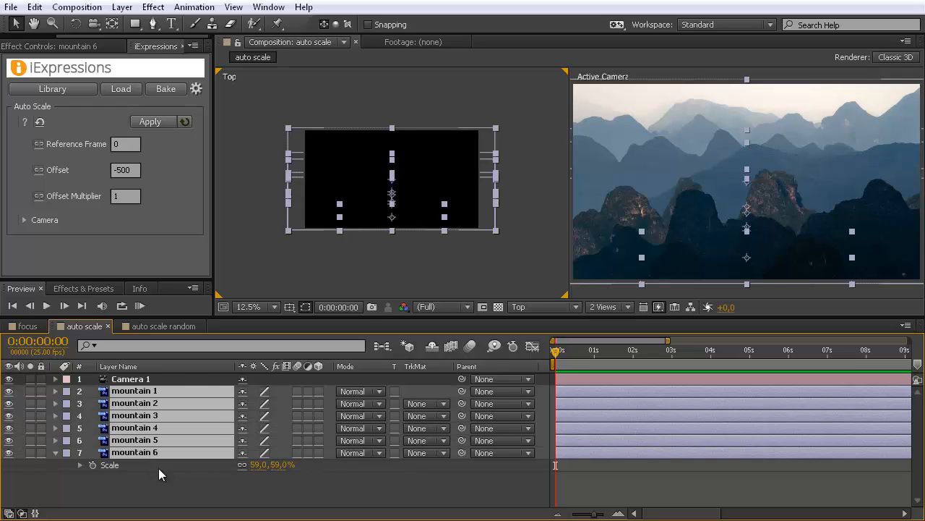
# Turn mountain 1 through mountain 6 into 3D layers again, collapse mountain 6's properties and clear the selection.
pyautogui.click(185, 463)
pyautogui.click(137, 392)
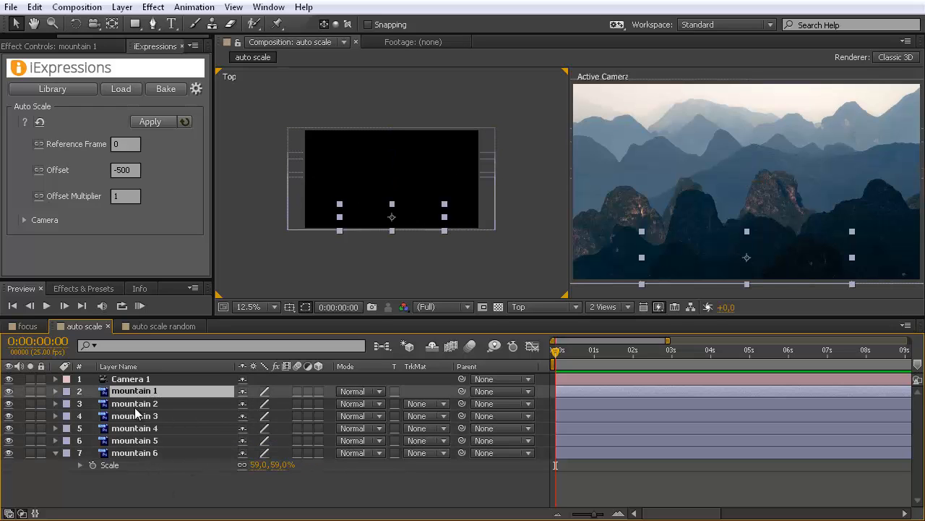
pyautogui.keyDown('shift'); pyautogui.click(142, 457); pyautogui.keyUp('shift')
pyautogui.click(318, 394)
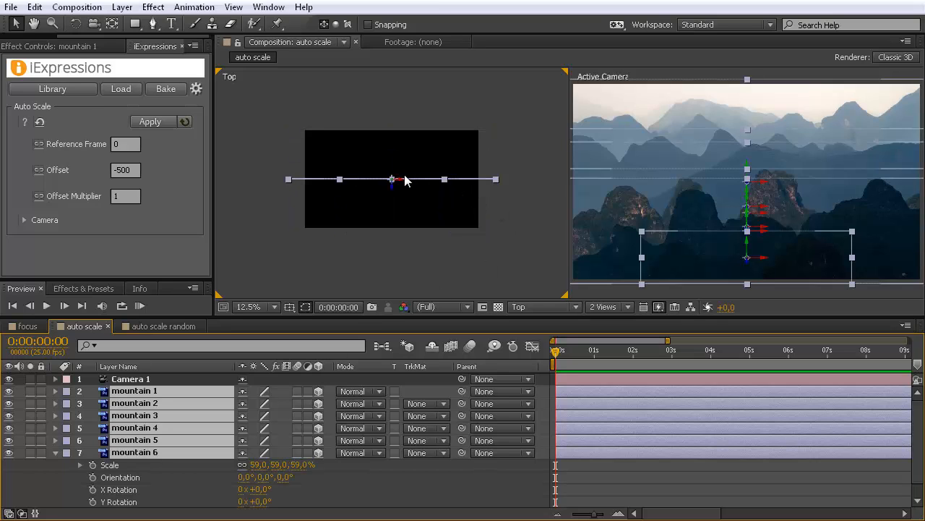
pyautogui.click(127, 170)
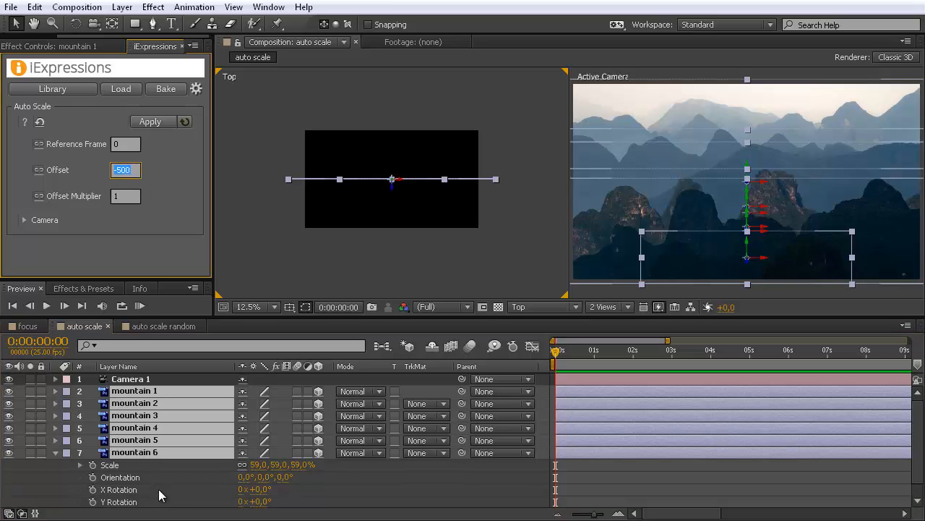
pyautogui.click(56, 453)
pyautogui.click(110, 475)
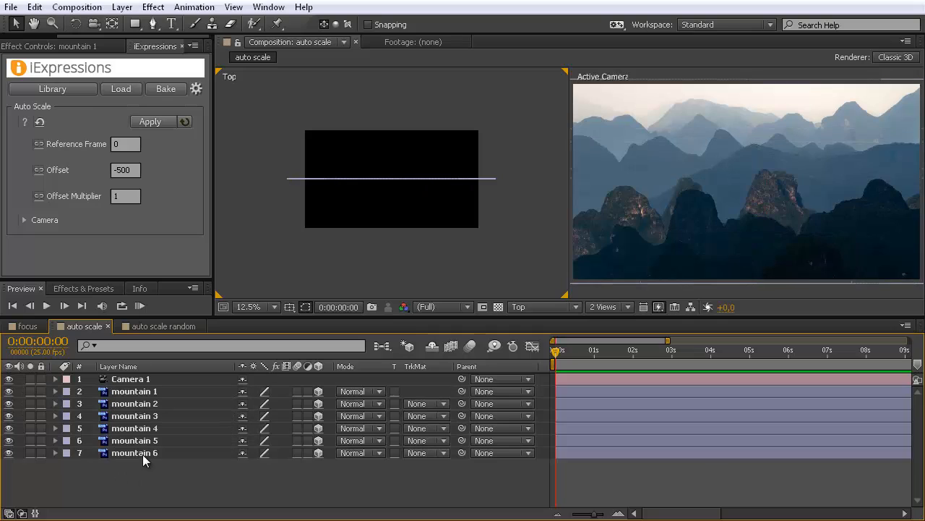
# Apply Auto Scale to mountain 6 with an Offset of 2000.
pyautogui.click(143, 454)
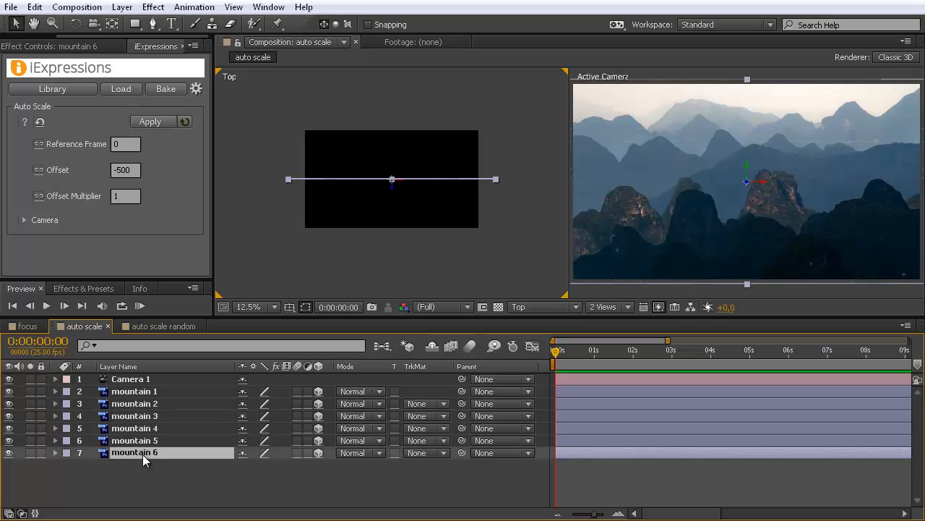
pyautogui.click(130, 169)
pyautogui.write('2000')
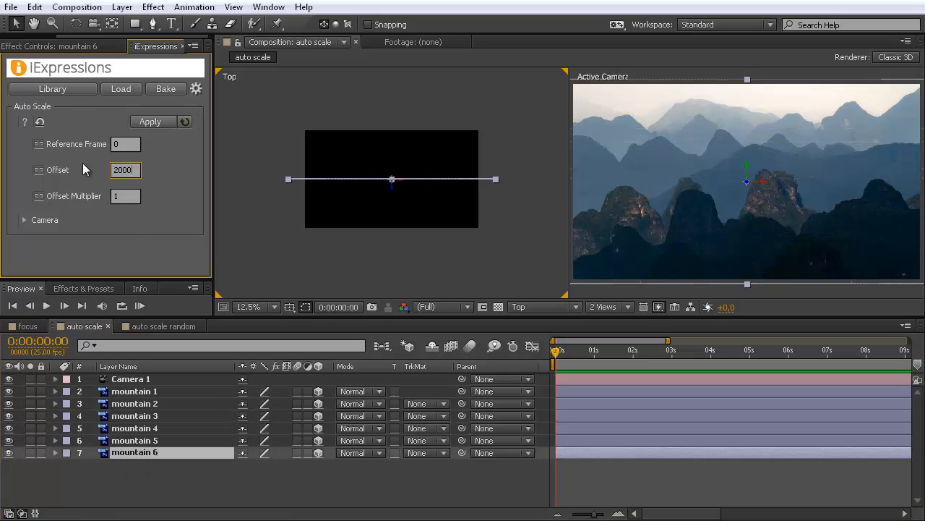
pyautogui.click(159, 120)
pyautogui.press(',')
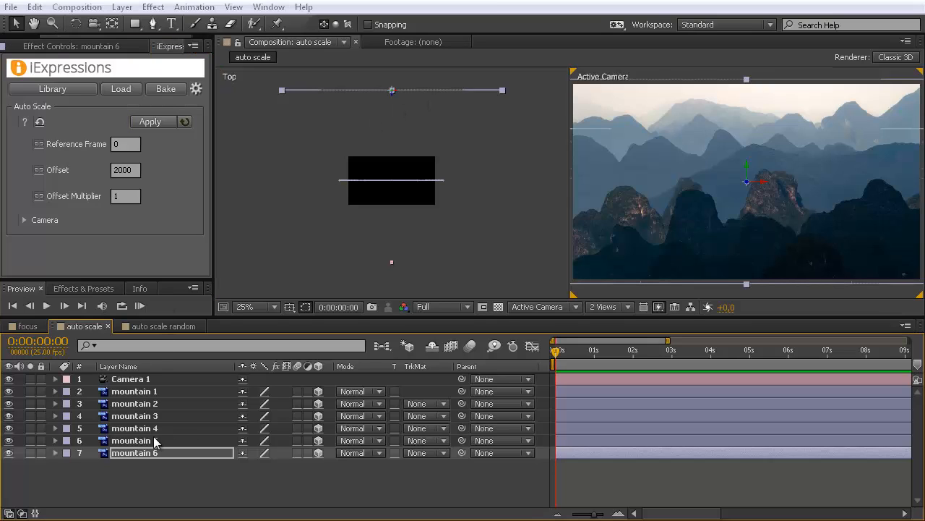
# Apply Auto Scale to mountain 5 with an Offset of 1500.
pyautogui.click(155, 440)
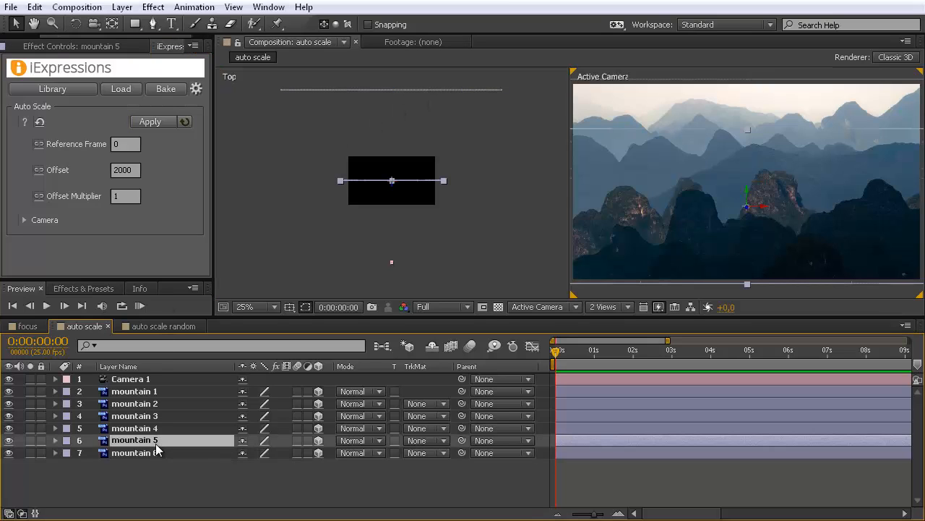
pyautogui.click(134, 170)
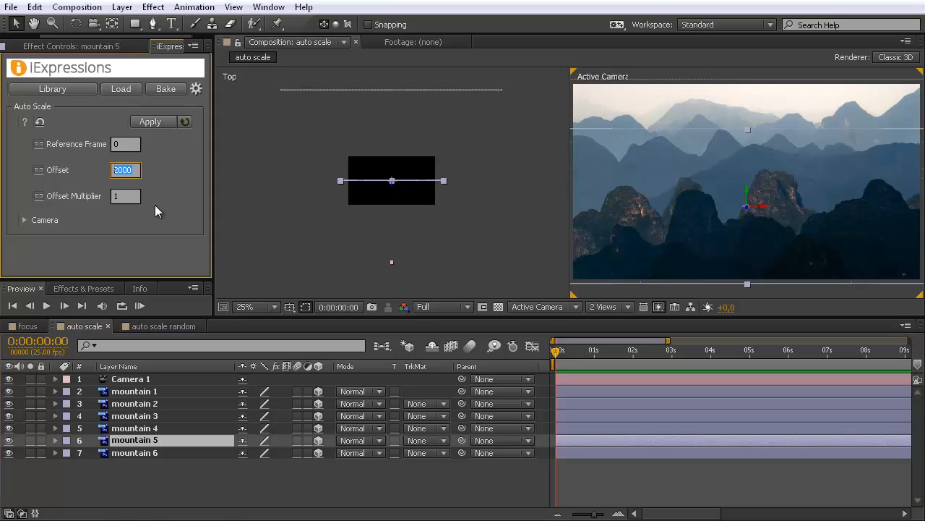
pyautogui.write('1500')
pyautogui.click(160, 121)
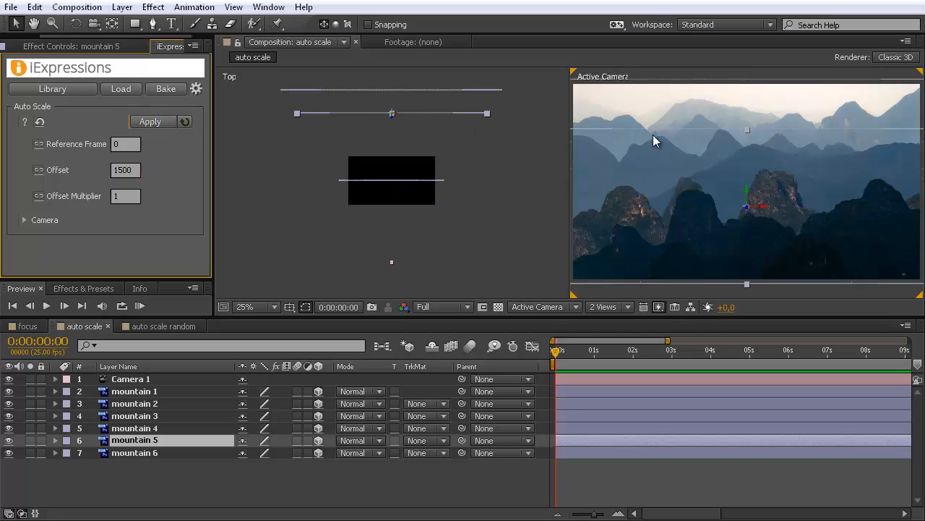
# Animate Camera 1's Position from a keyframe at 0:00:00:00 to an X value of 1347 at 0:00:02:00.
pyautogui.click(141, 379)
pyautogui.press('p')
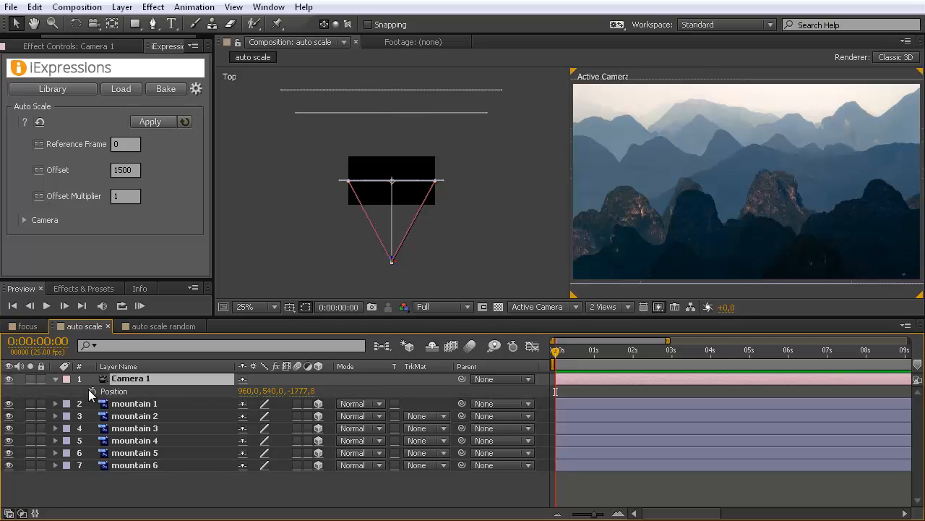
pyautogui.click(92, 390)
pyautogui.moveTo(556, 351); pyautogui.dragTo(634, 351)
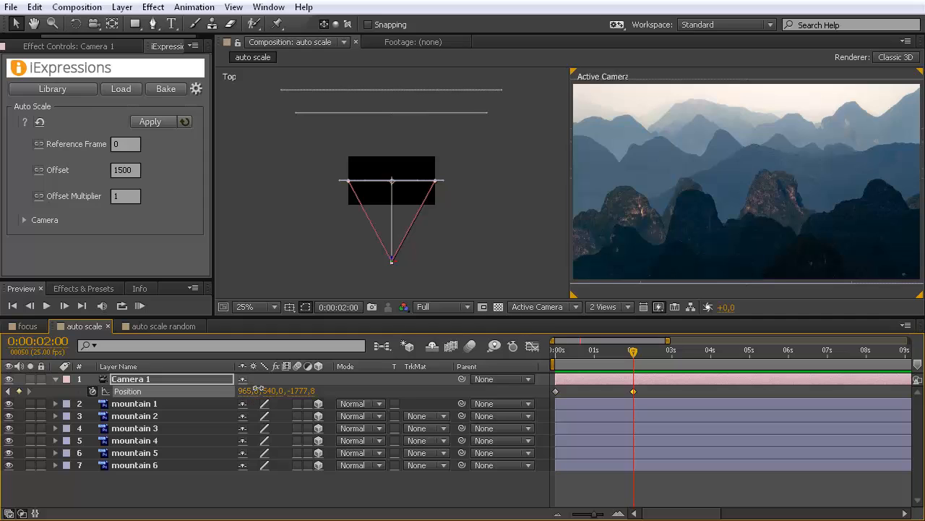
pyautogui.moveTo(248, 391); pyautogui.dragTo(531, 387)
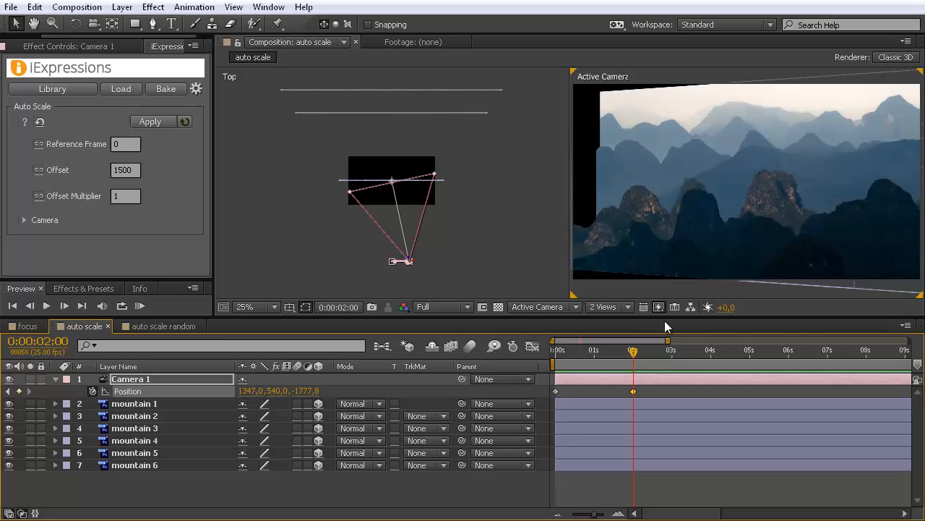
# Return to 0:00:00:00 and purge all memory to refresh the view.
pyautogui.moveTo(634, 361); pyautogui.dragTo(512, 352)
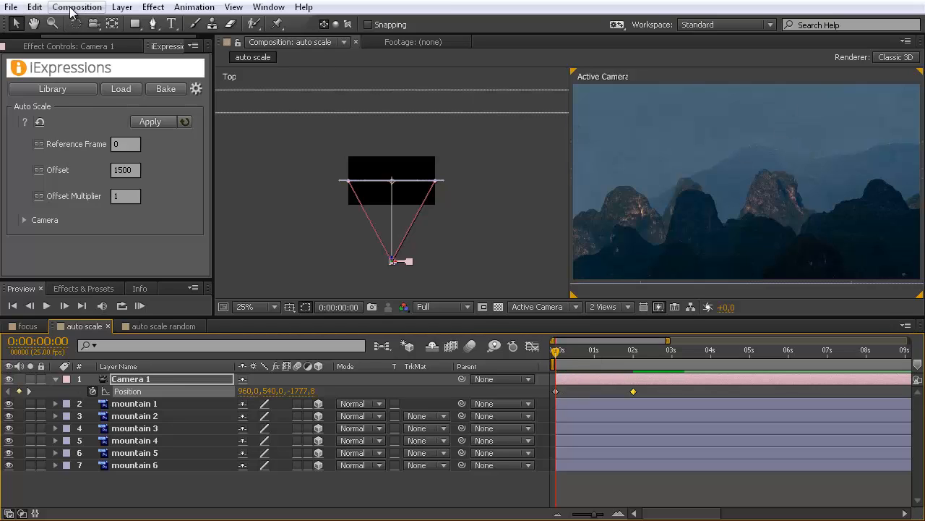
pyautogui.click(36, 8)
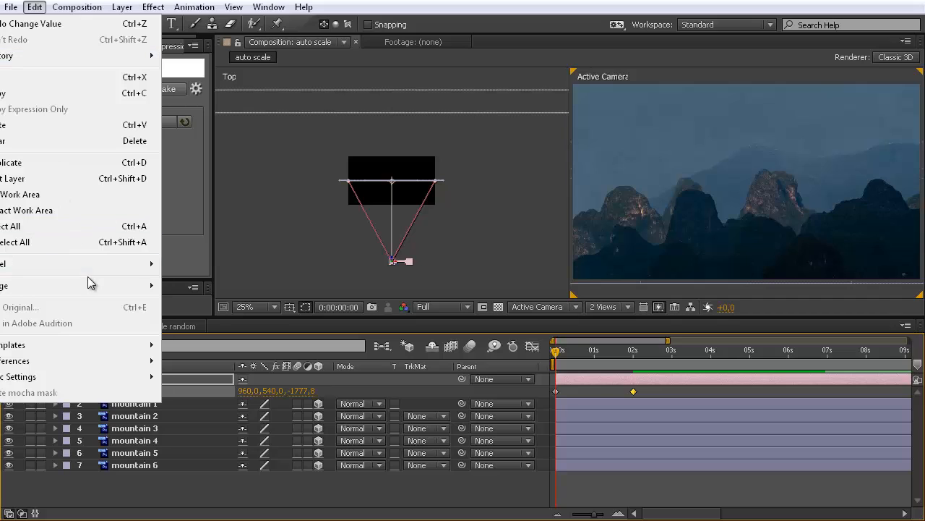
pyautogui.moveTo(86, 288)
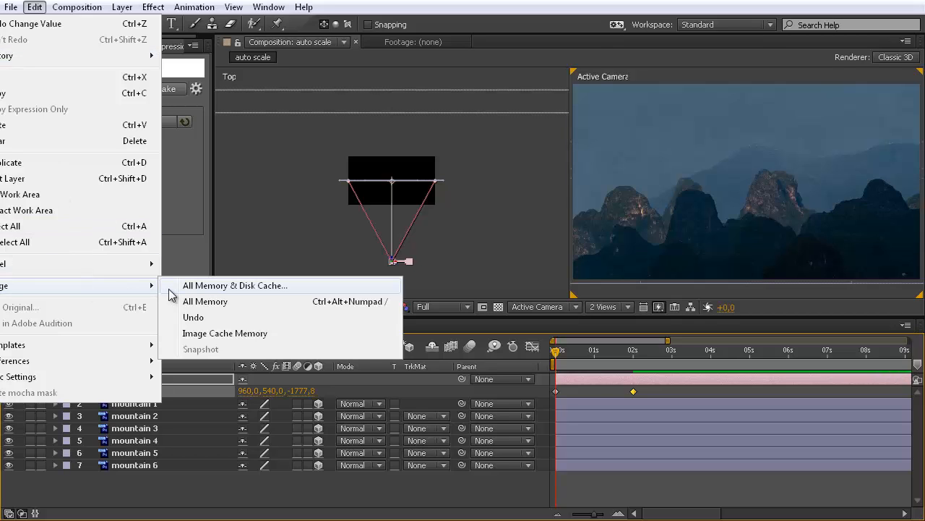
pyautogui.click(229, 302)
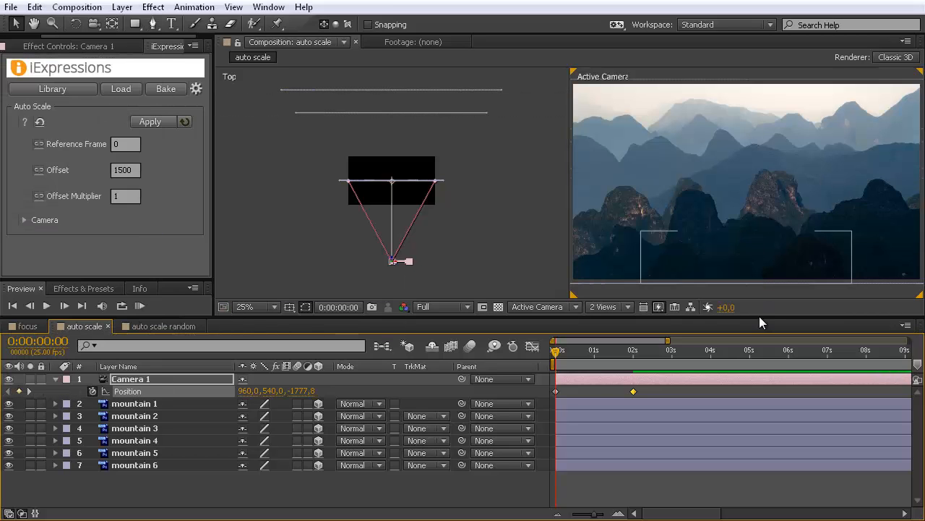
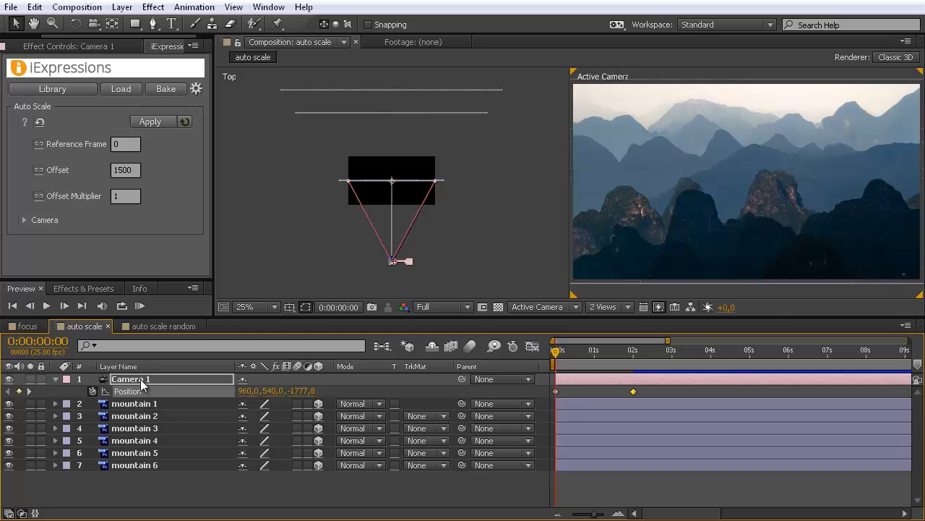
# Add a null object and rename it distance controler.
pyautogui.click(120, 9)
pyautogui.moveTo(121, 24)
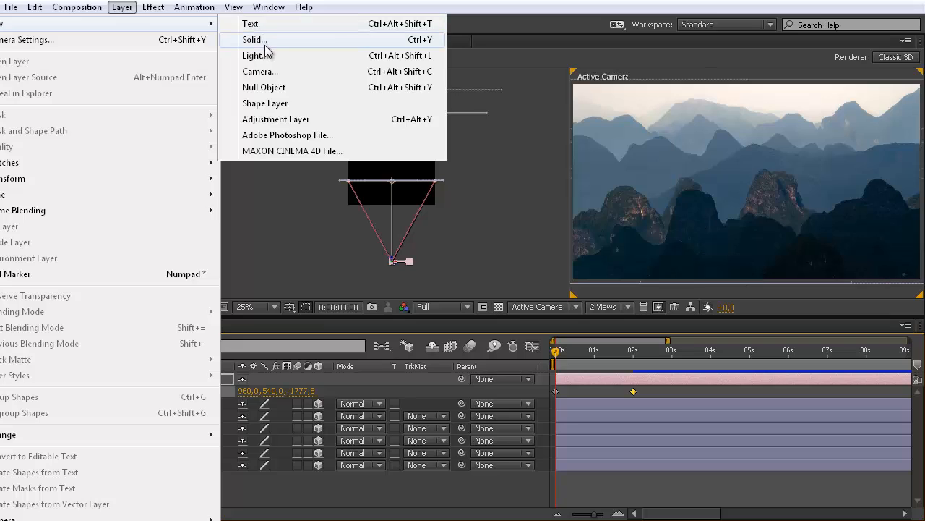
pyautogui.click(268, 88)
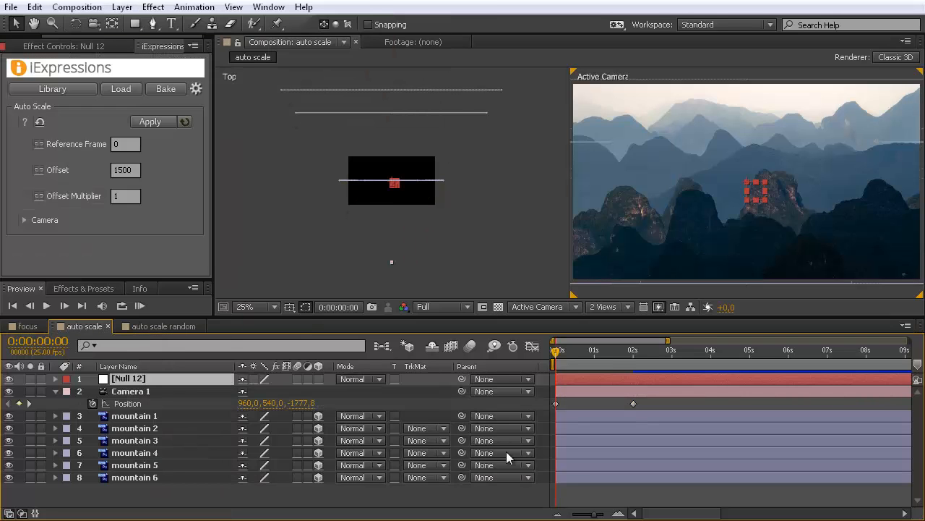
pyautogui.click(171, 372)
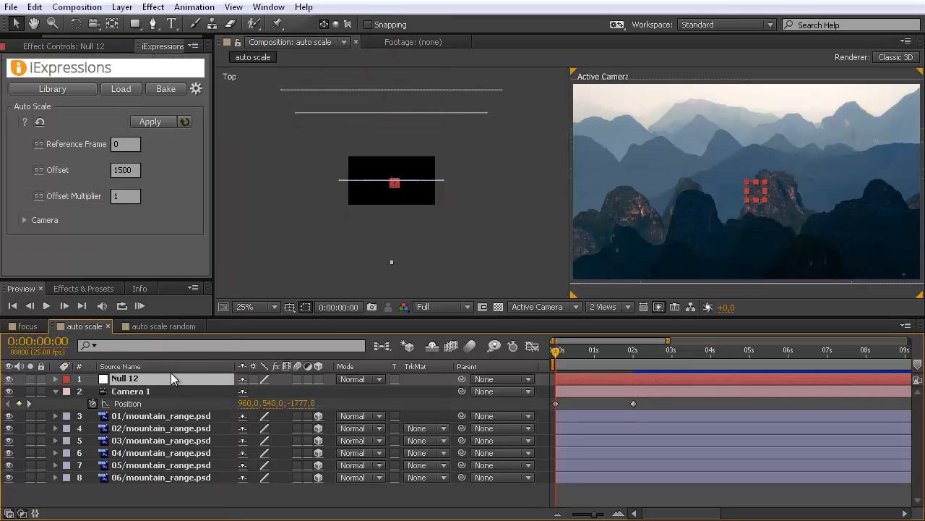
pyautogui.press('Return')
pyautogui.write('#')
pyautogui.press('BackSpace')
pyautogui.write('dis')
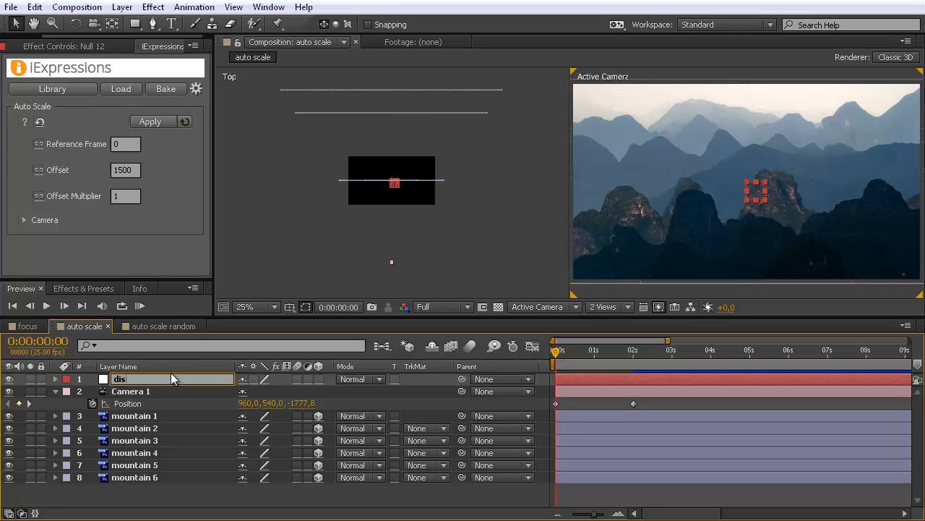
pyautogui.write('tance controler')
pyautogui.press('Return')
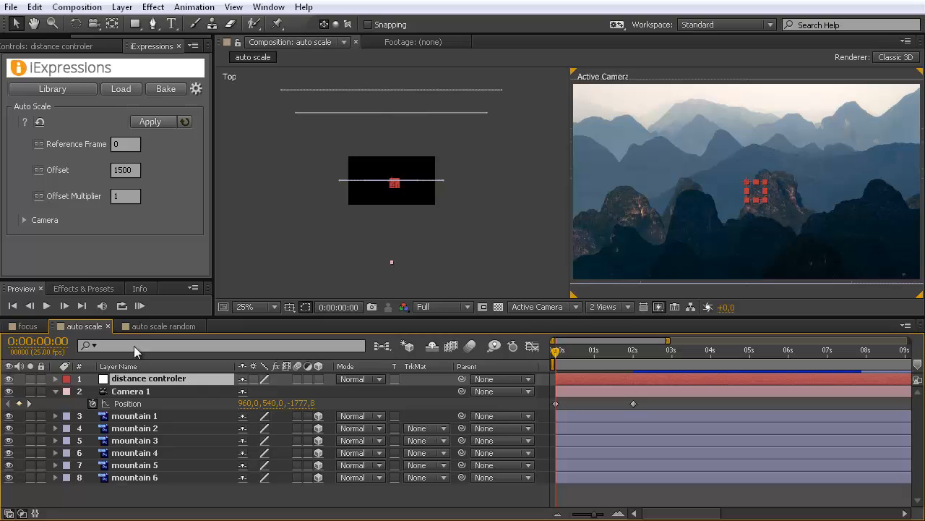
# Link Auto Scale's Offset Multiplier to a new control created on the distance controler layer.
pyautogui.click(39, 196)
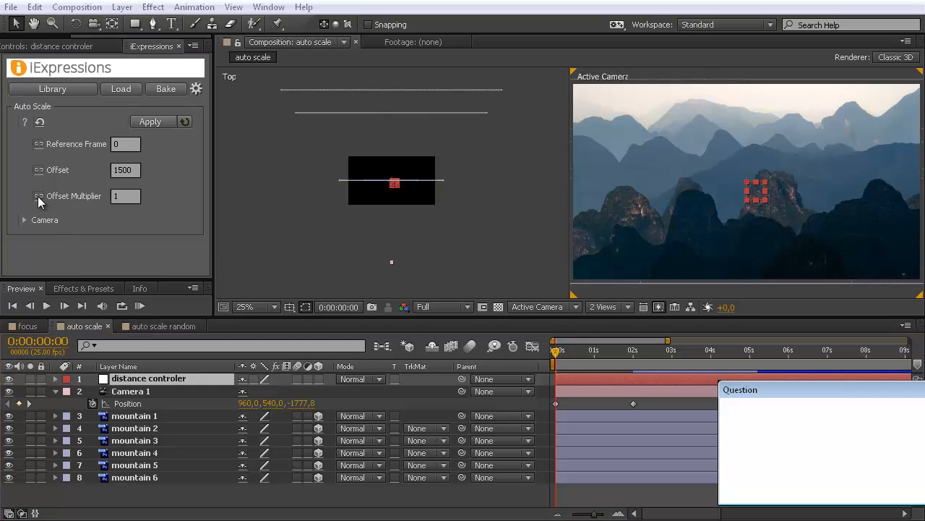
pyautogui.moveTo(879, 396); pyautogui.dragTo(654, 306)
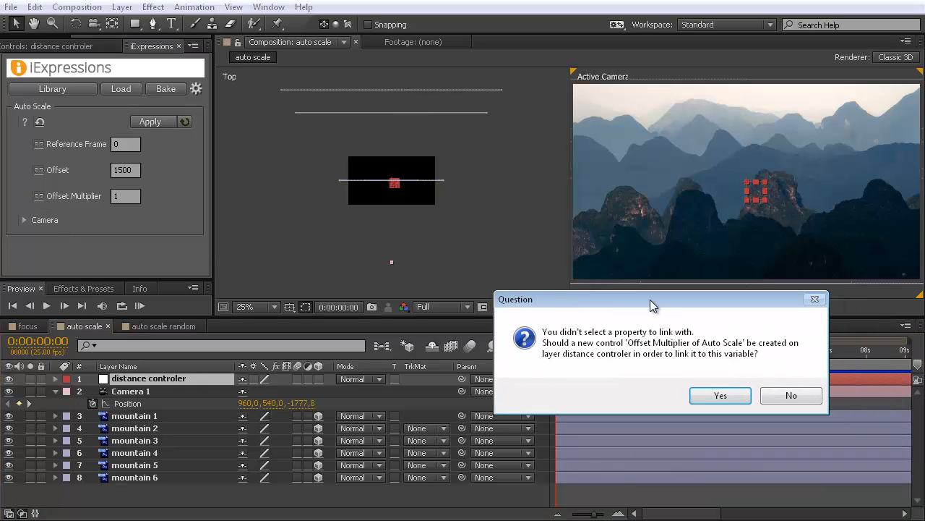
pyautogui.click(720, 396)
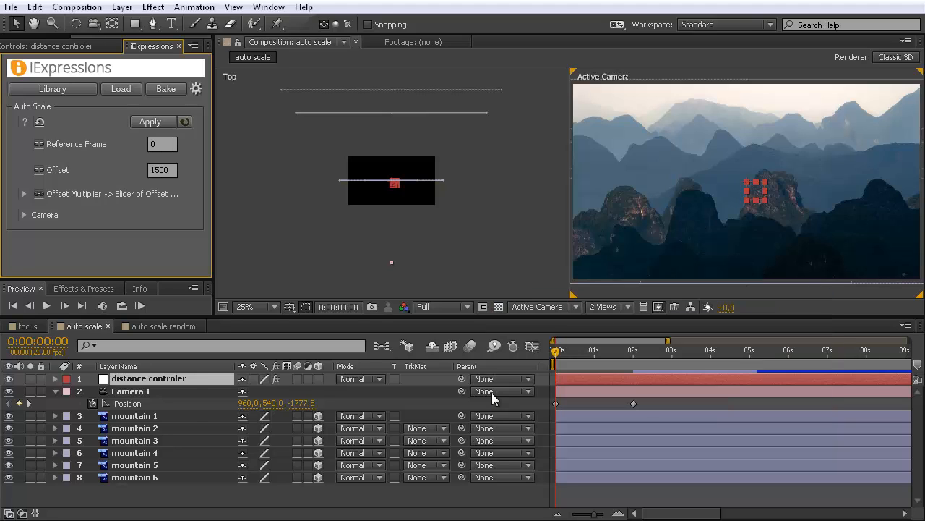
# Reveal the Offset Multiplier of Auto Scale control on the null layer and set its Slider to 1.
pyautogui.click(183, 372)
pyautogui.press('e')
pyautogui.press('e')
pyautogui.press('e')
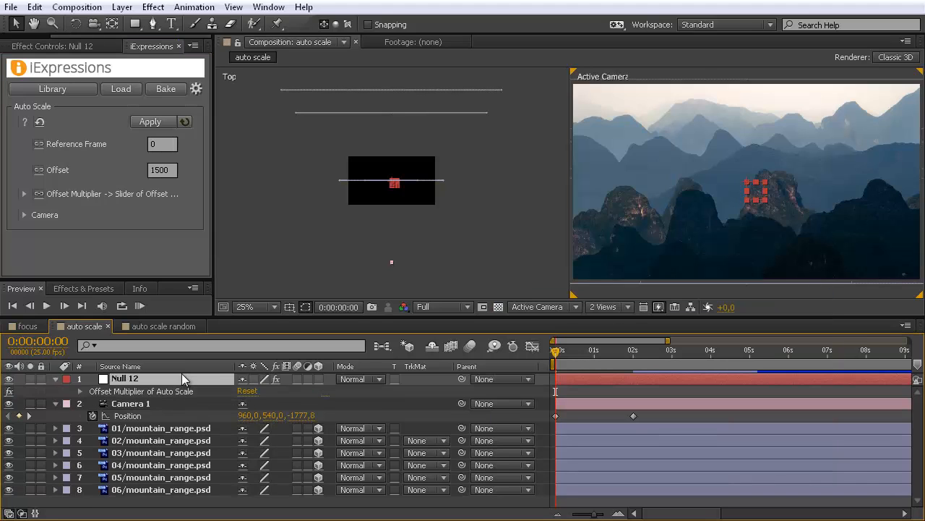
pyautogui.click(150, 391)
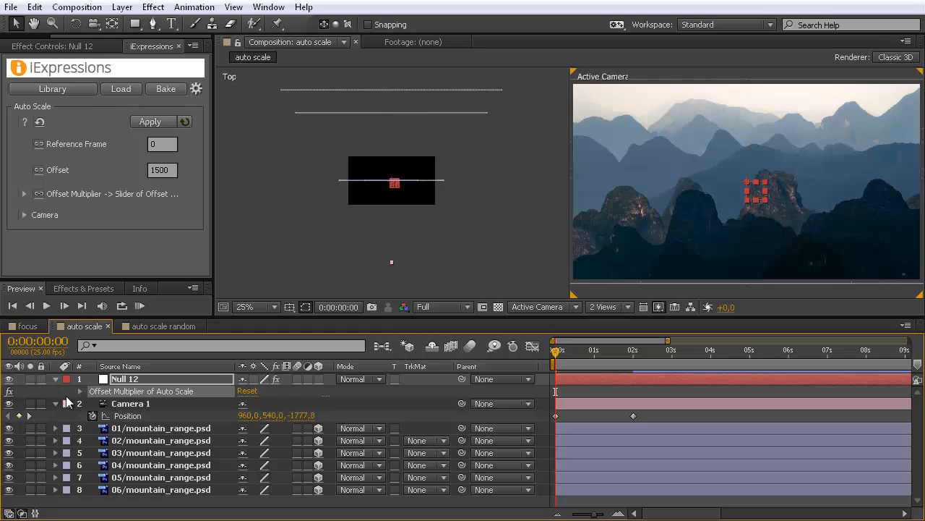
pyautogui.click(79, 389)
pyautogui.click(246, 403)
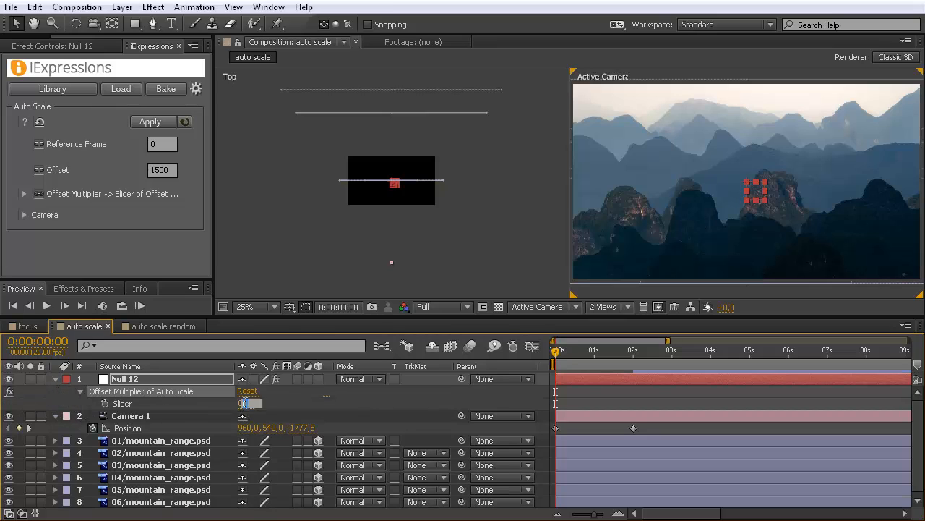
pyautogui.write('1')
pyautogui.click(302, 407)
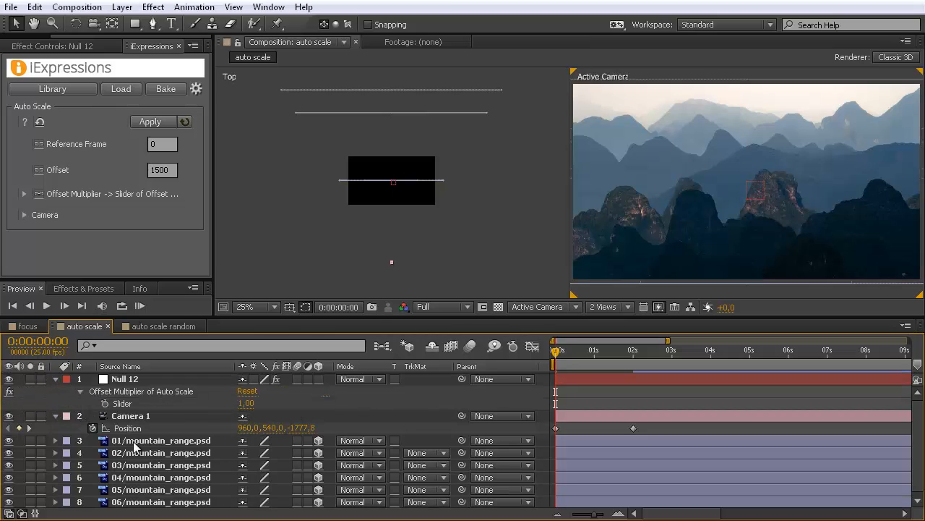
# Apply Auto Scale with an Offset of 2000 to the 06/mountain_range.psd layer.
pyautogui.click(170, 504)
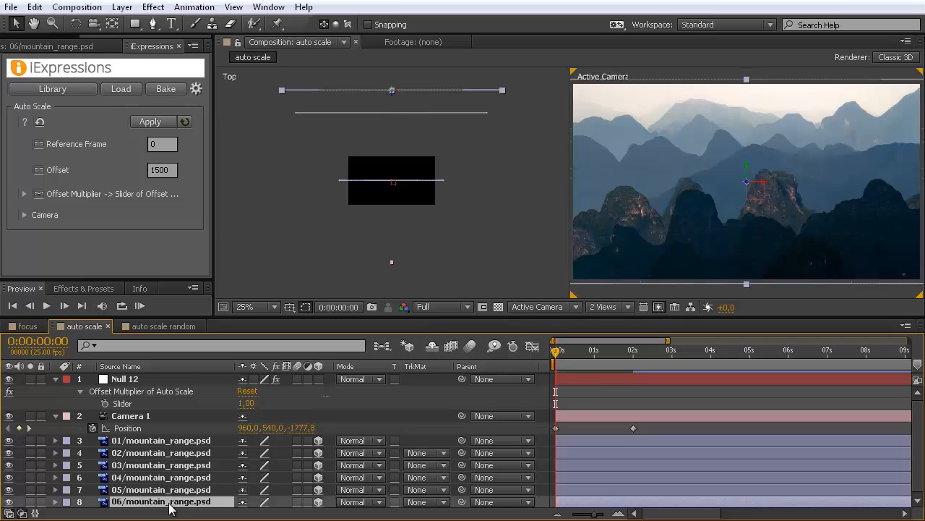
pyautogui.click(153, 170)
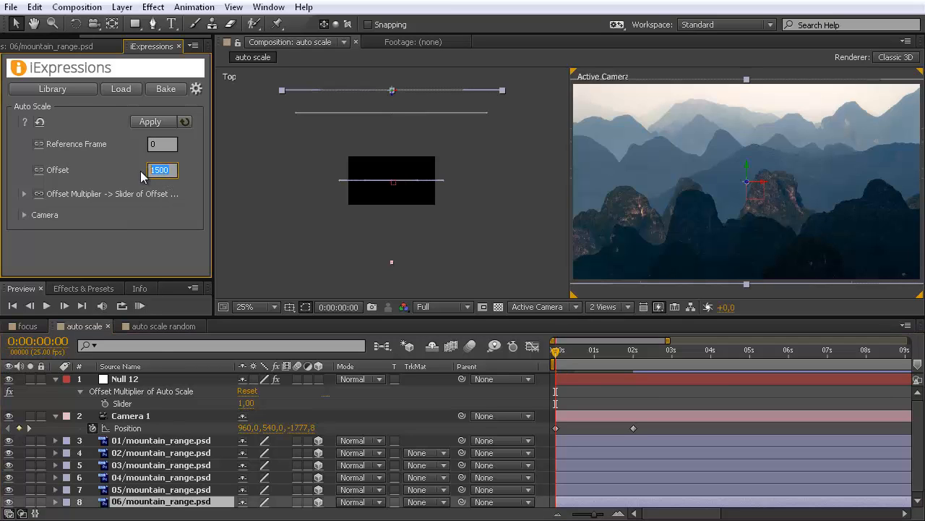
pyautogui.write('2000')
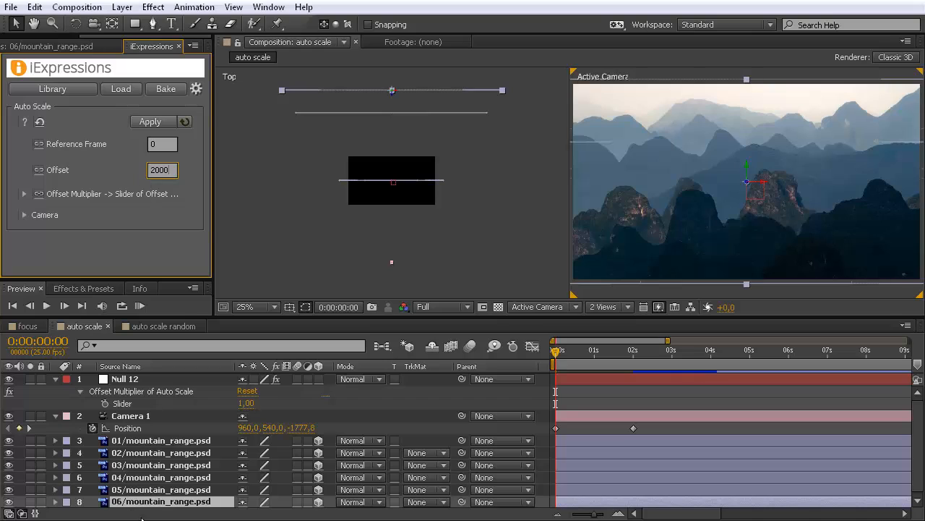
pyautogui.click(157, 504)
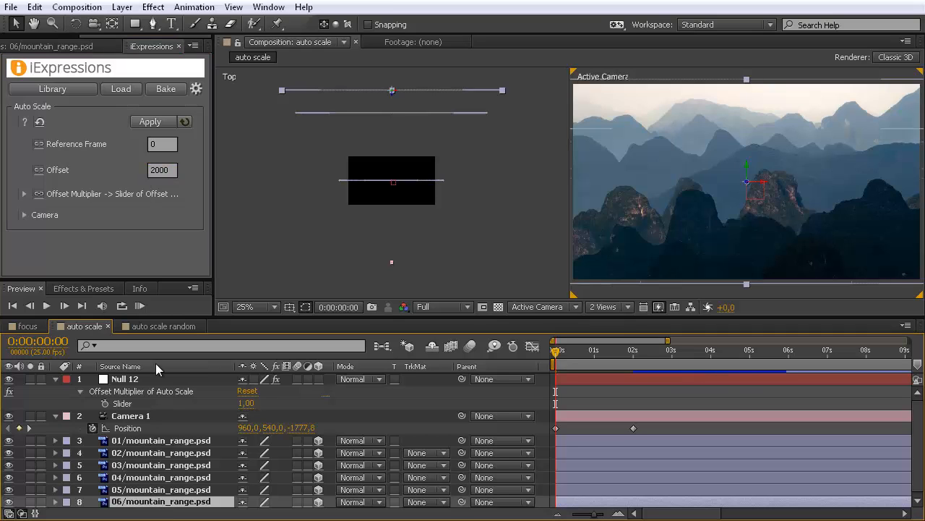
pyautogui.click(166, 124)
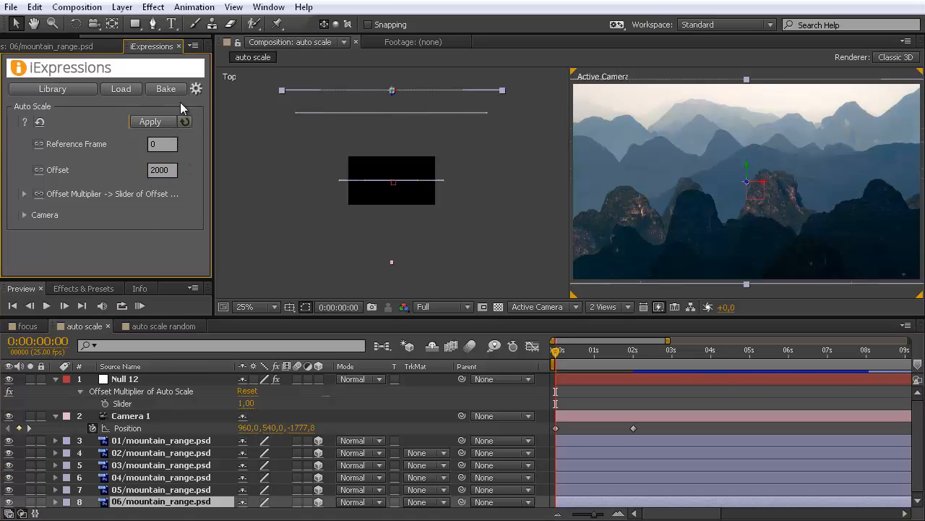
# Apply Auto Scale with an Offset of 1500 to the 05/mountain_range.psd layer.
pyautogui.click(199, 489)
pyautogui.click(167, 170)
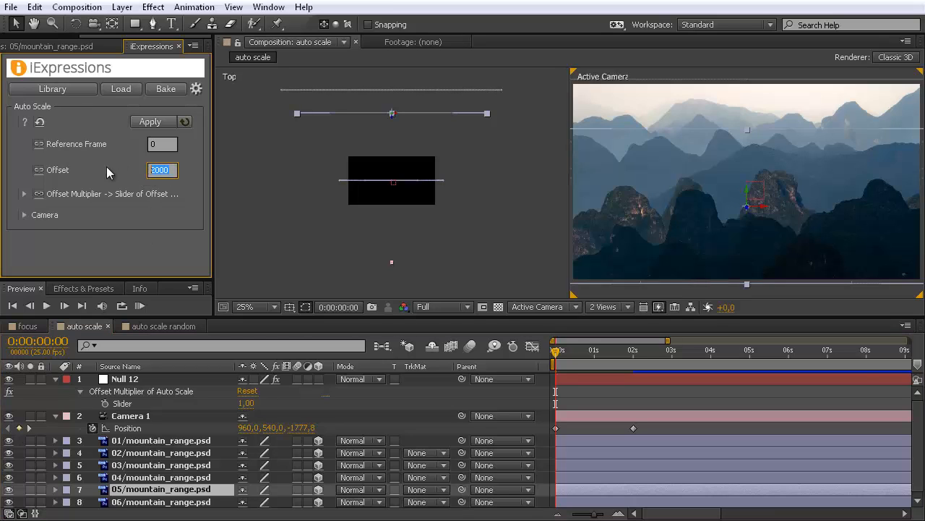
pyautogui.write('15')
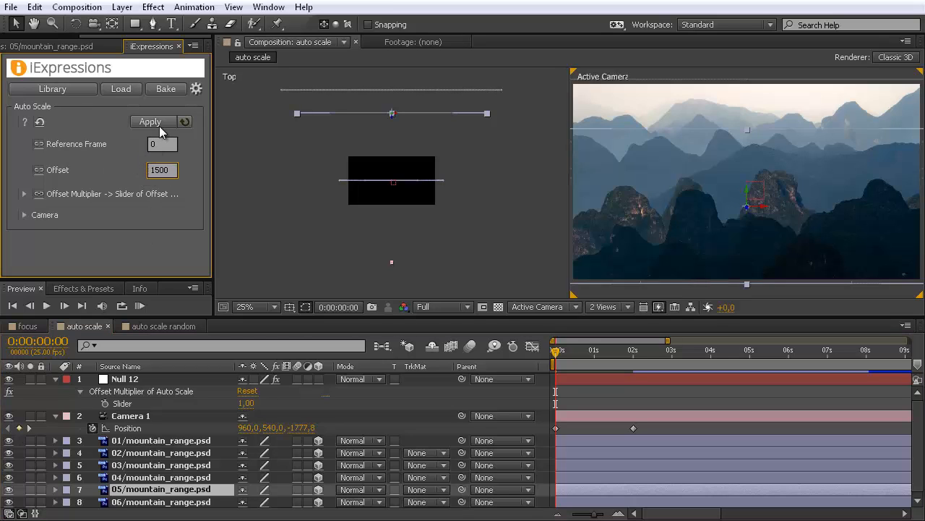
pyautogui.click(159, 126)
# Apply Auto Scale with an Offset of 1000 to the 04/mountain_range.psd layer.
pyautogui.click(166, 480)
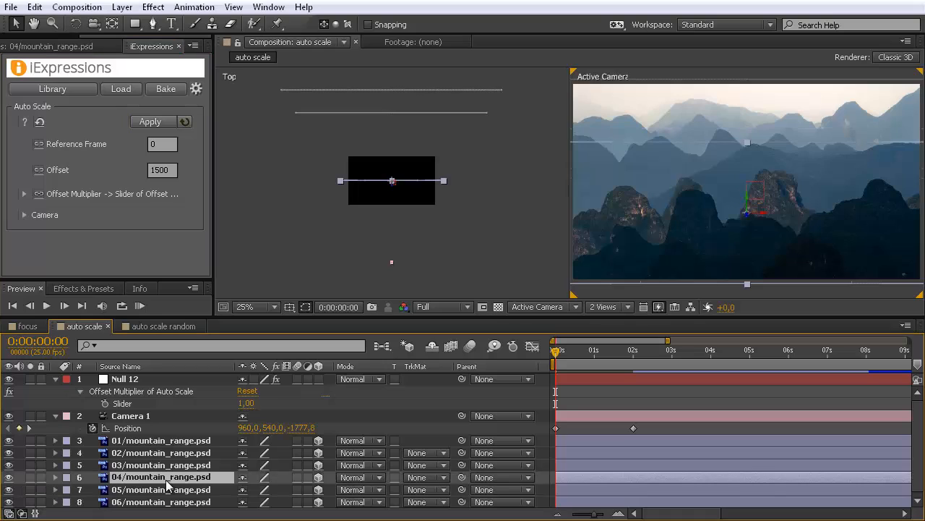
pyautogui.click(168, 172)
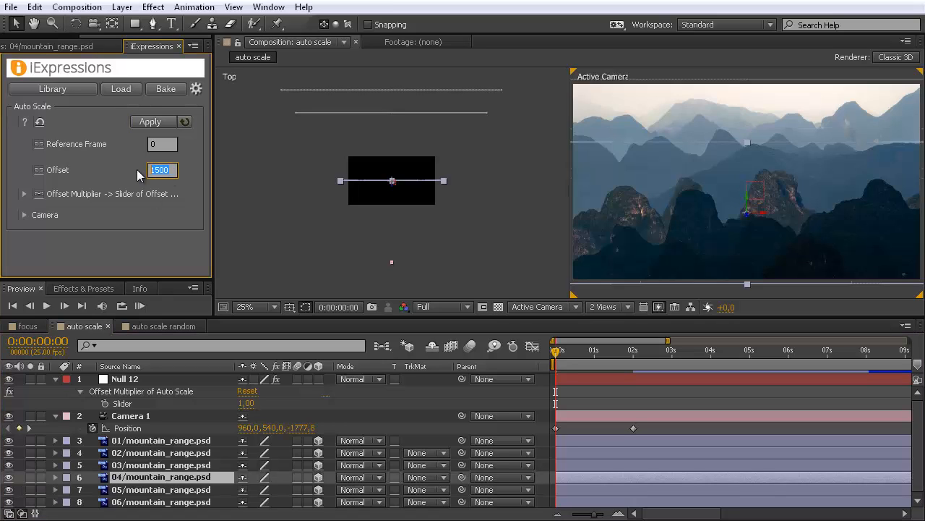
pyautogui.write('1000')
pyautogui.click(149, 121)
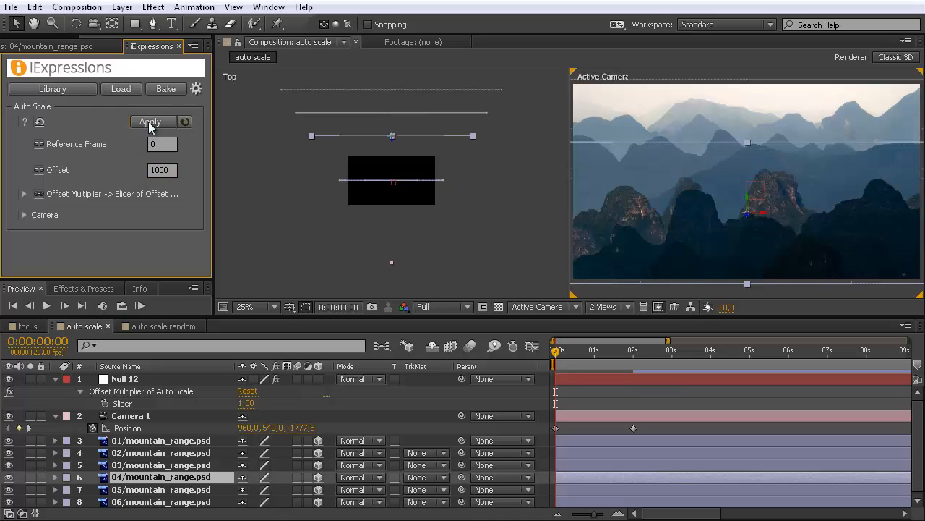
# Apply Auto Scale with an Offset of 500 to the 03/mountain_range.psd layer.
pyautogui.click(141, 465)
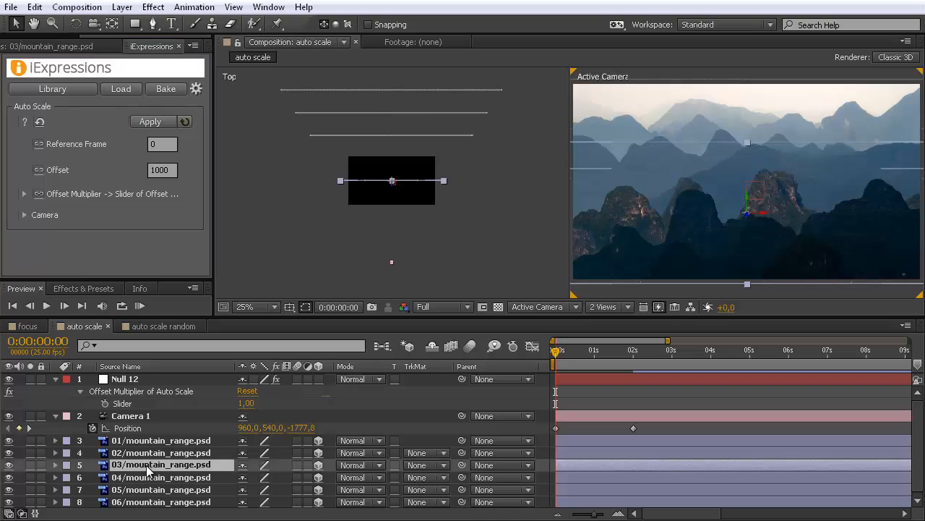
pyautogui.click(116, 169)
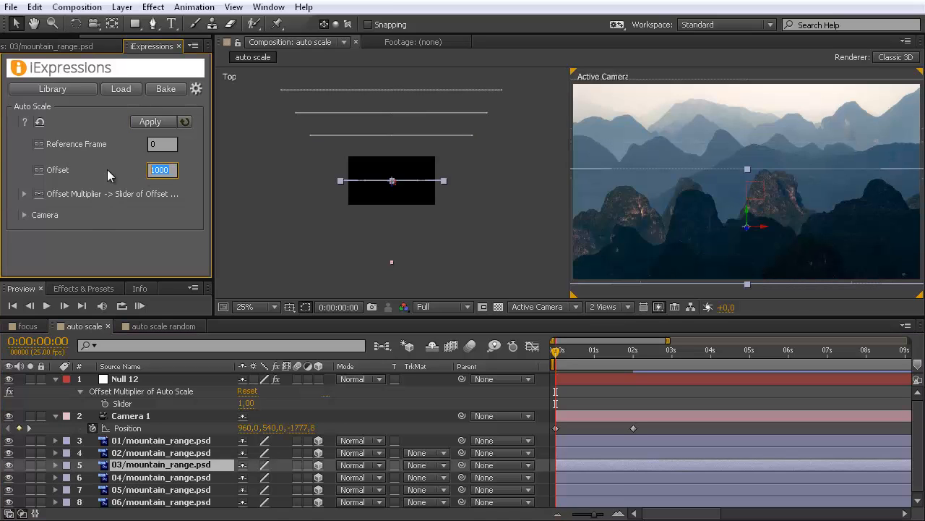
pyautogui.write('500')
pyautogui.click(150, 121)
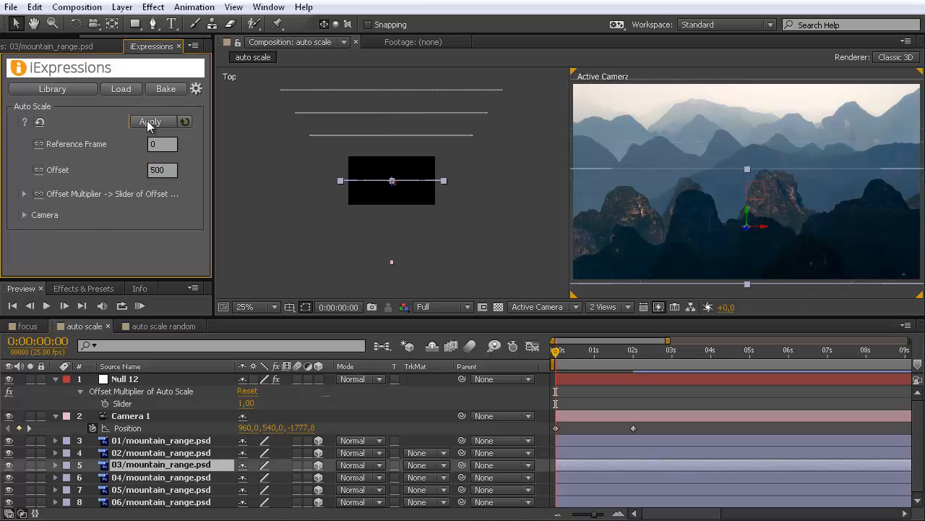
# Apply Auto Scale with an Offset of -500 to the 01/mountain_range.psd layer.
pyautogui.click(190, 454)
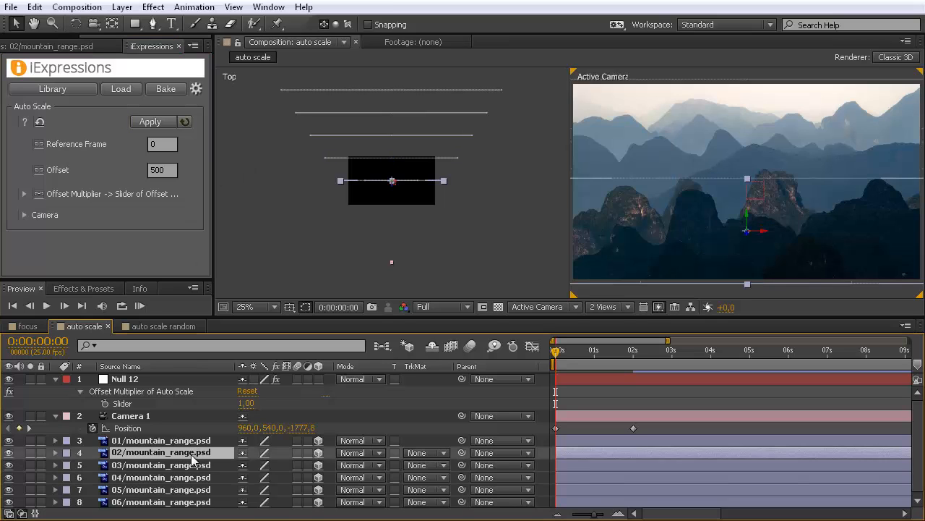
pyautogui.click(191, 439)
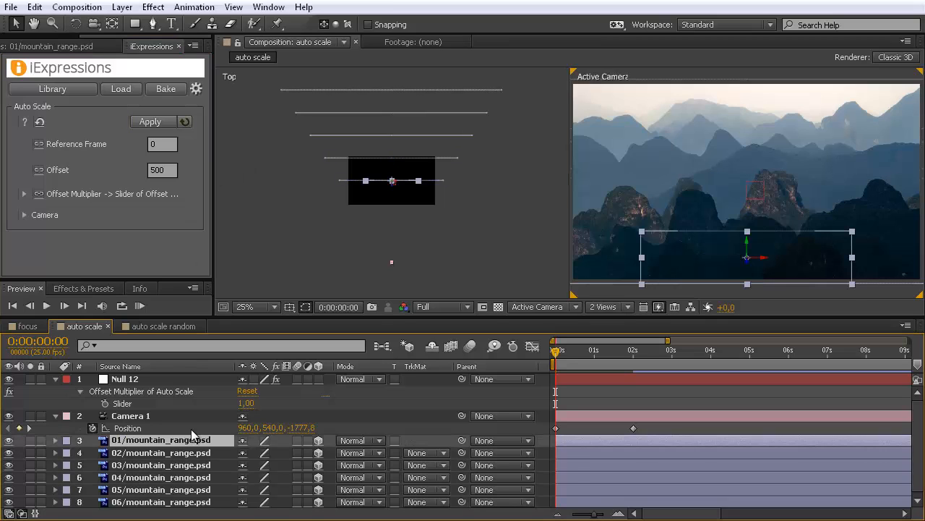
pyautogui.click(162, 170)
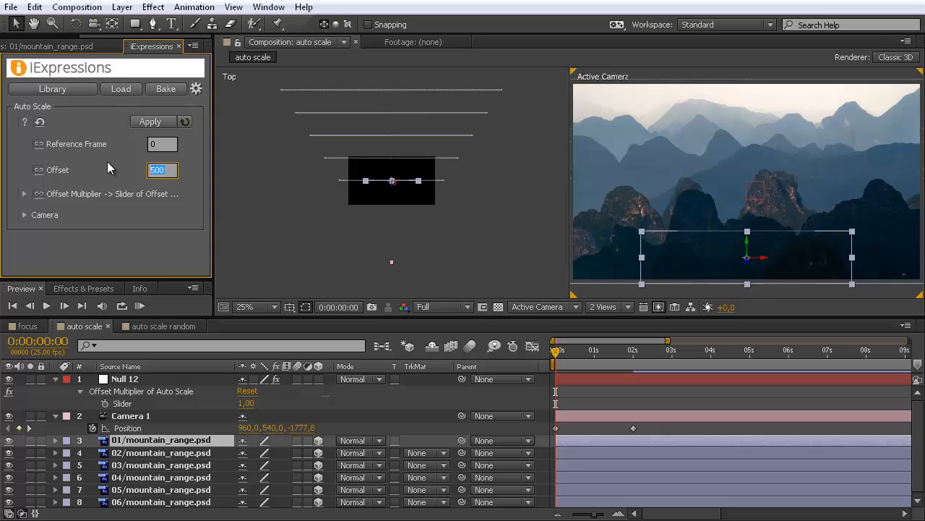
pyautogui.write('-5000')
pyautogui.press('BackSpace')
pyautogui.click(142, 125)
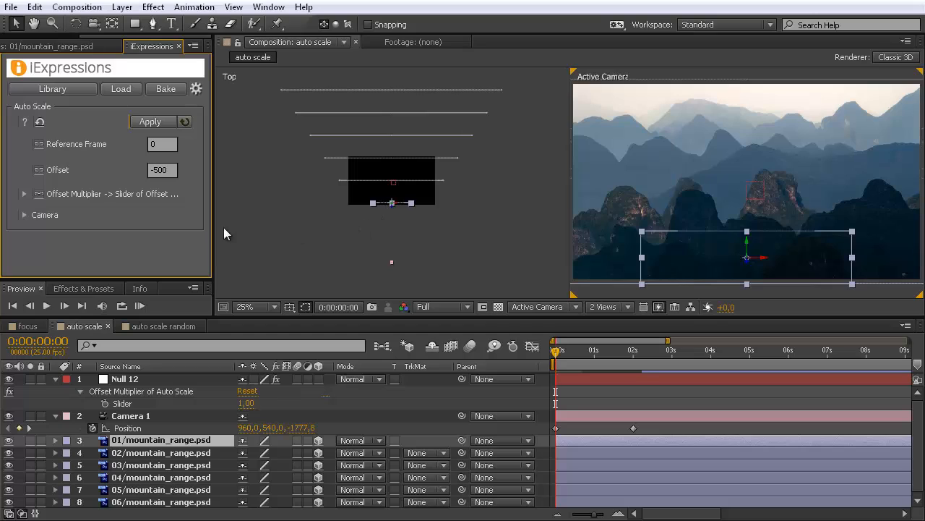
# Try Offset Multiplier Slider values of 15 and 1,5 on the null layer.
pyautogui.click(248, 403)
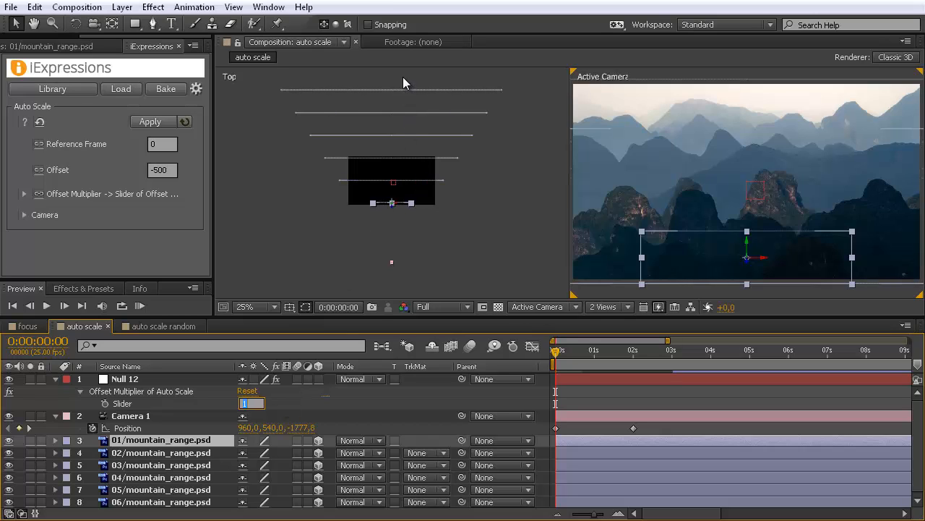
pyautogui.write('1')
pyautogui.press('Return')
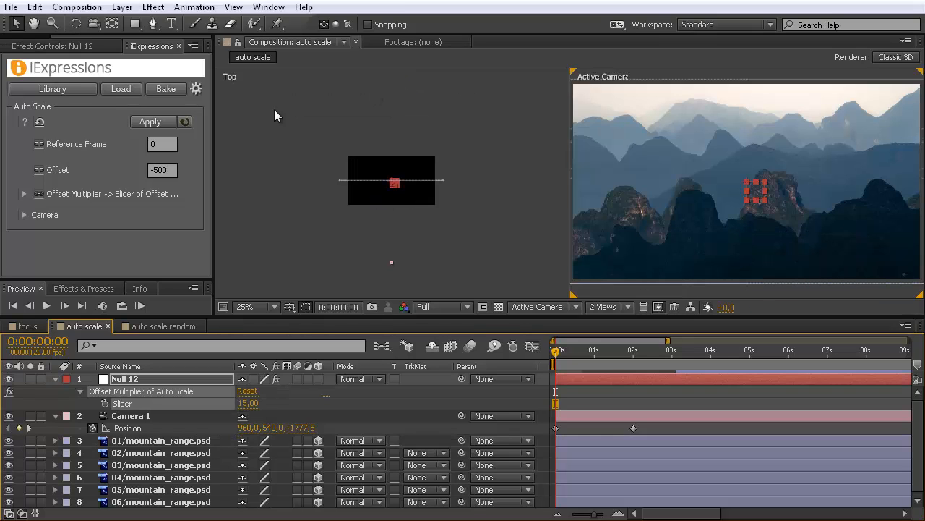
pyautogui.click(246, 404)
pyautogui.write('1,5')
pyautogui.press('Return')
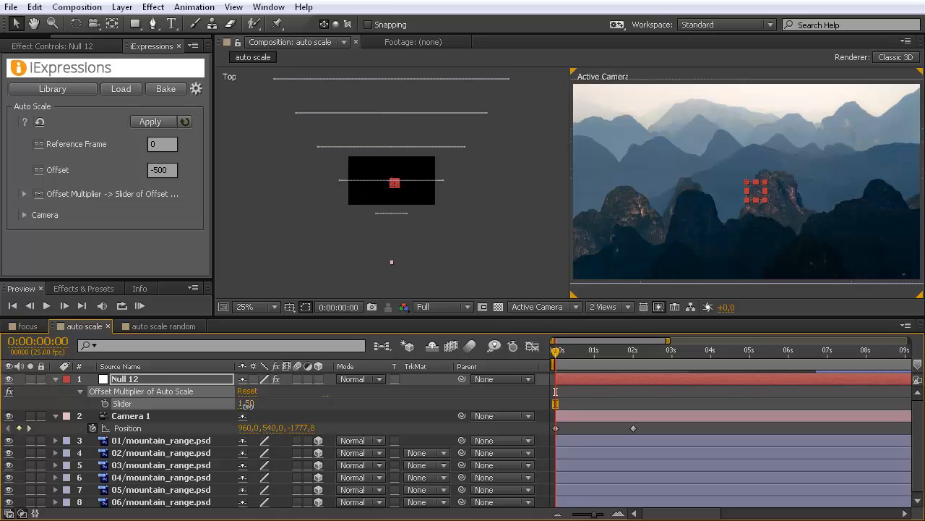
# Scrub the null's Offset Multiplier Slider to -55,5, and set it to 0.
pyautogui.moveTo(246, 405); pyautogui.dragTo(243, 407)
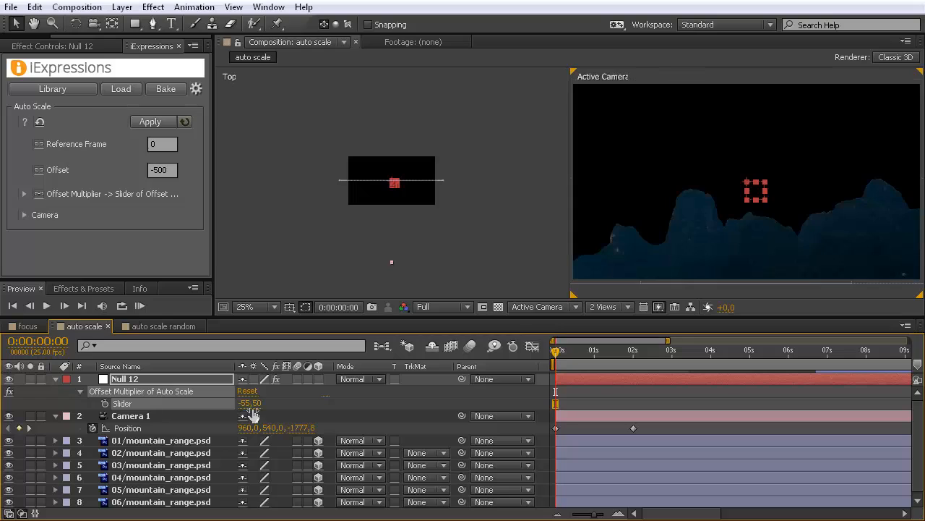
pyautogui.click(249, 404)
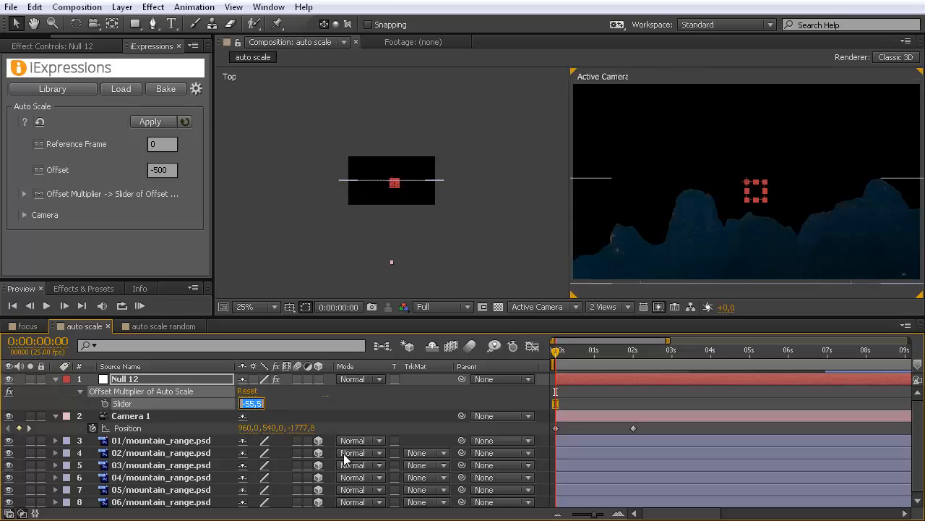
pyautogui.write('0')
pyautogui.press('Return')
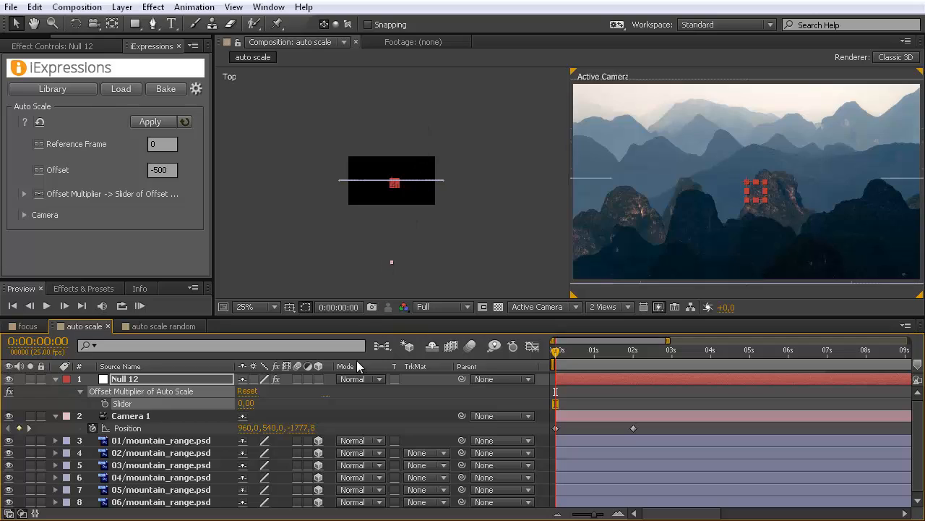
# Keyframe the Offset Multiplier Slider from 0 at 0:00:00:00 to 1 at 0:00:01:01, and scrub back to the start.
pyautogui.click(104, 402)
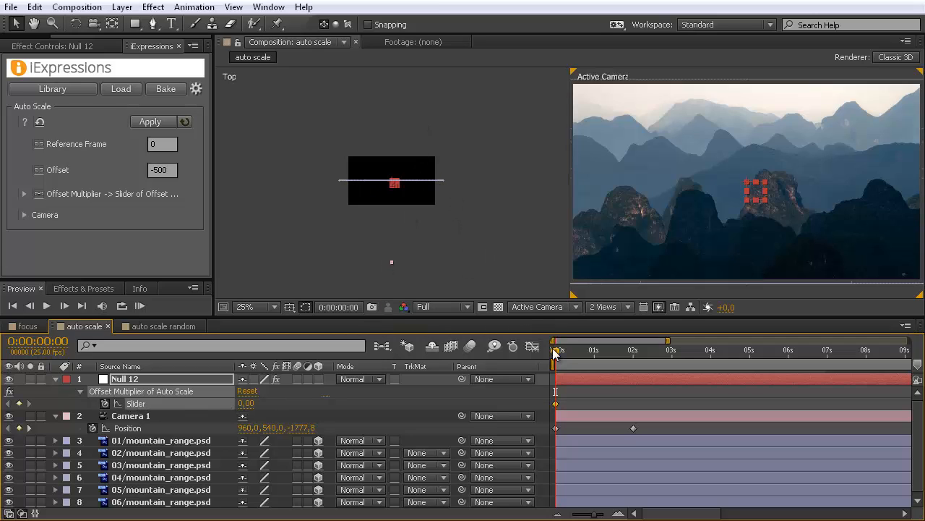
pyautogui.moveTo(556, 350); pyautogui.dragTo(595, 352)
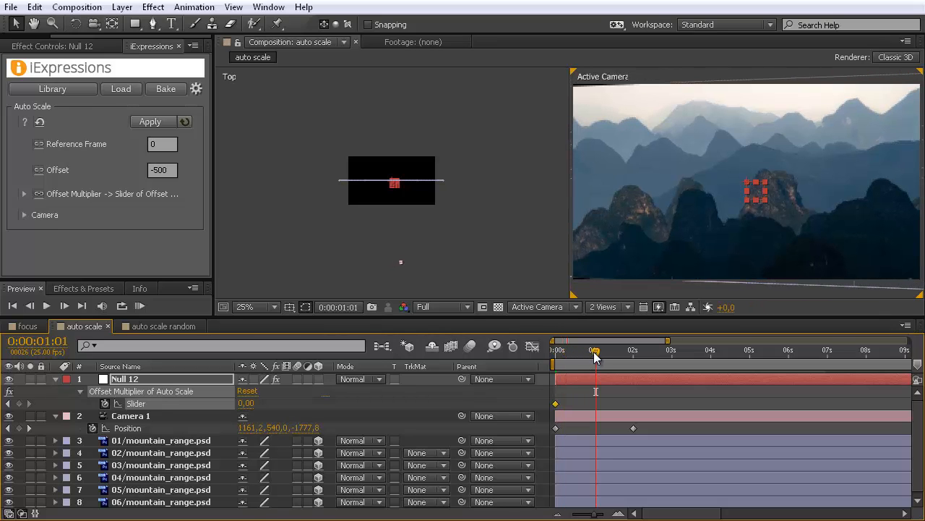
pyautogui.click(247, 403)
pyautogui.write('1')
pyautogui.click(292, 405)
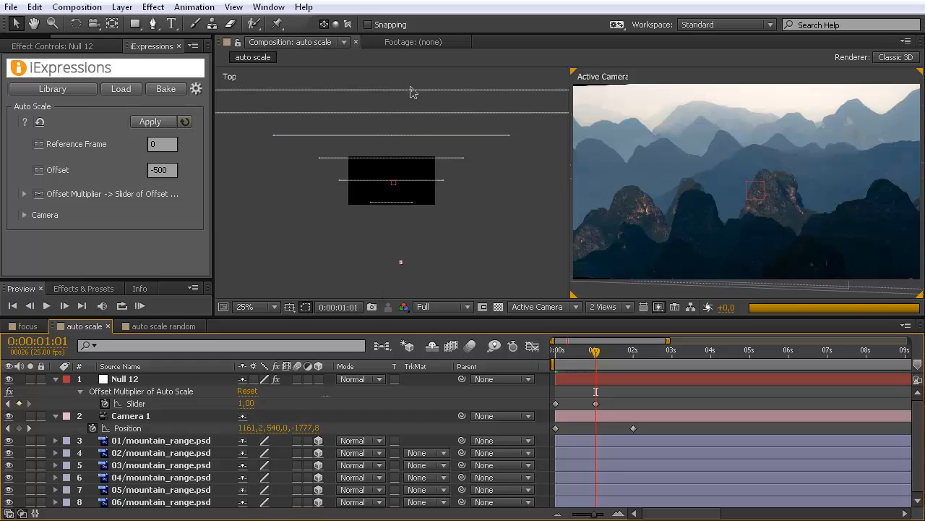
pyautogui.moveTo(594, 363); pyautogui.dragTo(558, 356)
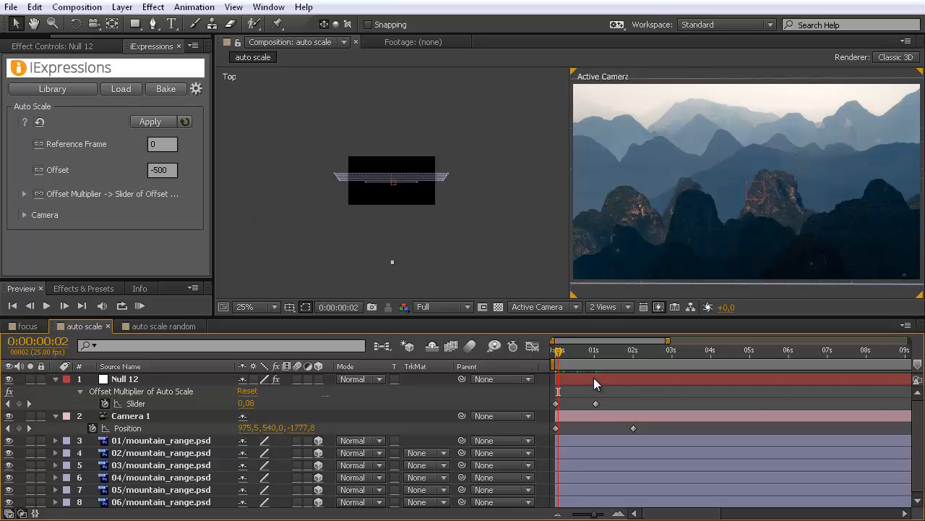
pyautogui.moveTo(561, 356); pyautogui.dragTo(554, 351)
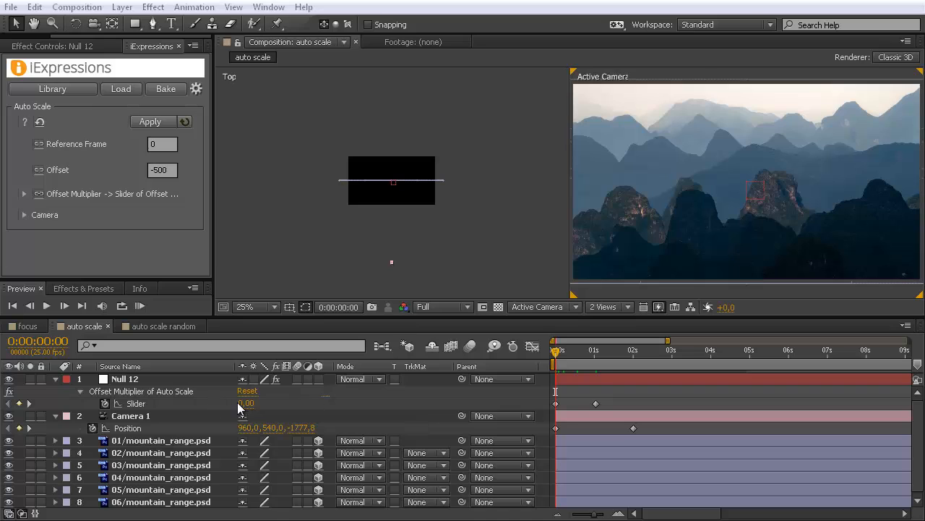
# Remove the Offset Multiplier Slider's keyframes and set its value to 1.
pyautogui.click(105, 403)
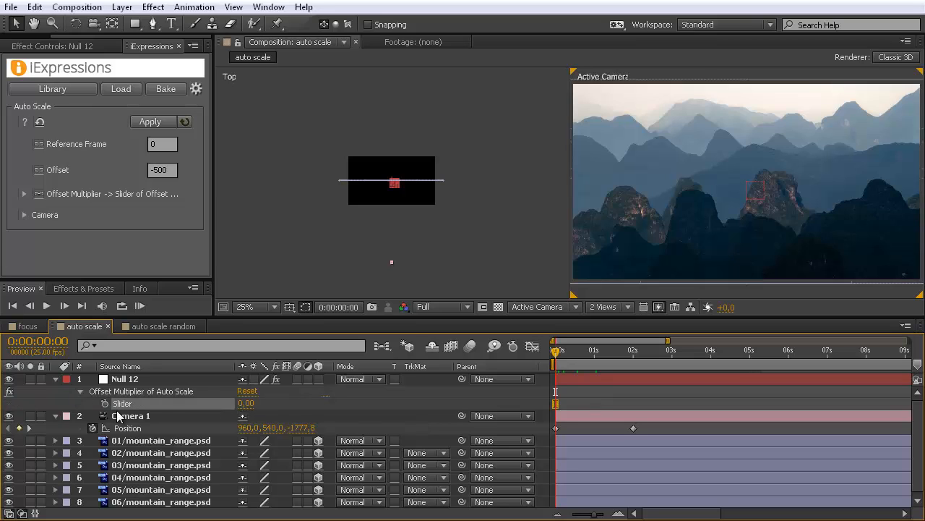
pyautogui.click(246, 405)
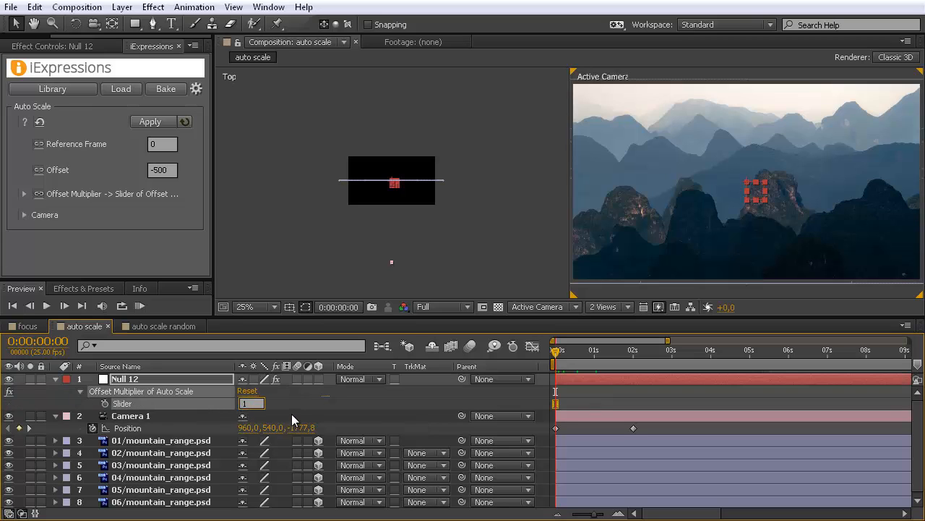
pyautogui.press('Return')
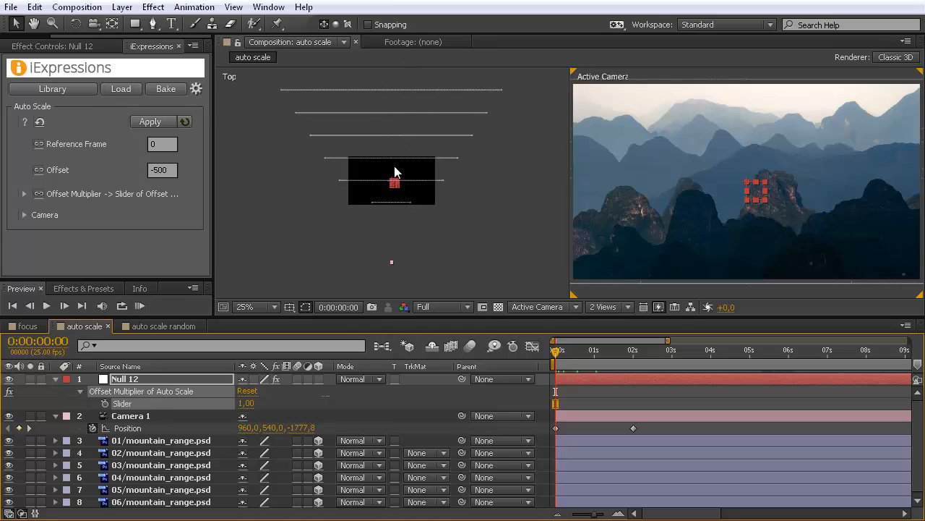
# Reveal the Position and Scale expressions of the six mountain layers and shorten the work area to the very start of the timeline.
pyautogui.click(197, 441)
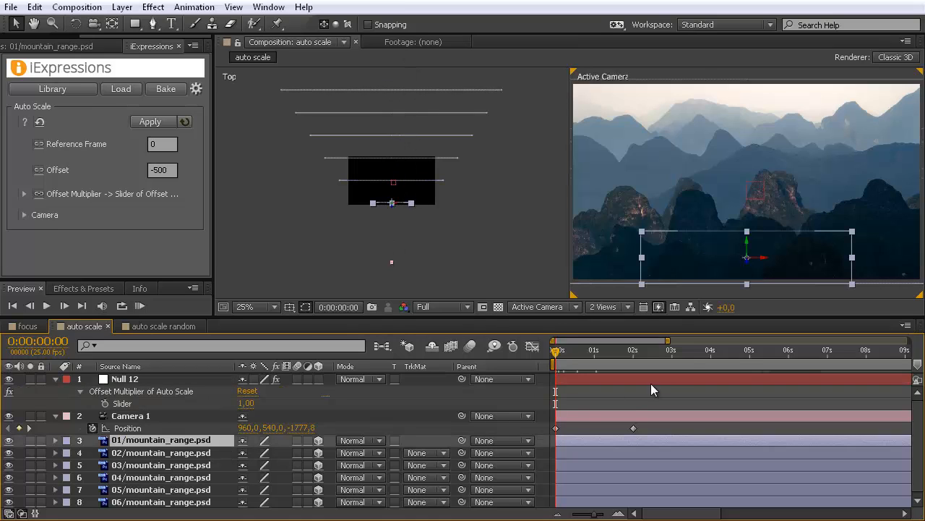
pyautogui.keyDown('shift'); pyautogui.click(192, 502); pyautogui.keyUp('shift')
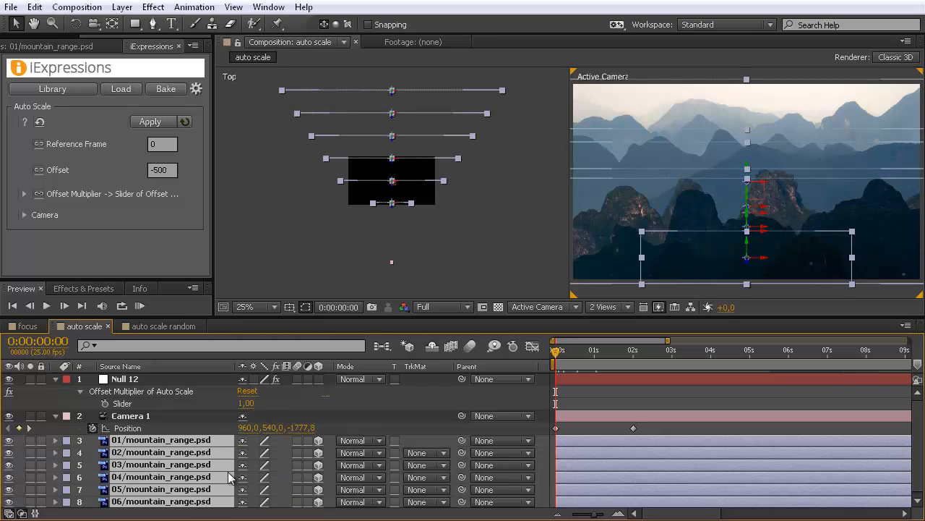
pyautogui.press('e')
pyautogui.press('e')
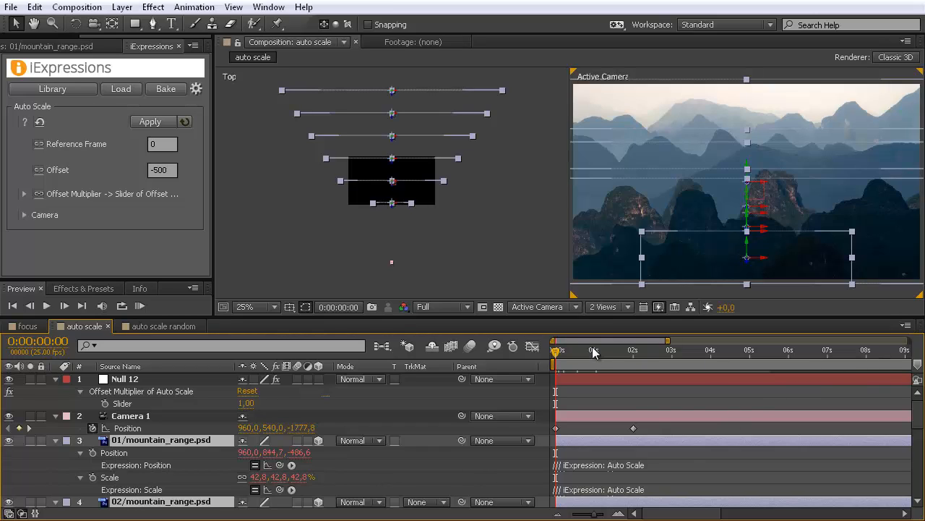
pyautogui.press('n')
pyautogui.moveTo(560, 365); pyautogui.dragTo(540, 367)
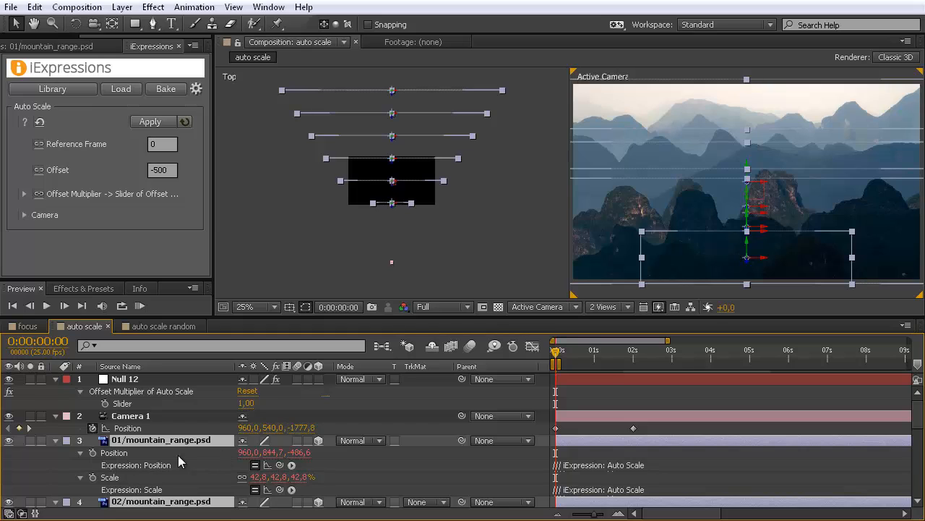
# Bake the Auto Scale expressions on Position and Scale of all six mountain layers into keyframes, dismissing the error messages.
pyautogui.moveTo(54, 451); pyautogui.dragTo(123, 499)
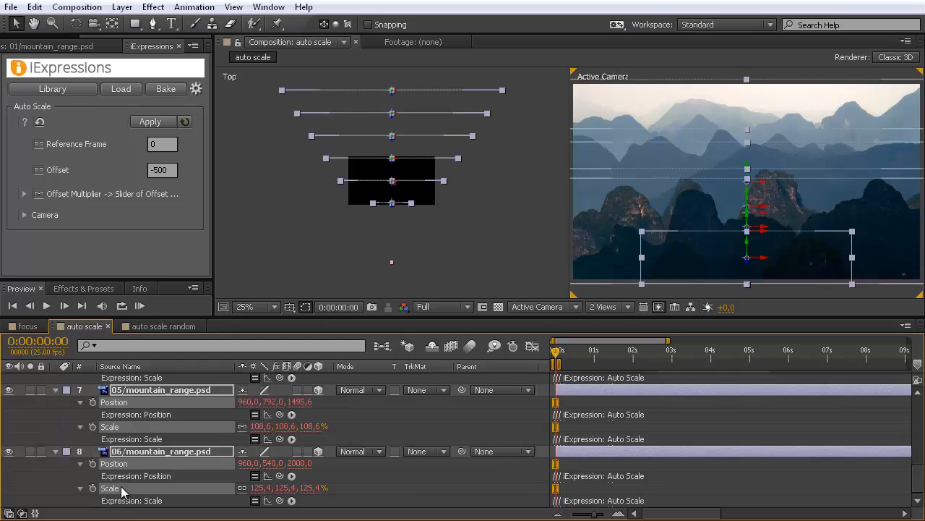
pyautogui.click(166, 89)
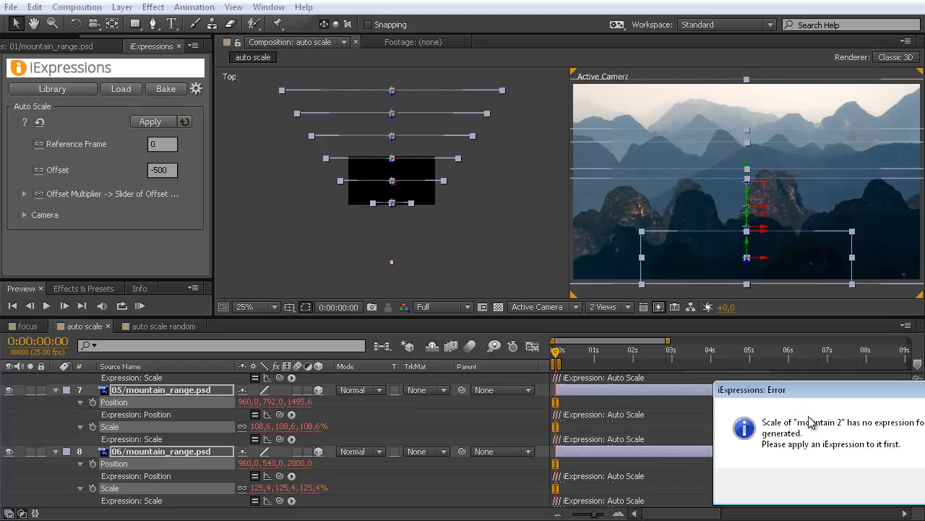
pyautogui.moveTo(791, 380); pyautogui.dragTo(599, 275)
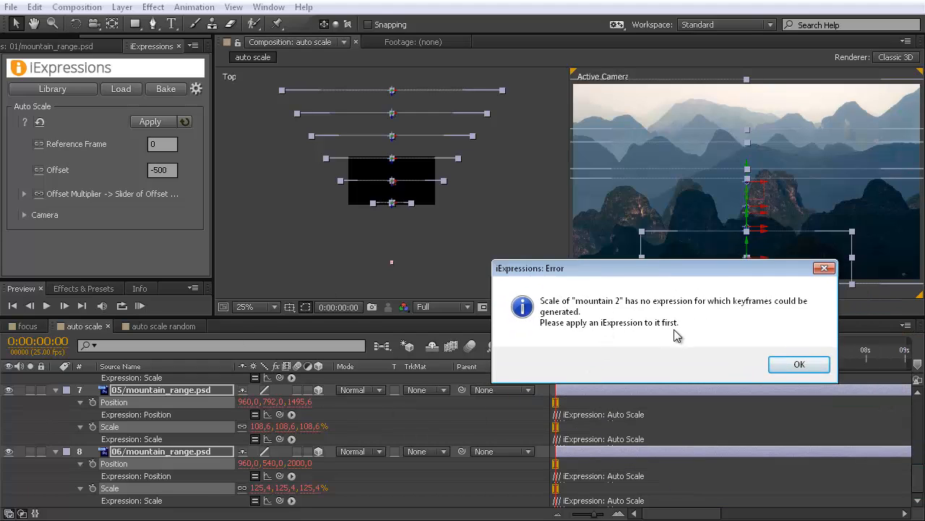
pyautogui.click(799, 365)
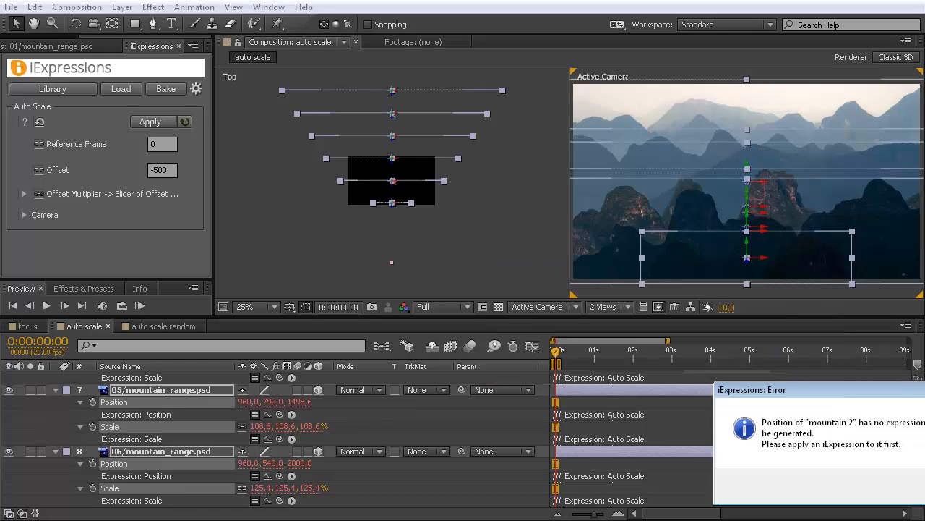
pyautogui.moveTo(790, 378); pyautogui.dragTo(529, 276)
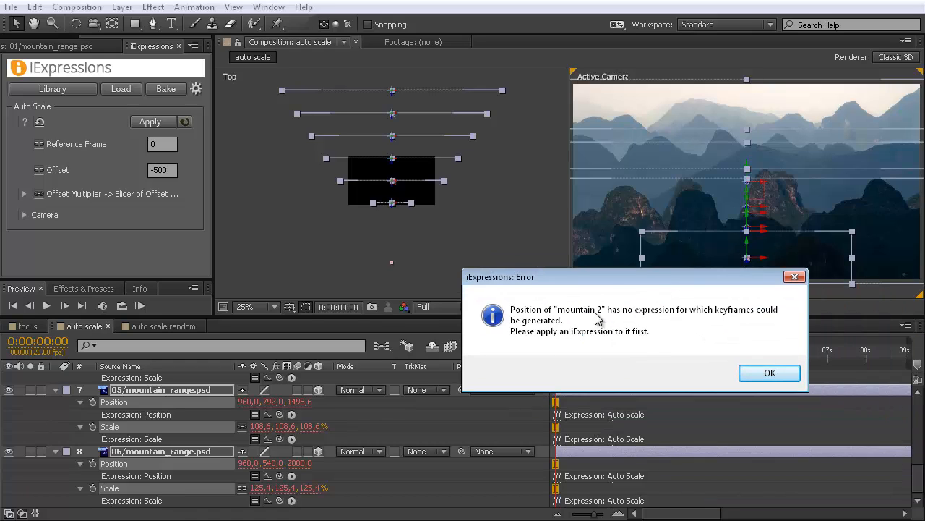
pyautogui.click(783, 379)
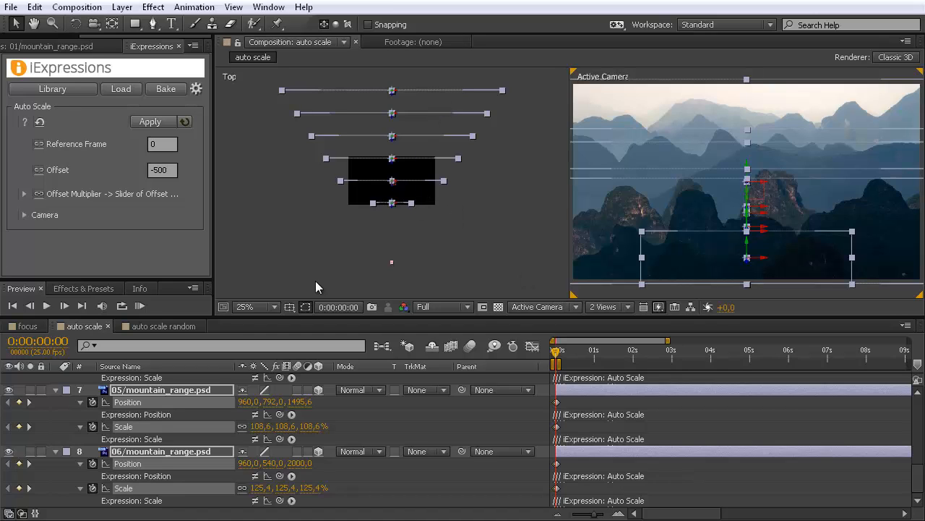
# Remove the baked Position and Scale keyframes from the mountain layers, scrub to check the result, and collapse the layers' properties.
pyautogui.click(92, 403)
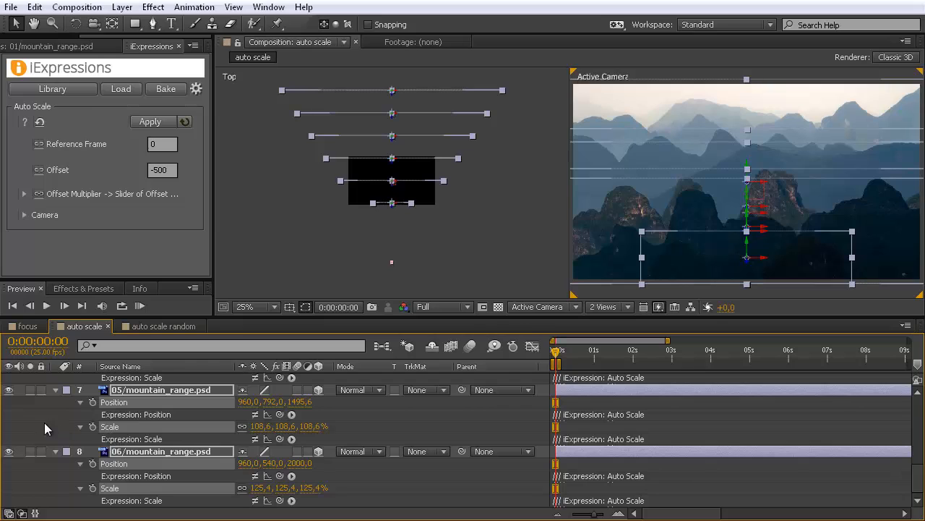
pyautogui.moveTo(553, 351); pyautogui.dragTo(748, 362)
pyautogui.press('Home')
pyautogui.moveTo(917, 483); pyautogui.dragTo(917, 414)
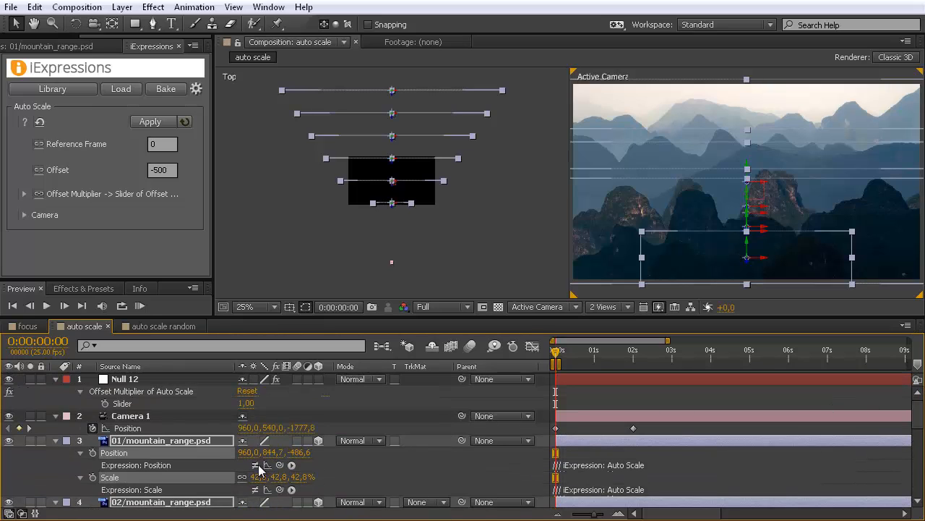
pyautogui.press('u')
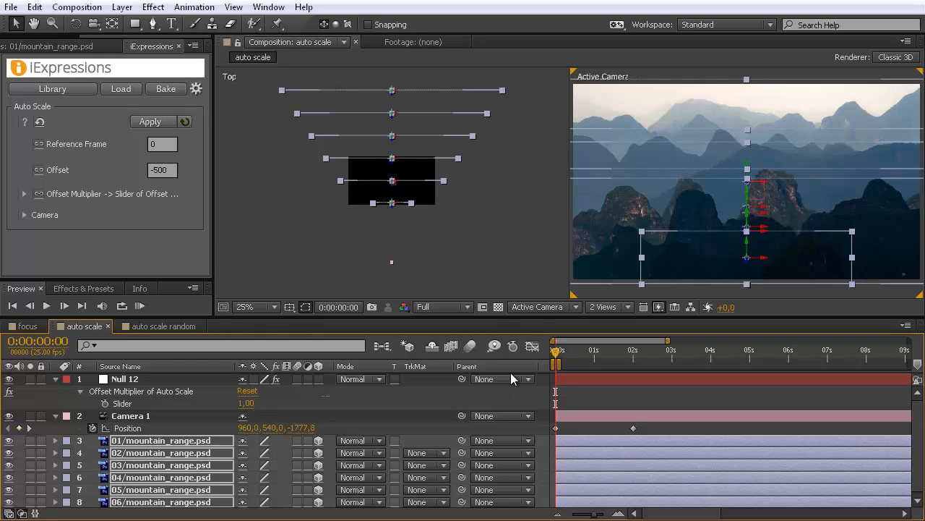
# Increase Camera 1's X position to 1770,0 at the 0:00:02:00 keyframe.
pyautogui.moveTo(555, 351); pyautogui.dragTo(617, 353)
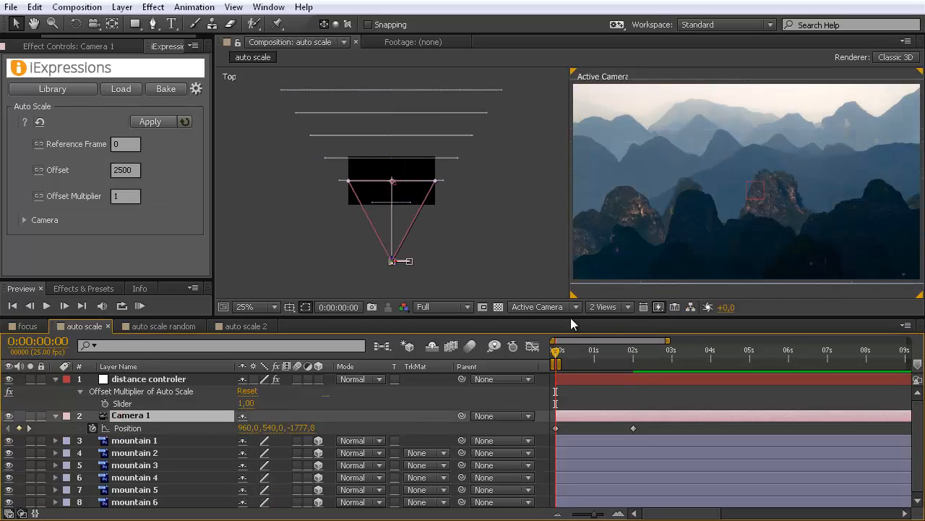
pyautogui.moveTo(557, 352); pyautogui.dragTo(631, 354)
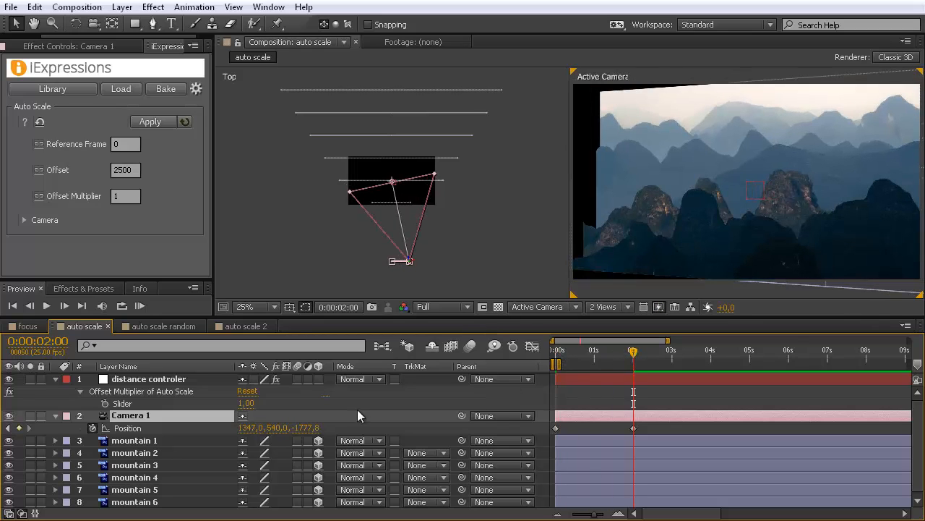
pyautogui.moveTo(246, 428); pyautogui.dragTo(552, 428)
# Keyframe Camera 1's Point of Interest at 0:00:00:00 and 0:00:02:00, moving its X value to 2880,0 at two seconds.
pyautogui.click(142, 413)
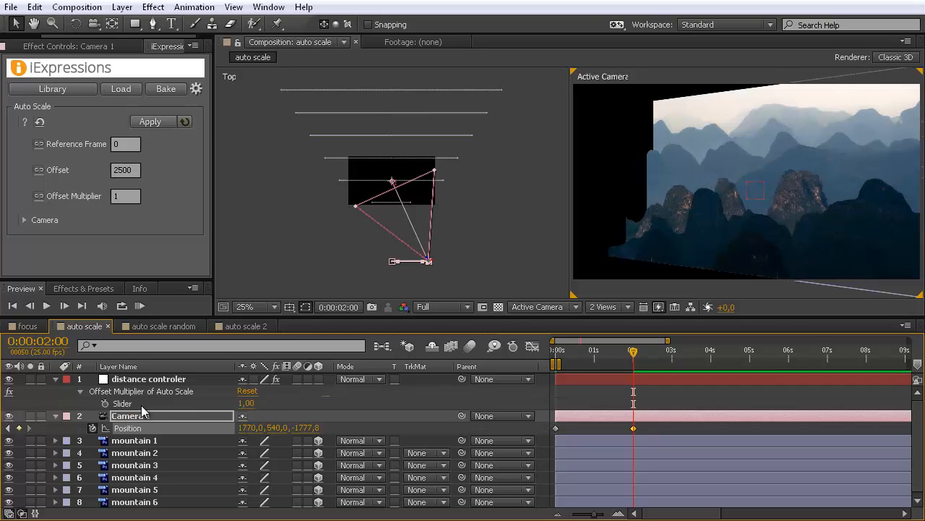
pyautogui.click(143, 418)
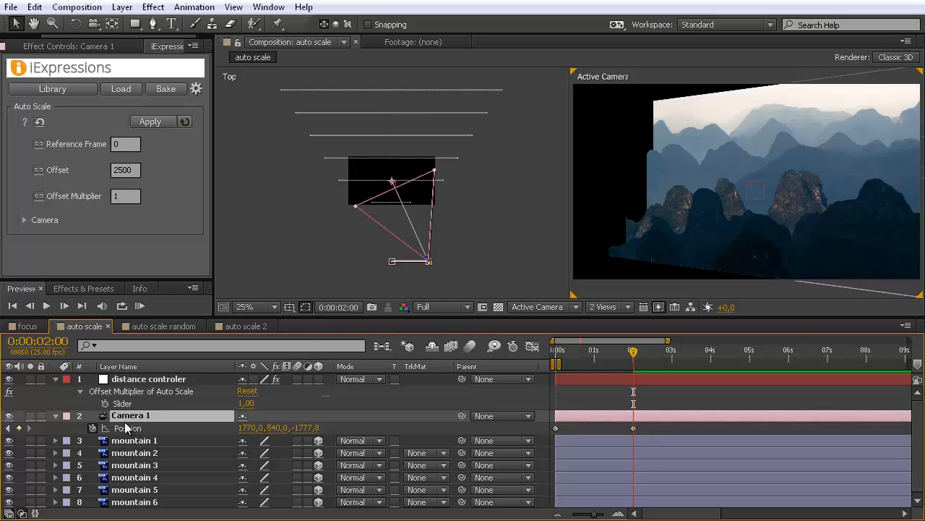
pyautogui.press('a')
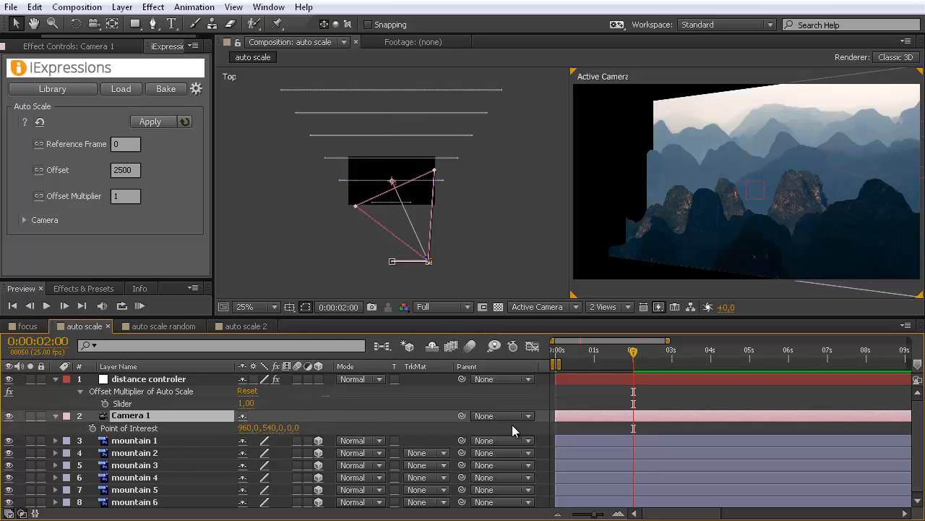
pyautogui.click(92, 428)
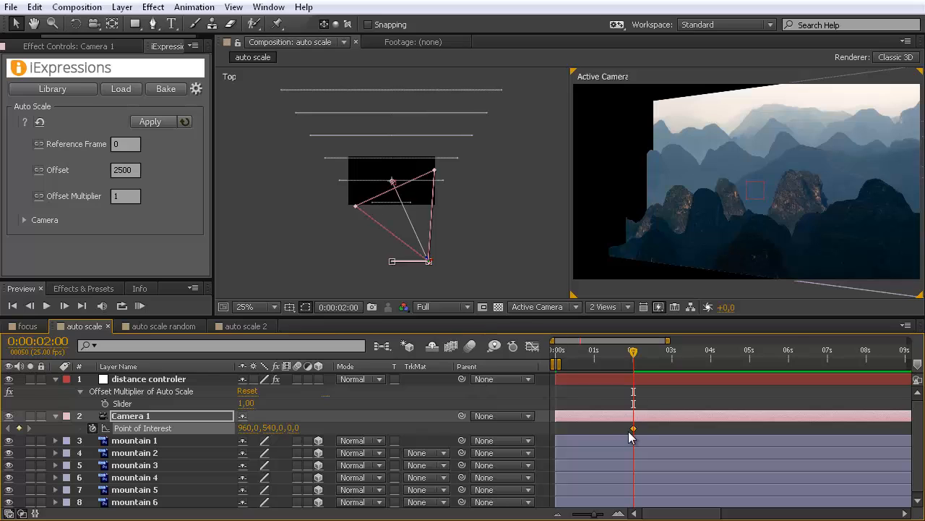
pyautogui.moveTo(546, 424); pyautogui.dragTo(554, 425)
pyautogui.moveTo(394, 184); pyautogui.dragTo(479, 186)
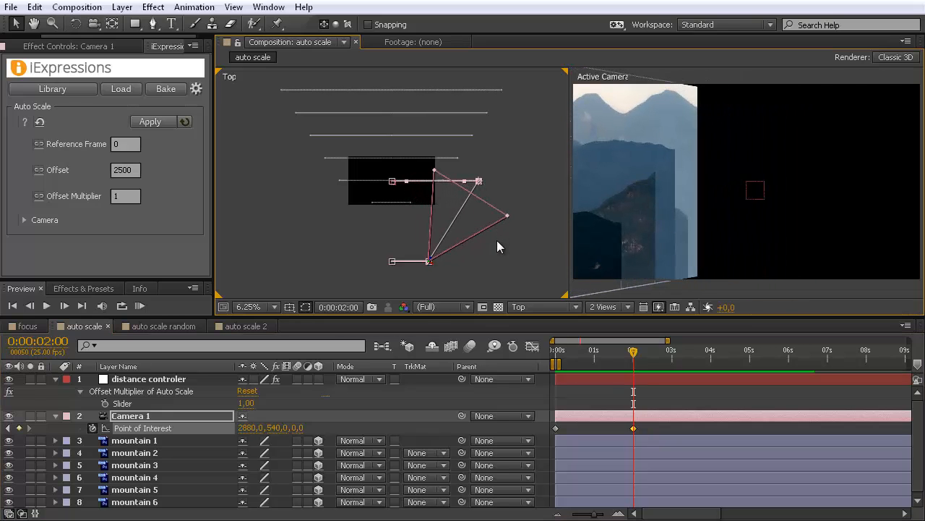
pyautogui.moveTo(638, 352)
pyautogui.mouseDown()
pyautogui.moveTo(568, 360)
pyautogui.moveTo(653, 361)
pyautogui.moveTo(568, 365)
pyautogui.moveTo(636, 360)
pyautogui.mouseUp()
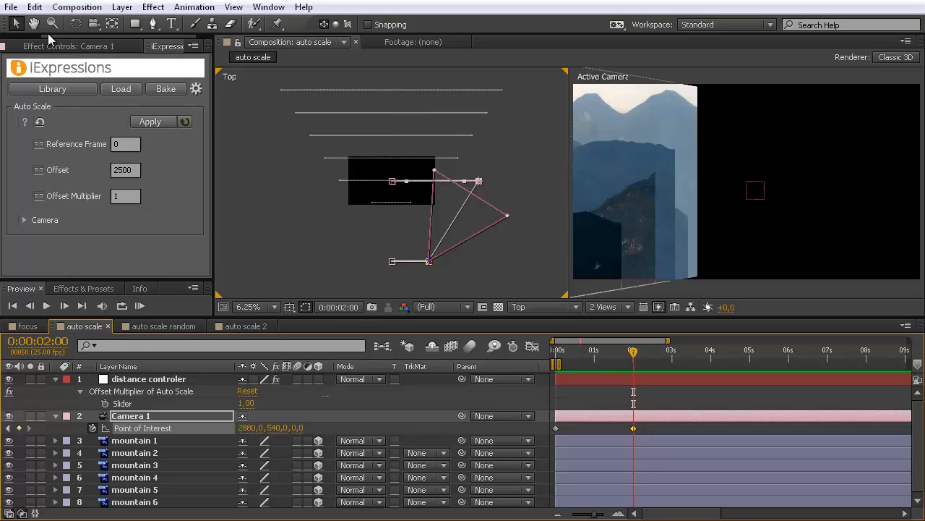
# Copy the mountain 6 and mountain 5 layers from the auto scale 2 composition into auto scale, above Camera 1.
pyautogui.moveTo(62, 36); pyautogui.dragTo(8, 35)
pyautogui.click(27, 46)
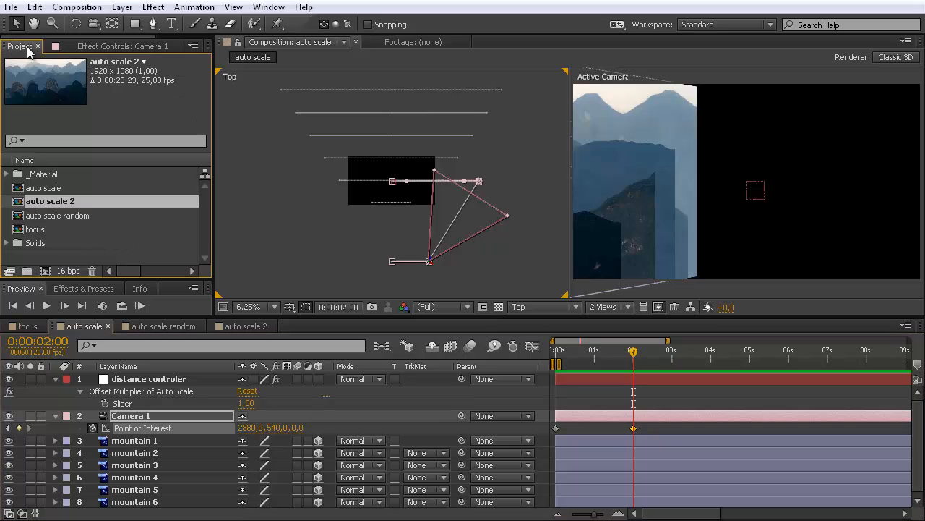
pyautogui.doubleClick(57, 202)
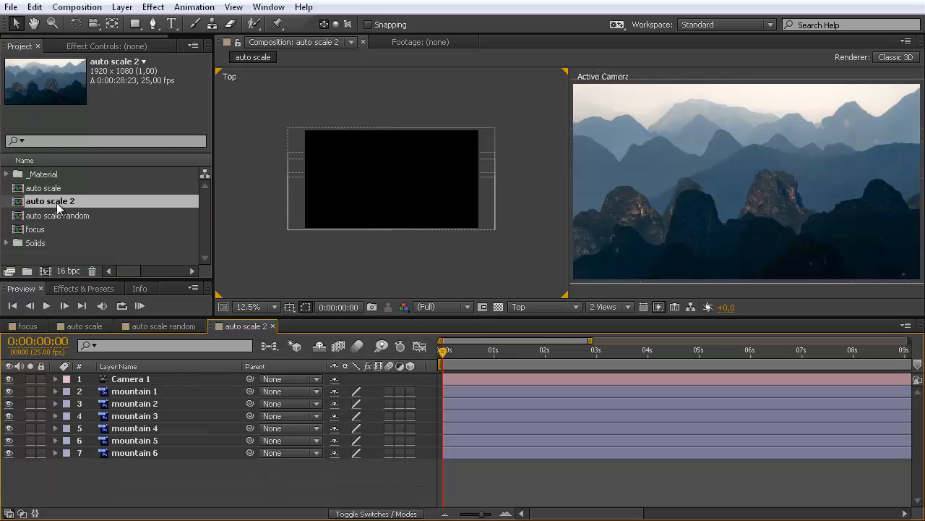
pyautogui.click(146, 391)
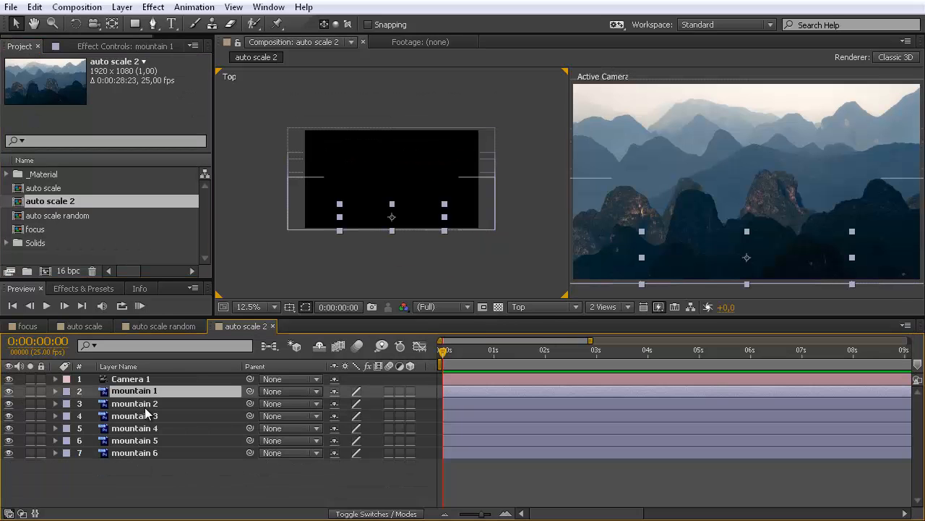
pyautogui.keyDown('ctrl'); pyautogui.click(146, 403); pyautogui.keyUp('ctrl')
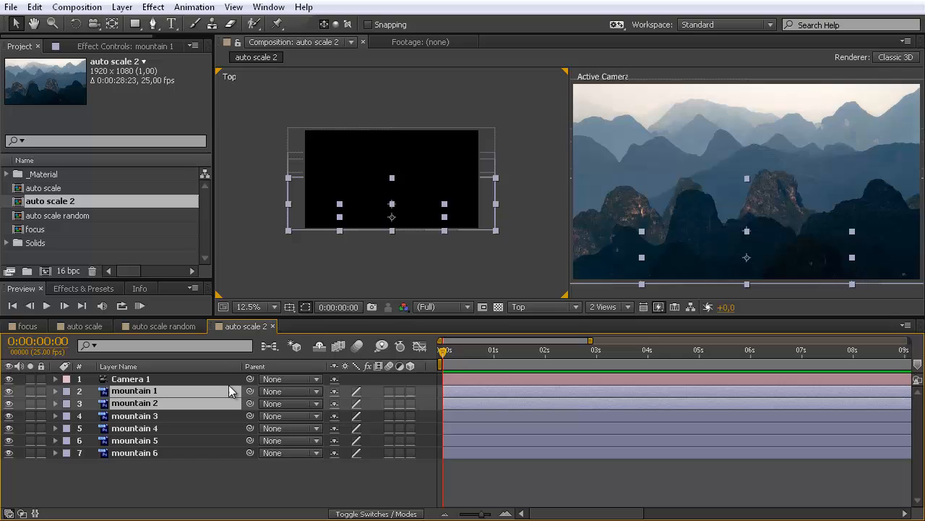
pyautogui.click(143, 451)
pyautogui.keyDown('ctrl'); pyautogui.click(141, 441); pyautogui.keyUp('ctrl')
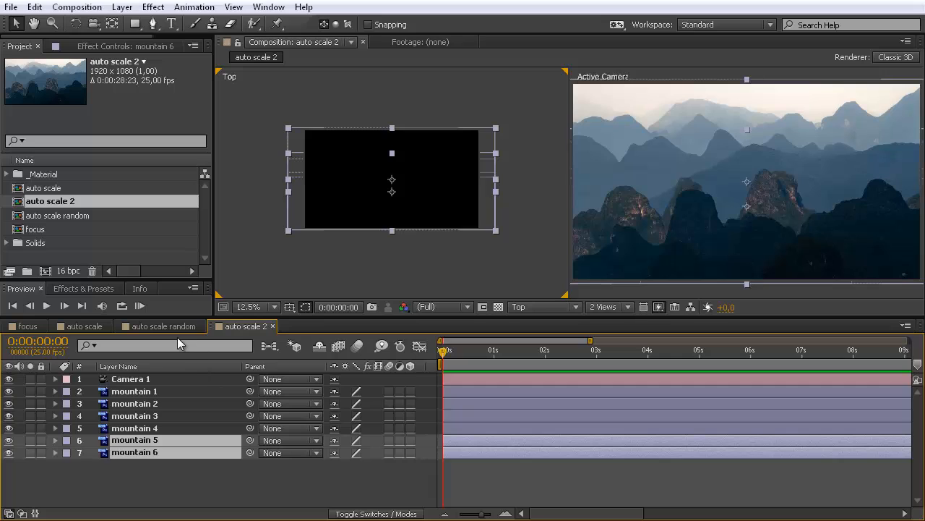
pyautogui.click(87, 326)
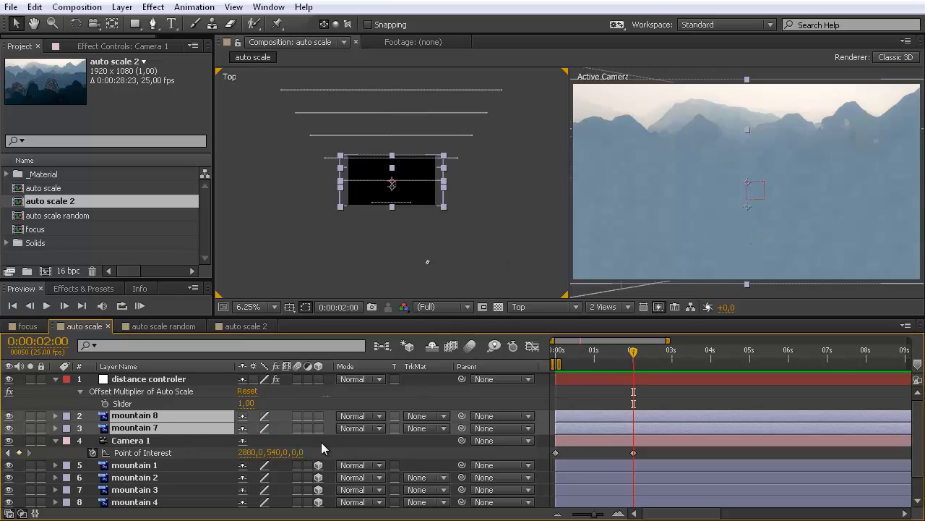
# Rename the mountain 7 layer to "part 2 1" and the mountain 8 layer to "part 2 2".
pyautogui.click(140, 428)
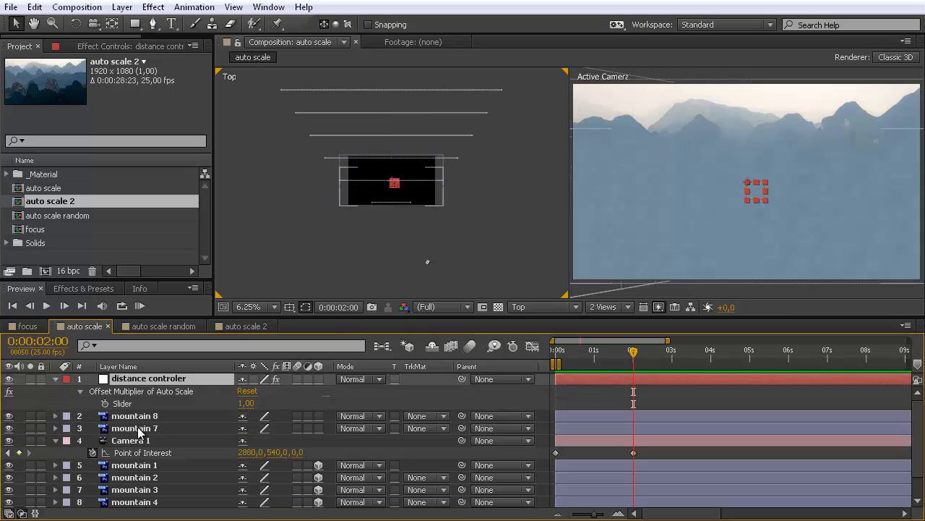
pyautogui.press('Return')
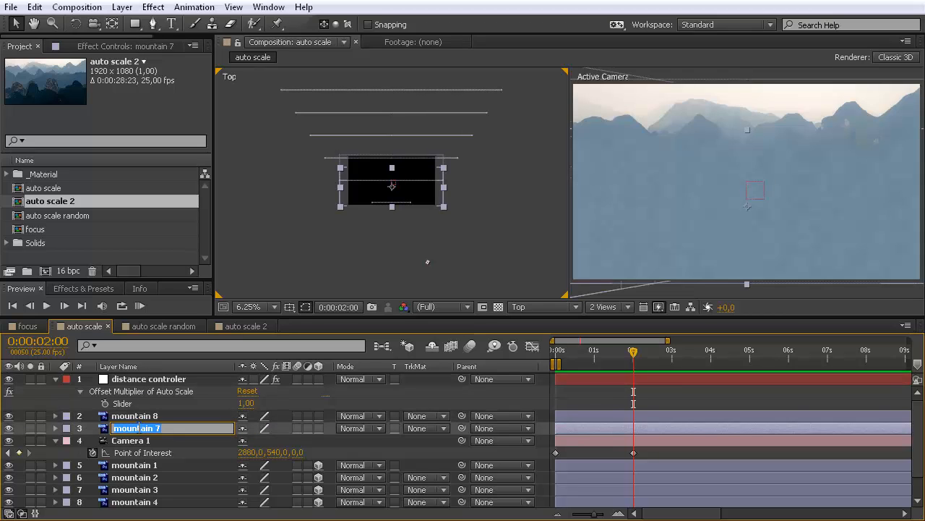
pyautogui.write('part 2 1')
pyautogui.press('Return')
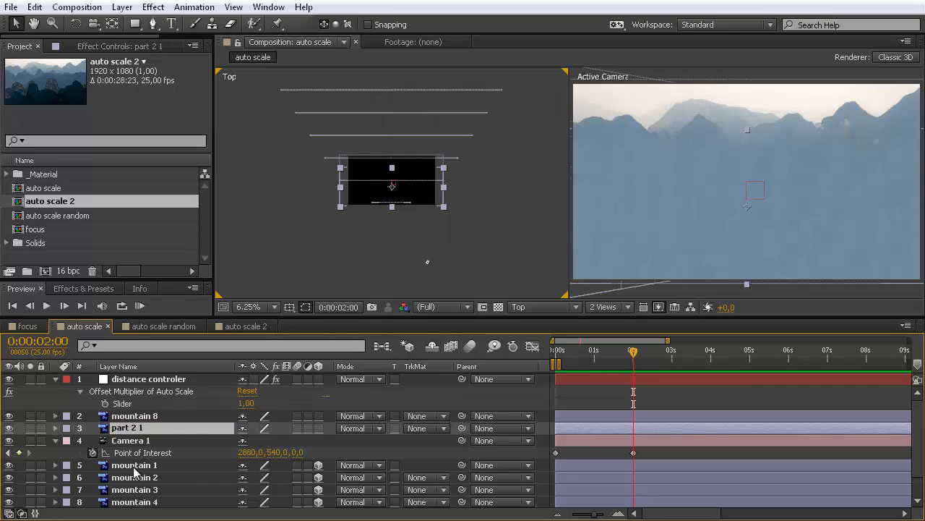
pyautogui.click(157, 417)
pyautogui.press('Return')
pyautogui.write('pa')
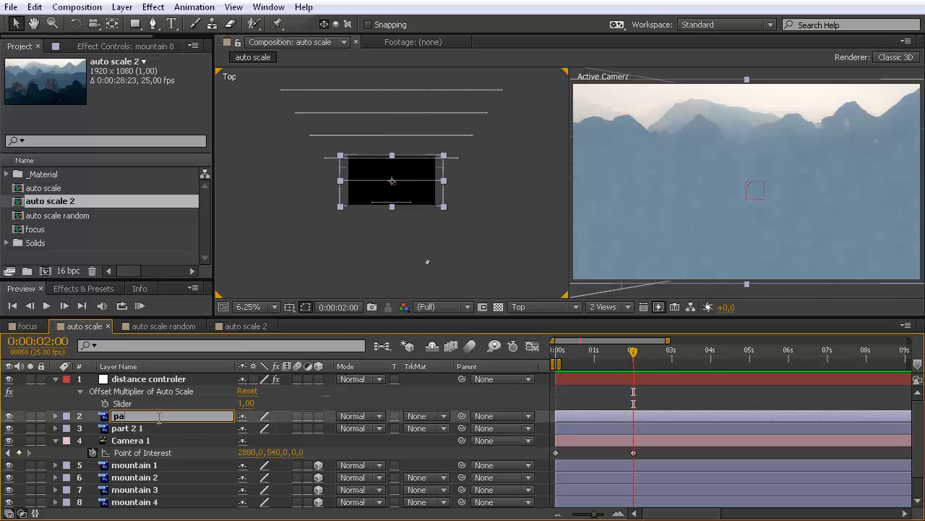
pyautogui.write('rt 2 2')
pyautogui.press('Return')
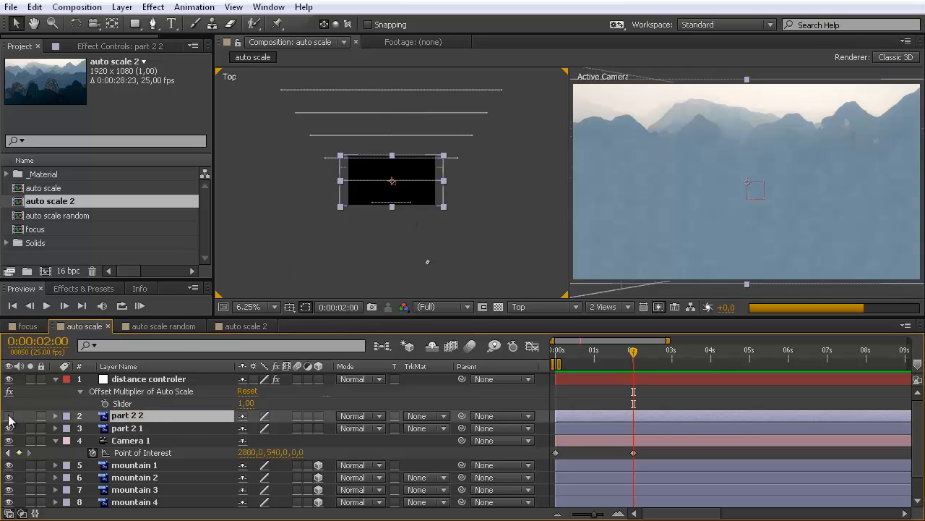
# Place the part 2 1 layer above part 2 2 and make both of them 3D layers.
pyautogui.click(9, 417)
pyautogui.click(9, 416)
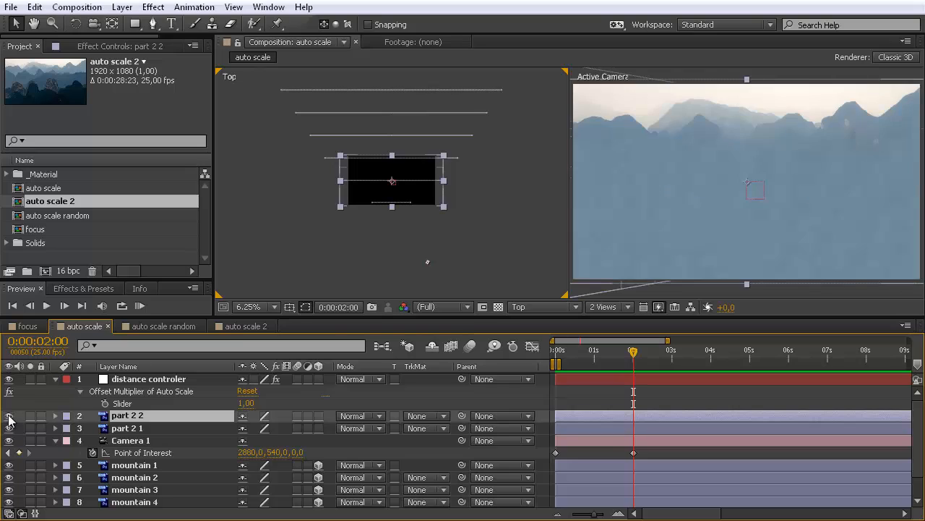
pyautogui.click(127, 428)
pyautogui.moveTo(130, 421); pyautogui.dragTo(128, 416)
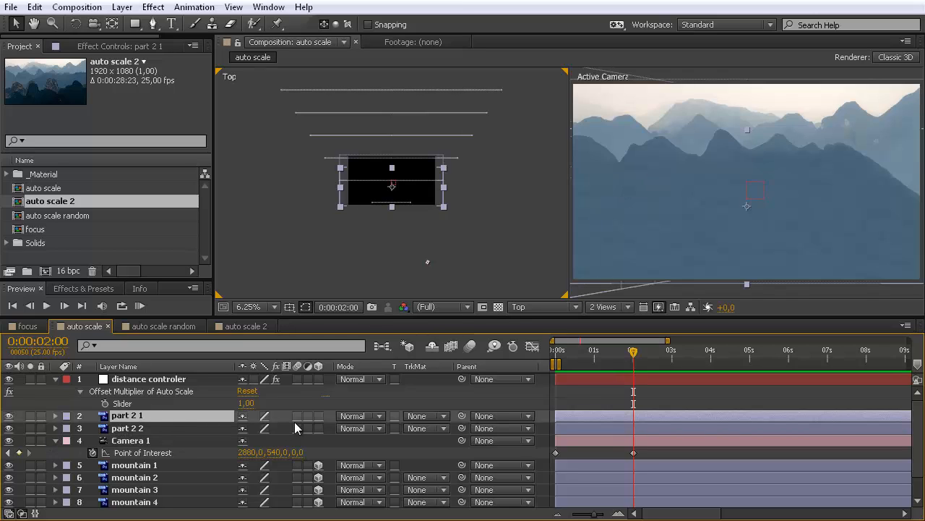
pyautogui.click(318, 416)
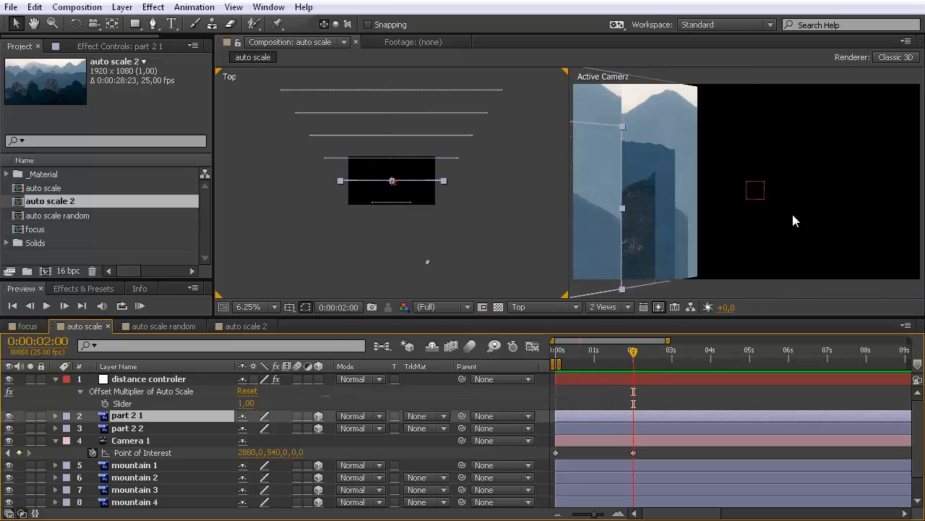
# Parent the part 2 1 and part 2 2 layers to Camera 1 at 0:00:00:00.
pyautogui.moveTo(633, 356); pyautogui.dragTo(528, 361)
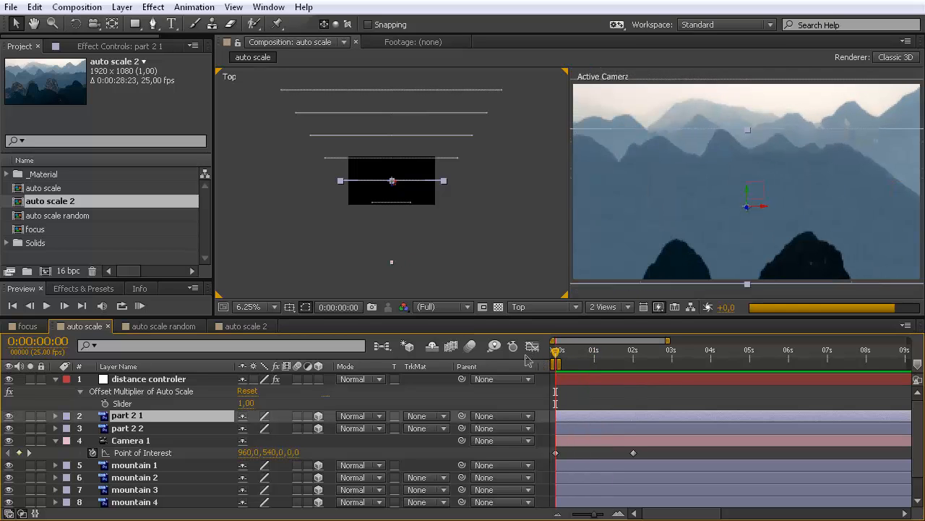
pyautogui.keyDown('shift'); pyautogui.click(142, 432); pyautogui.keyUp('shift')
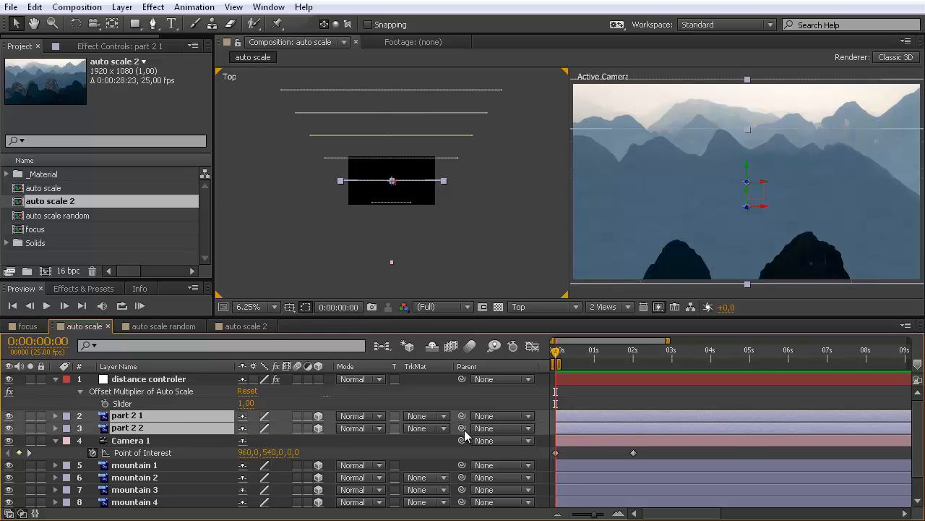
pyautogui.moveTo(461, 428); pyautogui.dragTo(212, 436)
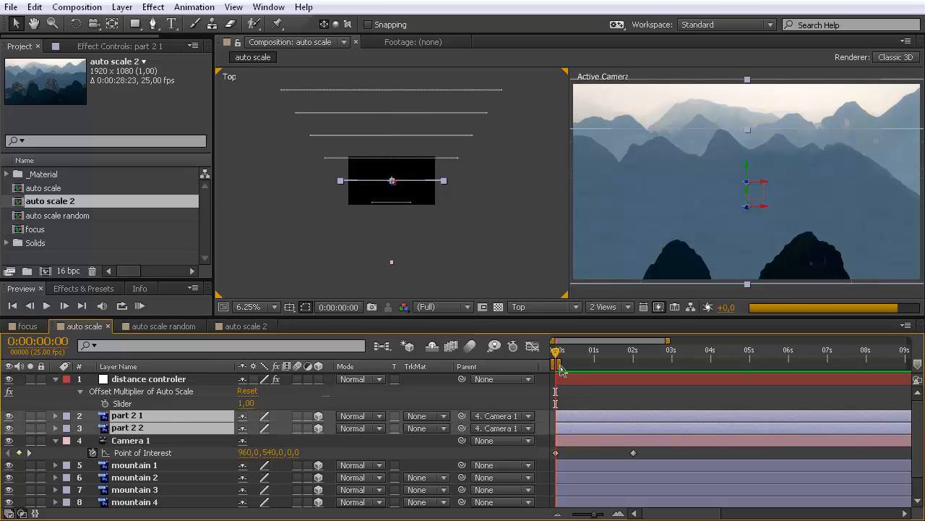
# At 0:00:02:00, release part 2 1 and part 2 2 from Camera 1 by setting their parent to None.
pyautogui.moveTo(556, 352); pyautogui.dragTo(624, 353)
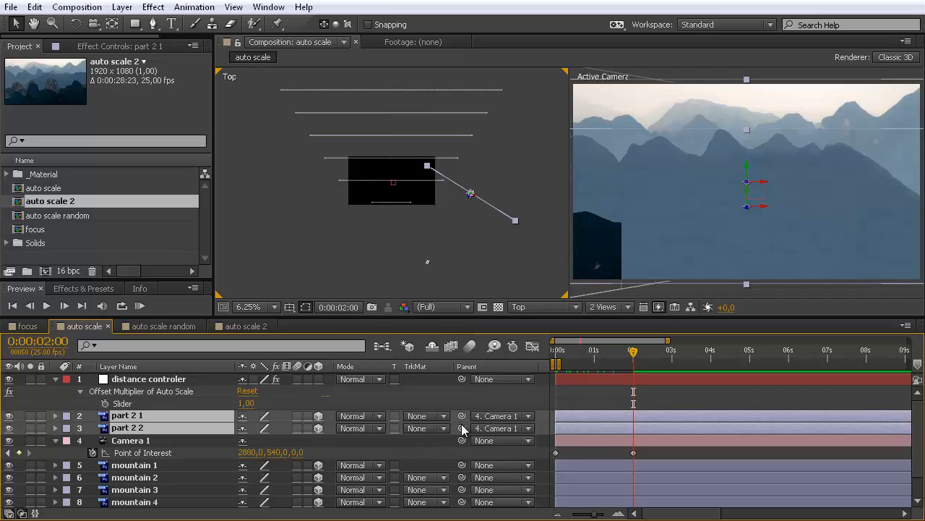
pyautogui.click(529, 428)
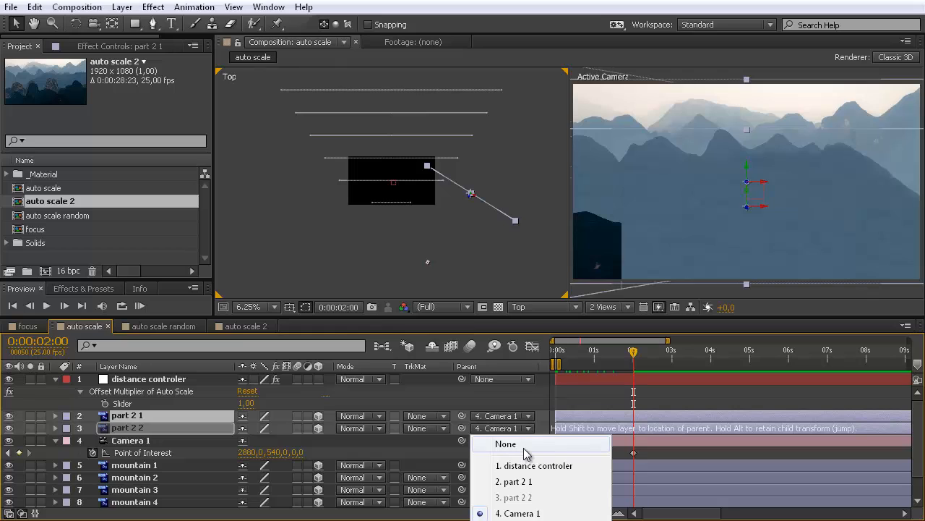
pyautogui.click(525, 443)
pyautogui.moveTo(634, 352)
pyautogui.mouseDown()
pyautogui.moveTo(533, 352)
pyautogui.moveTo(636, 362)
pyautogui.mouseUp()
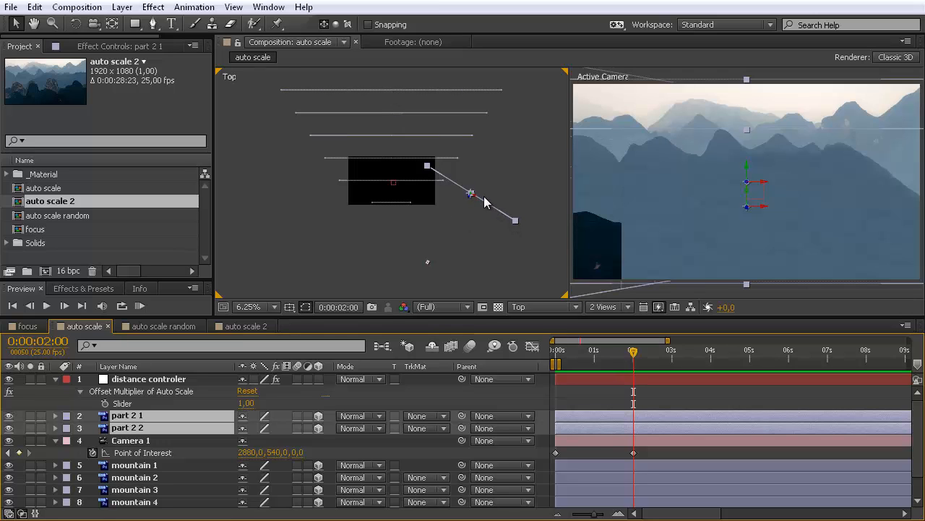
# Apply the iExpressions Auto Scale to the part 2 2 layer with Reference Frame 50 and Offset 2000.
pyautogui.moveTo(134, 36); pyautogui.dragTo(208, 37)
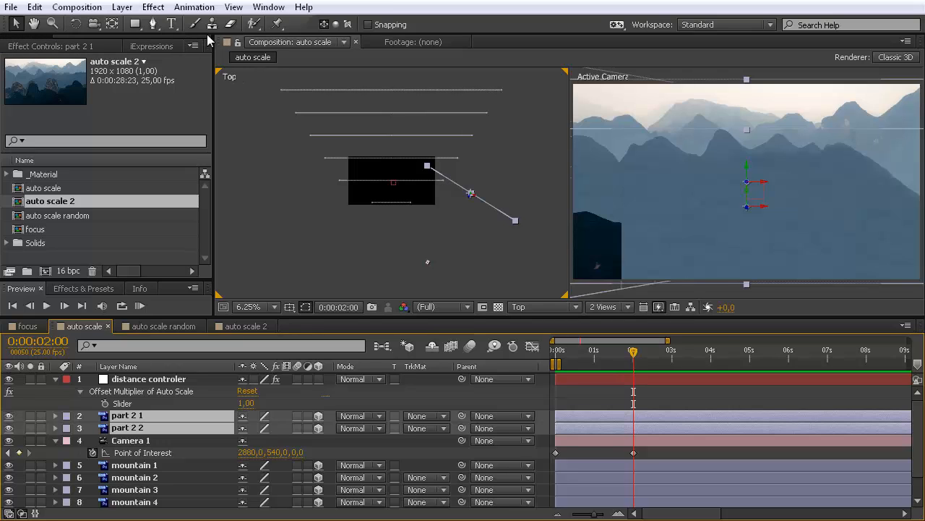
pyautogui.click(155, 45)
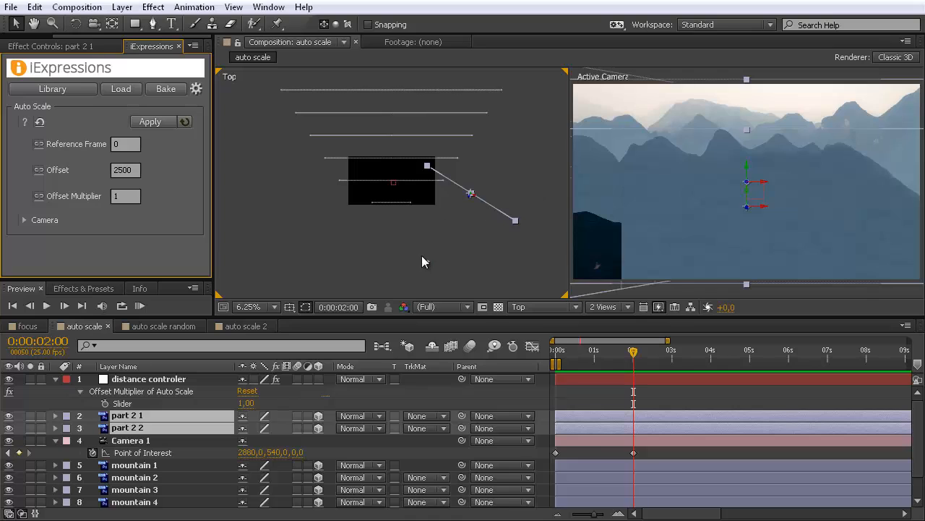
pyautogui.click(134, 441)
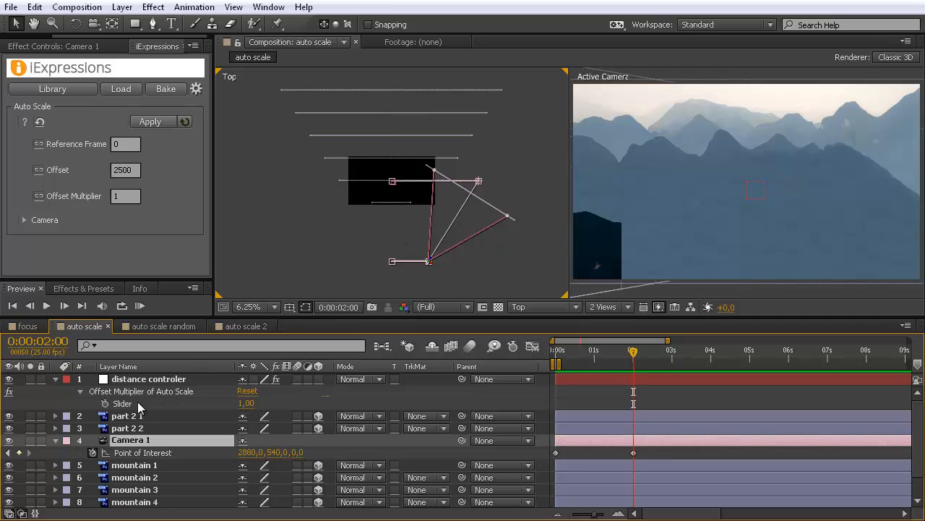
pyautogui.click(123, 143)
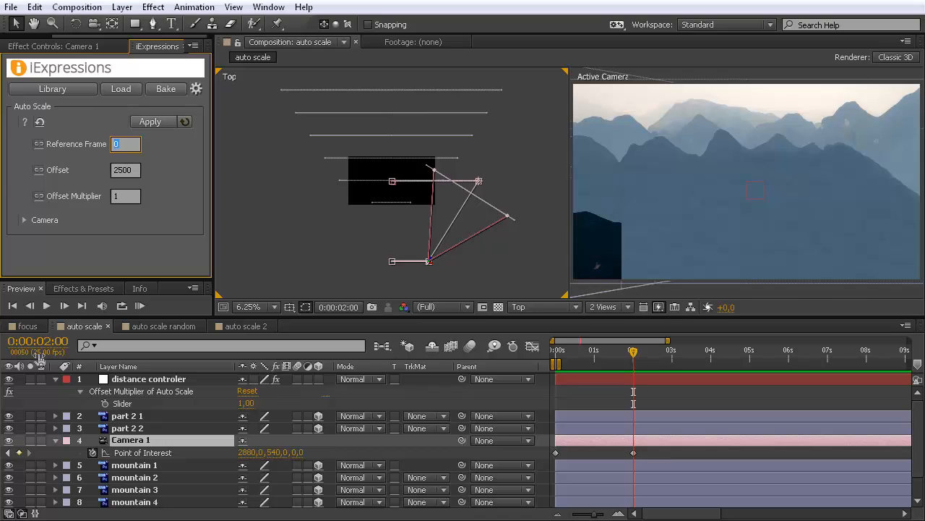
pyautogui.press('Home')
pyautogui.click(634, 356)
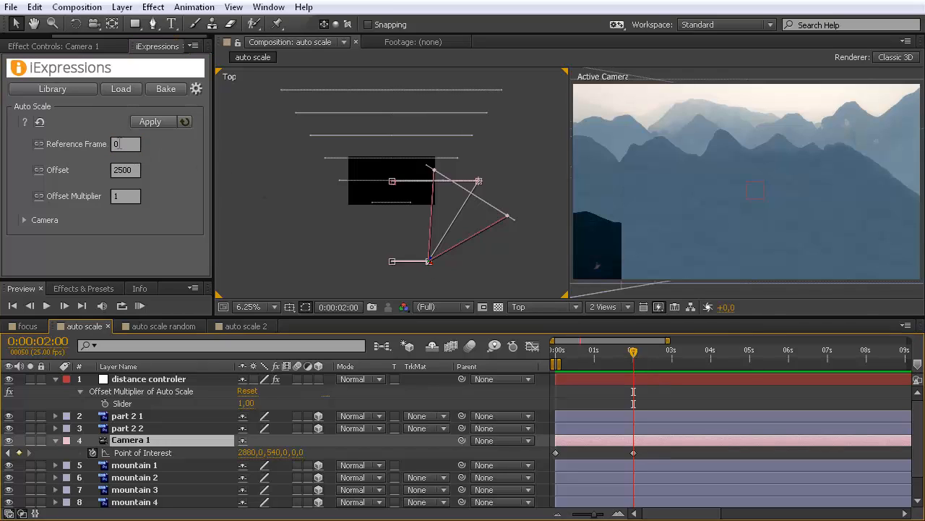
pyautogui.click(118, 145)
pyautogui.write('50')
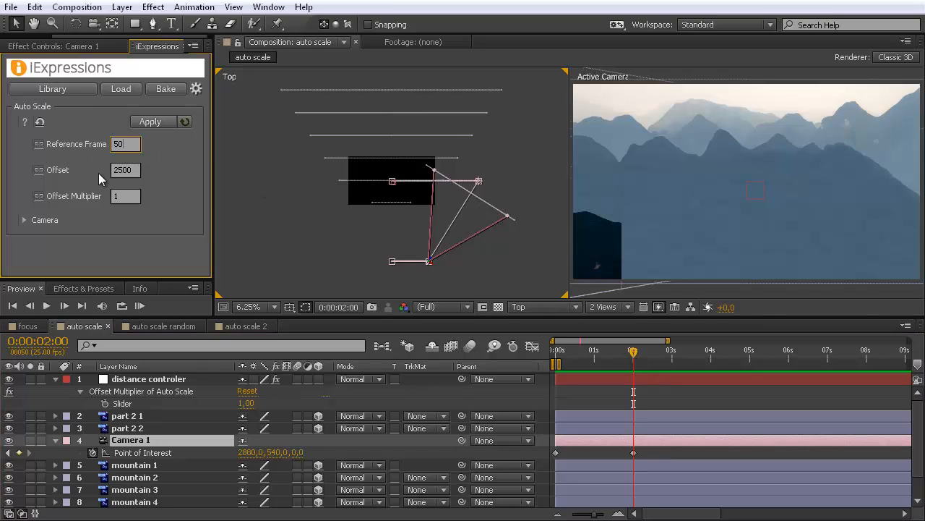
pyautogui.press('Tab')
pyautogui.write('2000')
pyautogui.click(132, 431)
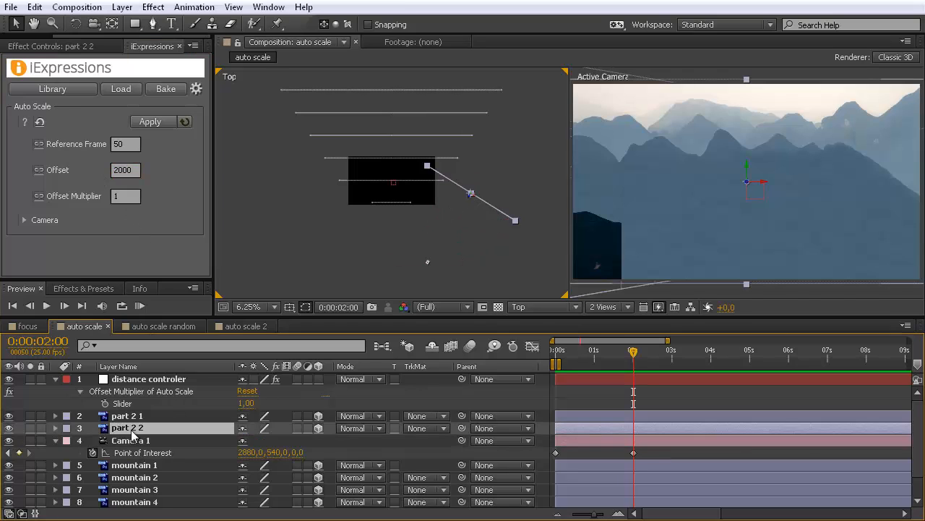
pyautogui.click(150, 122)
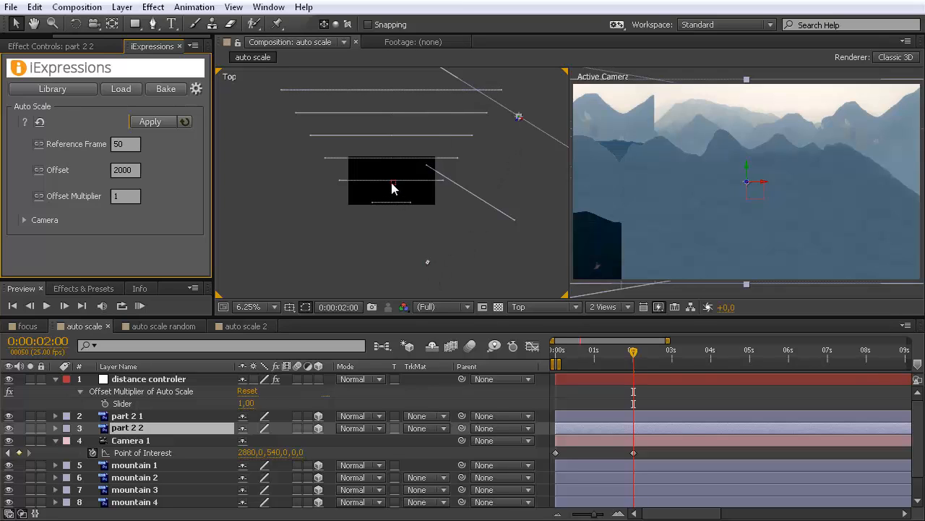
# Apply Auto Scale to the part 2 1 layer with an Offset of 1500.
pyautogui.click(139, 416)
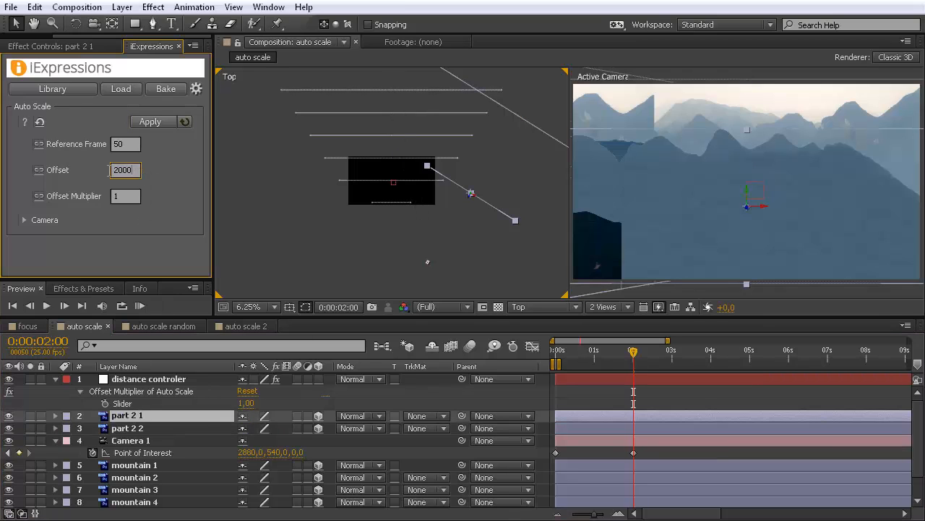
pyautogui.doubleClick(110, 170)
pyautogui.write('1500')
pyautogui.click(160, 124)
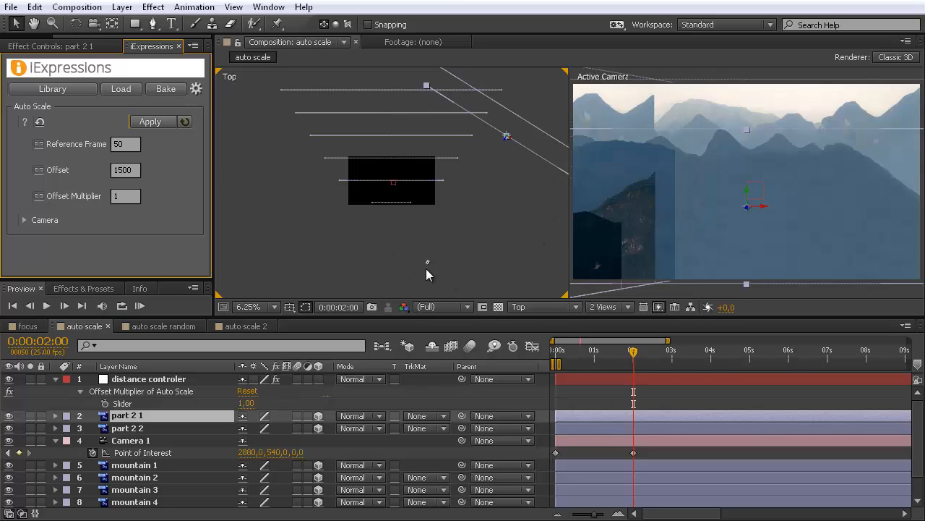
# Reveal Auto Scale's Camera options, set Use Camera to custom and enter "my camera name" as the Custom Cam Name.
pyautogui.click(127, 144)
pyautogui.click(23, 223)
pyautogui.click(23, 221)
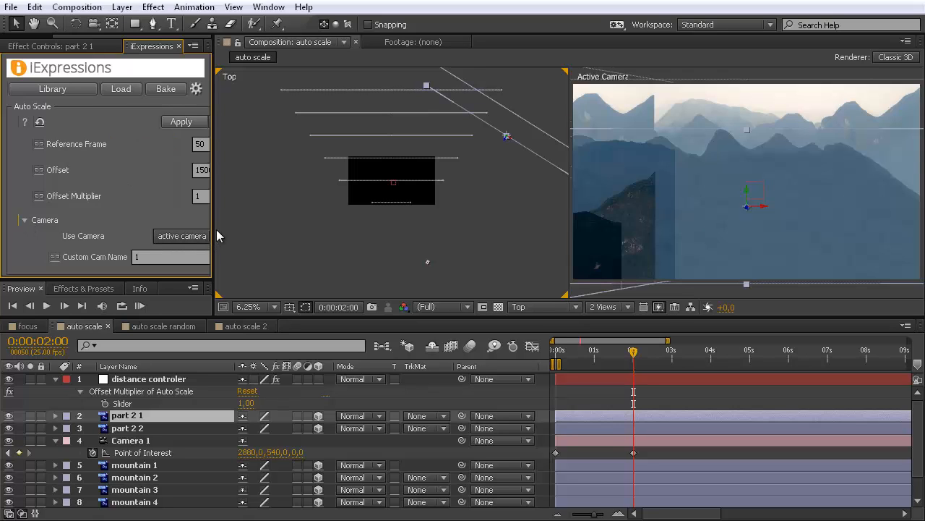
pyautogui.moveTo(213, 230); pyautogui.dragTo(245, 228)
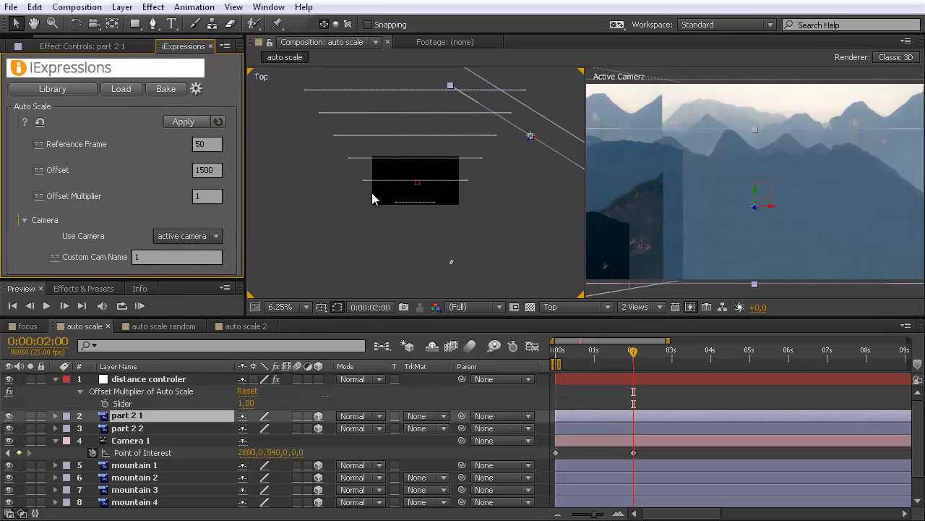
pyautogui.click(216, 237)
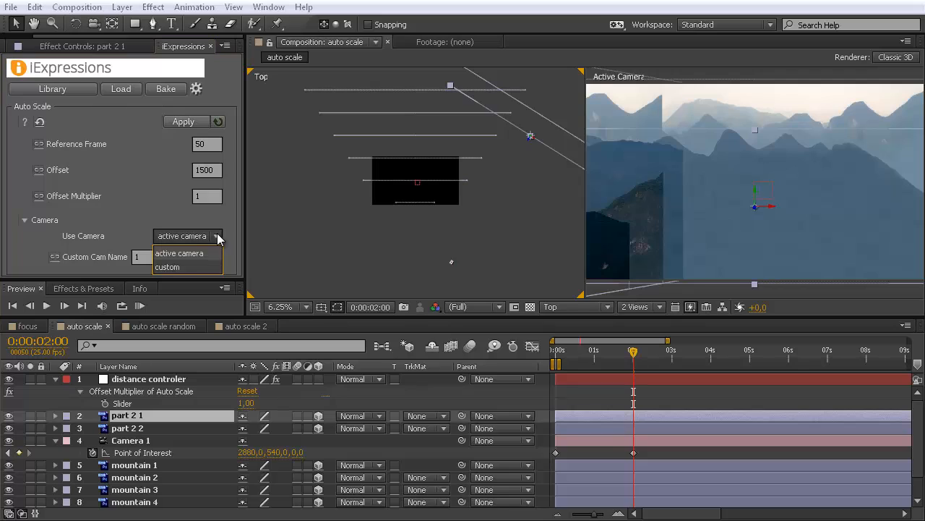
pyautogui.click(187, 267)
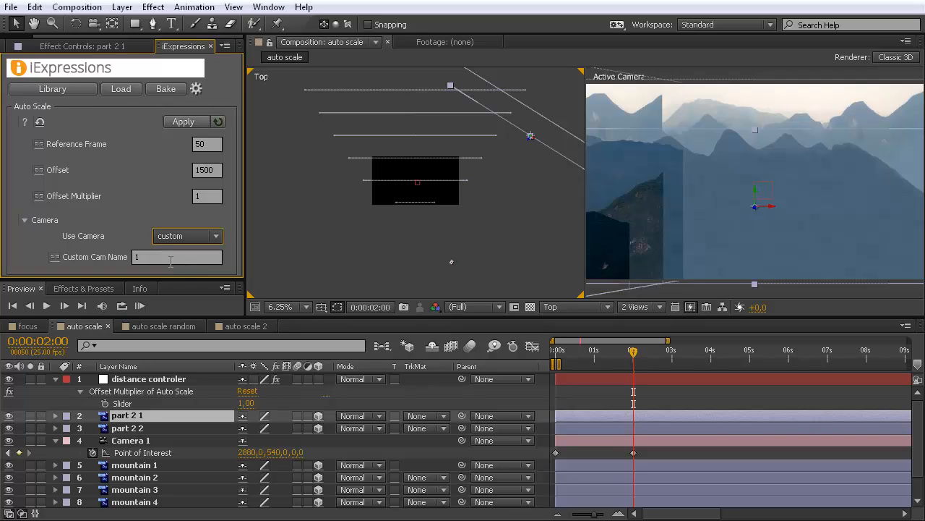
pyautogui.click(154, 259)
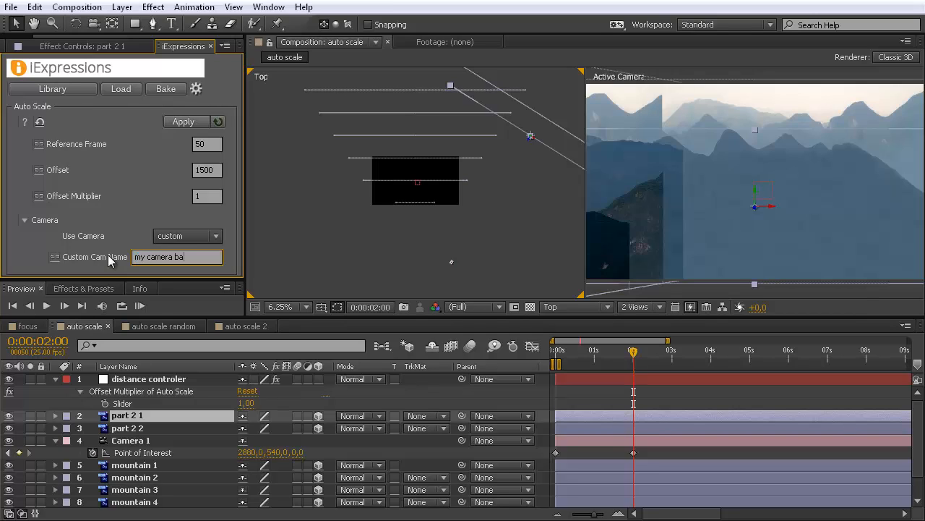
pyautogui.write('my camera name')
# Set Auto Scale's Use Camera option back to active camera.
pyautogui.click(214, 237)
pyautogui.click(206, 248)
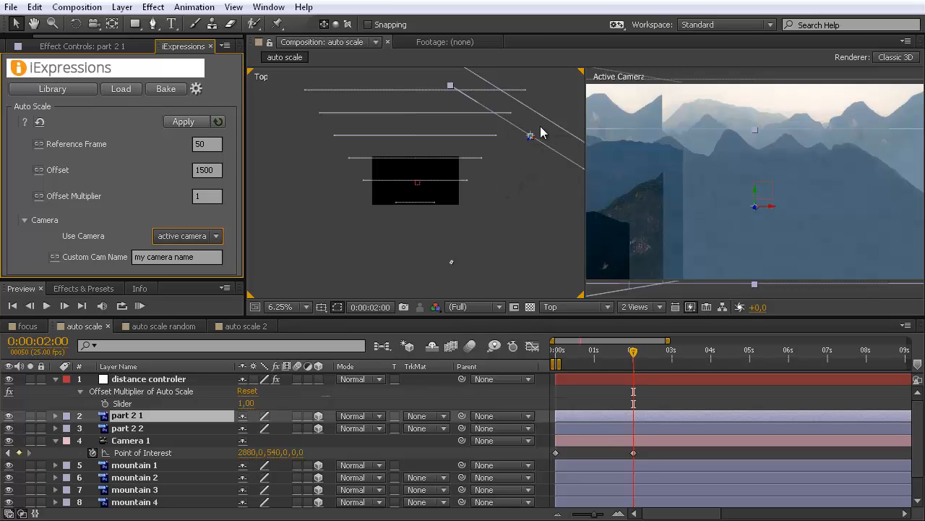
pyautogui.click(208, 144)
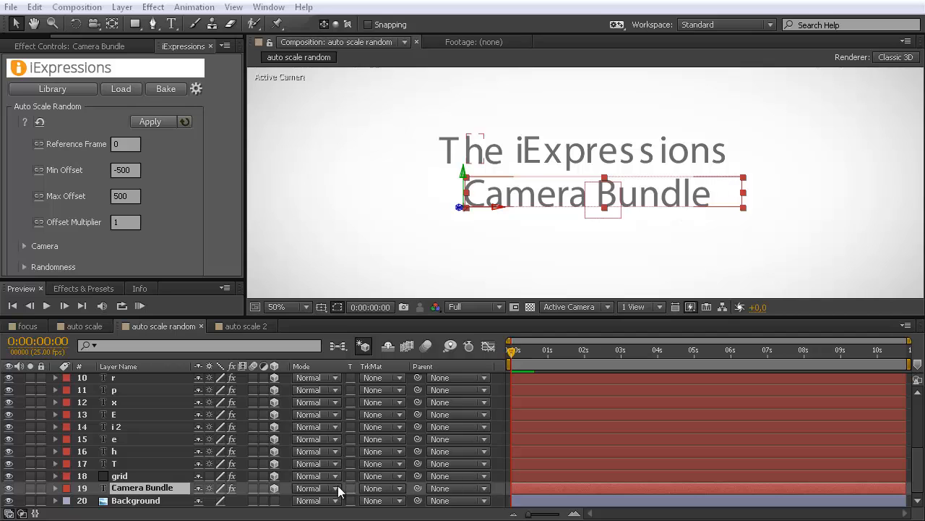
# Examine the camera, the single-letter title layers and the Camera Bundle text layer in the auto scale random composition.
pyautogui.moveTo(919, 483); pyautogui.dragTo(918, 394)
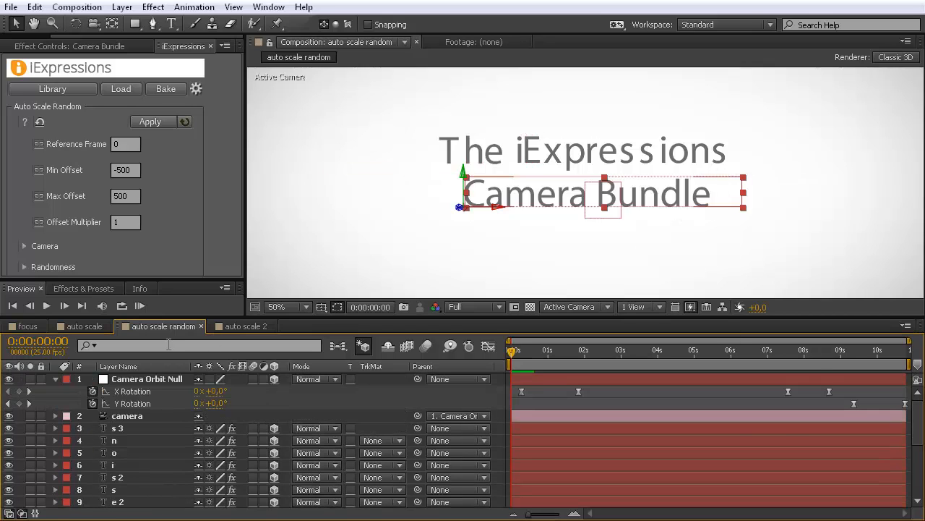
pyautogui.click(131, 417)
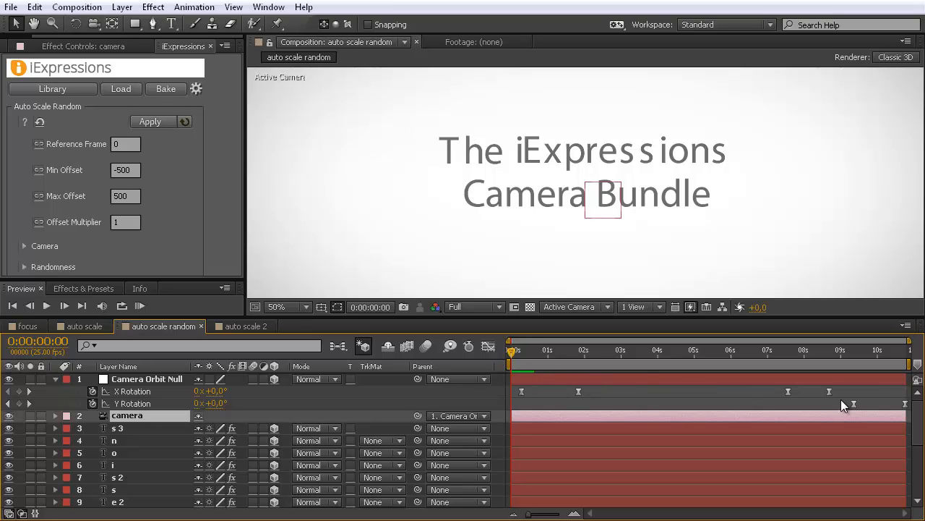
pyautogui.click(450, 150)
pyautogui.click(473, 149)
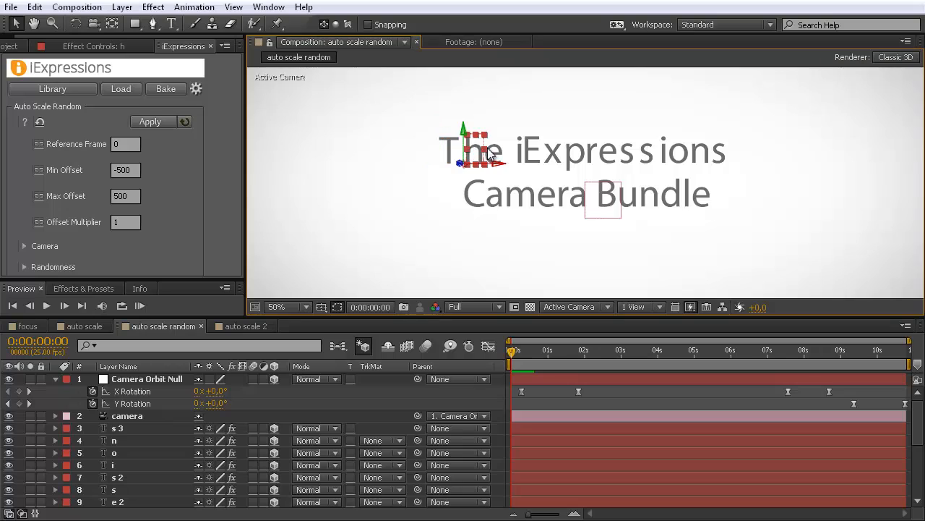
pyautogui.click(525, 150)
pyautogui.click(576, 153)
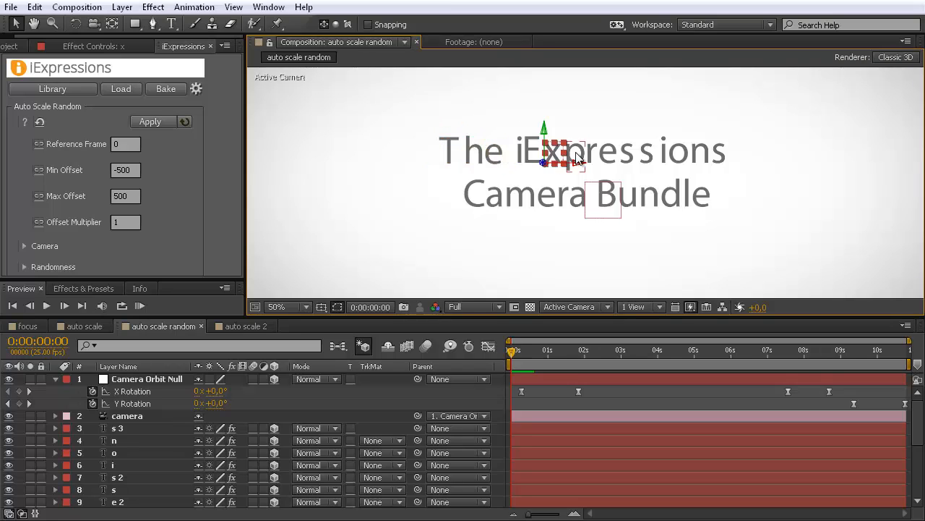
pyautogui.click(578, 204)
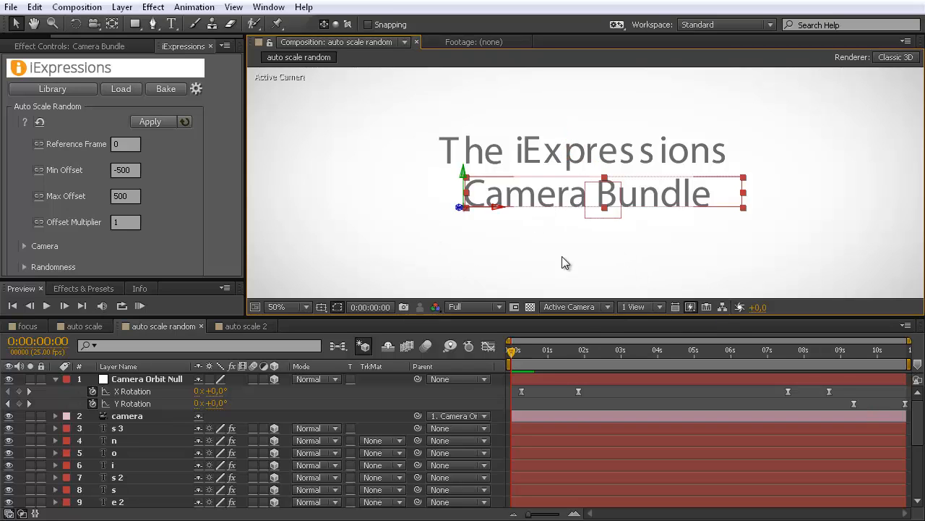
# Scrub through the auto scale random composition to examine how the title and grid look as the camera orbits.
pyautogui.moveTo(511, 354); pyautogui.dragTo(637, 352)
pyautogui.moveTo(716, 356); pyautogui.dragTo(882, 370)
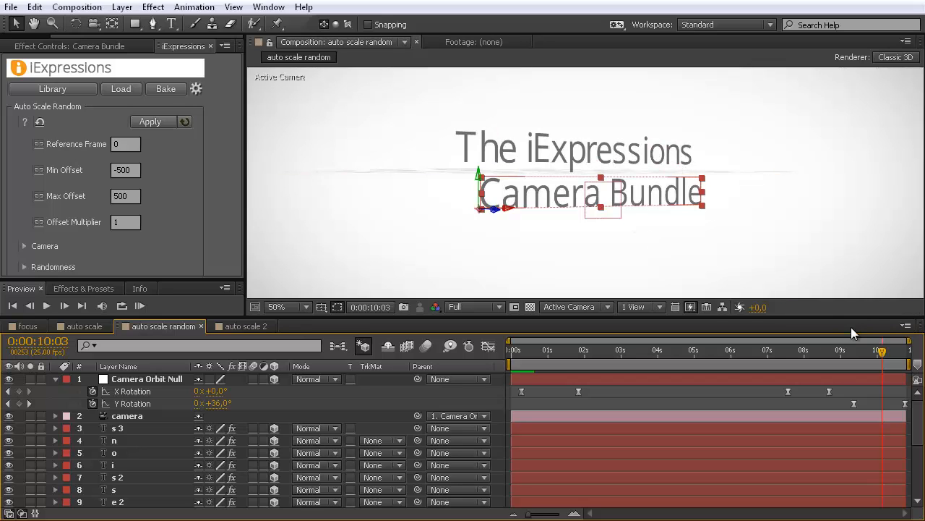
pyautogui.moveTo(880, 352); pyautogui.dragTo(905, 355)
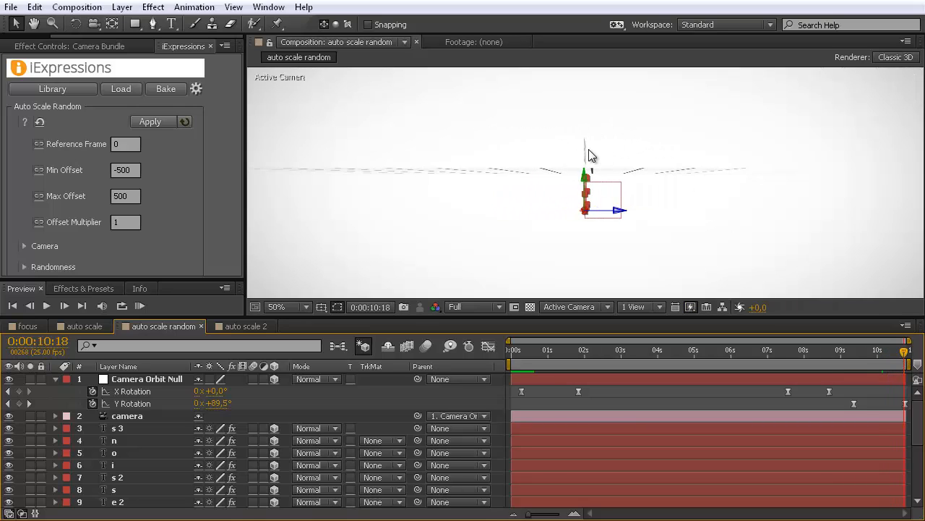
pyautogui.moveTo(906, 359); pyautogui.dragTo(745, 362)
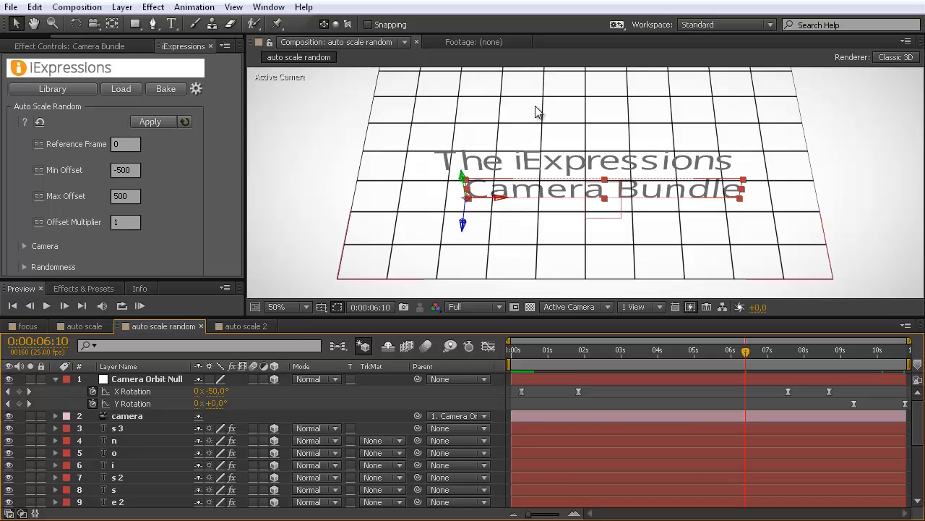
pyautogui.moveTo(745, 352); pyautogui.dragTo(785, 352)
pyautogui.moveTo(844, 352); pyautogui.dragTo(855, 352)
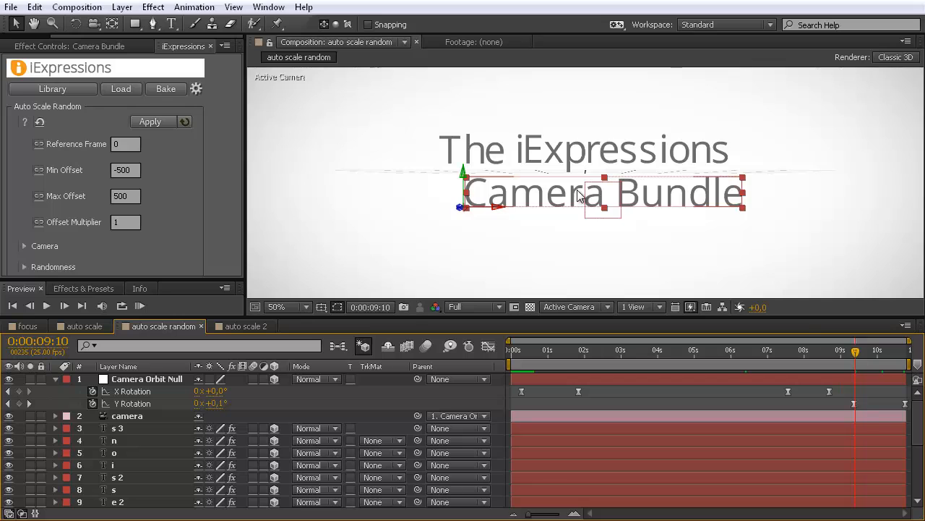
pyautogui.moveTo(856, 352); pyautogui.dragTo(699, 352)
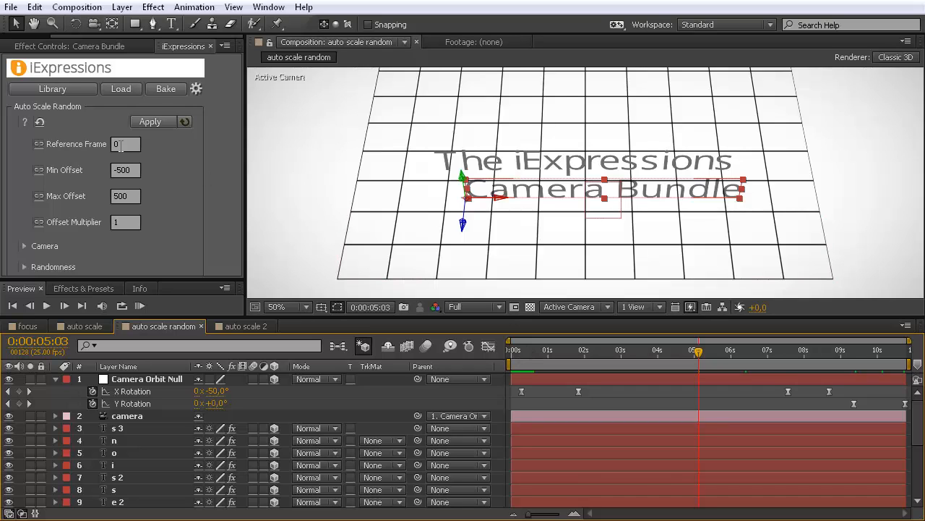
pyautogui.moveTo(523, 352); pyautogui.dragTo(516, 353)
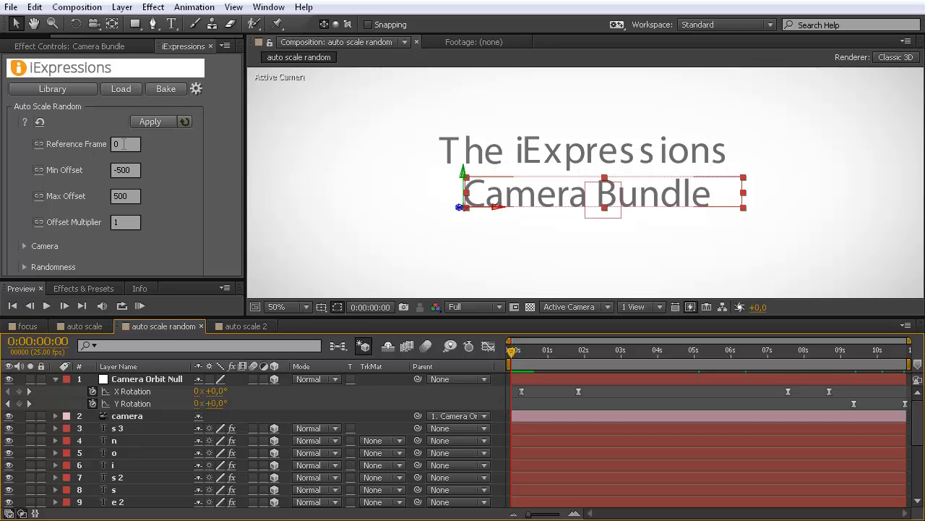
pyautogui.moveTo(514, 359); pyautogui.dragTo(868, 362)
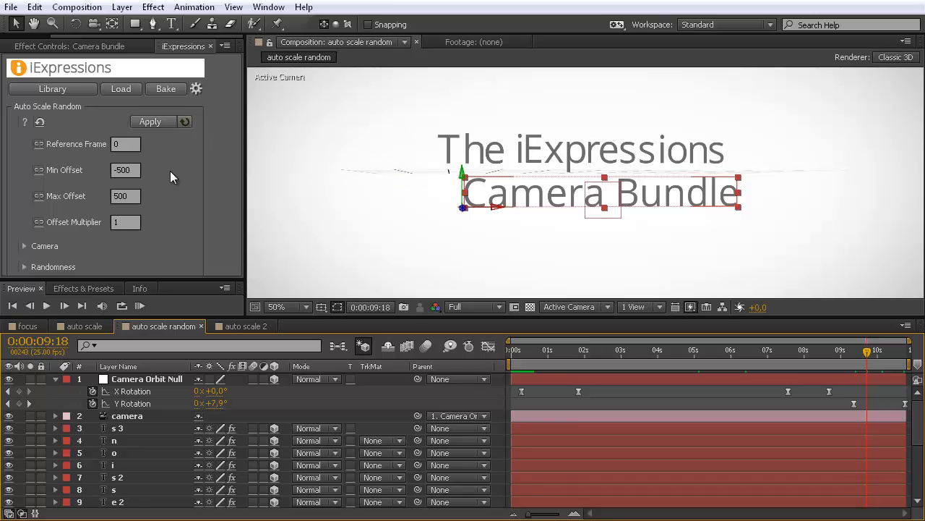
# Set Auto Scale Random's Max Offset to 1000, with the composition at 0:00:04:17.
pyautogui.click(133, 173)
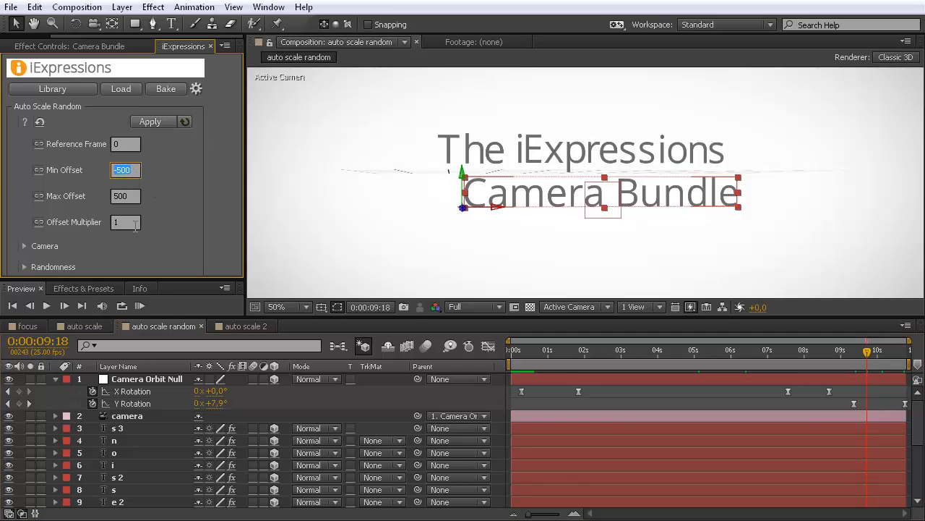
pyautogui.moveTo(700, 355); pyautogui.dragTo(682, 355)
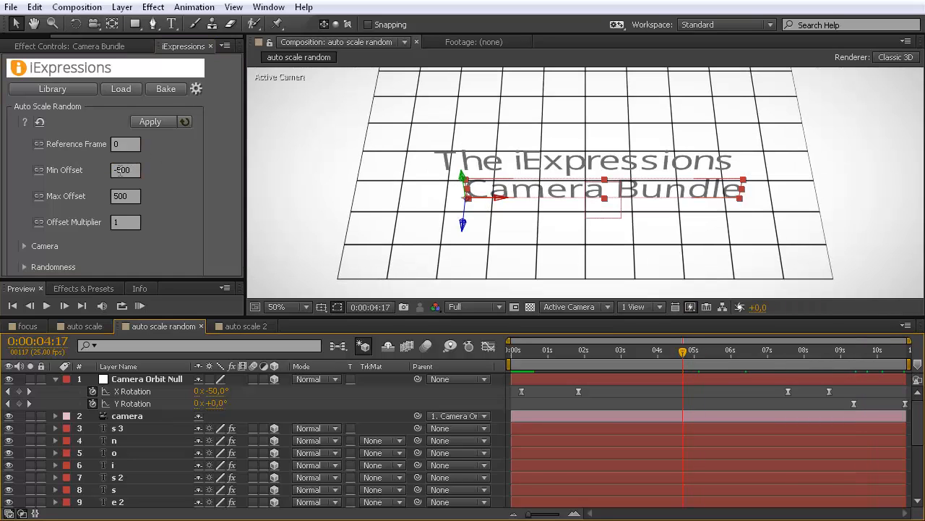
pyautogui.click(131, 200)
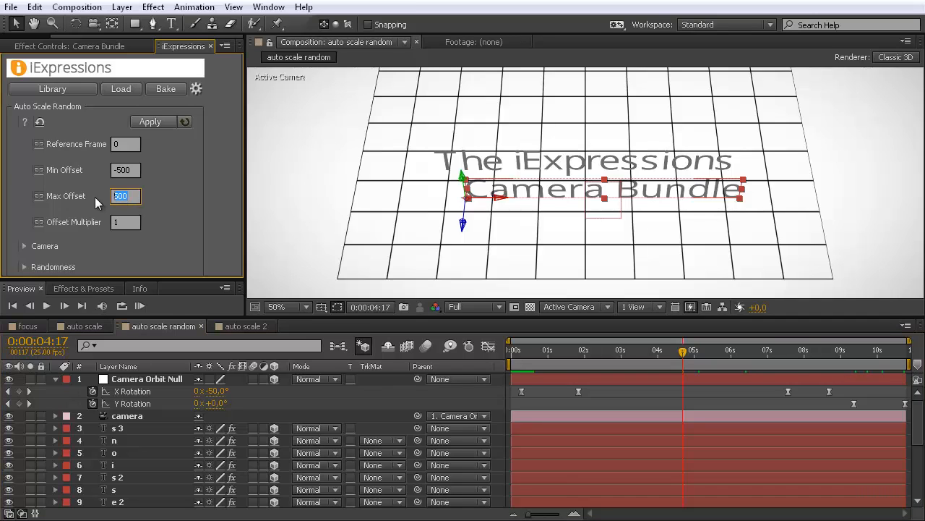
pyautogui.write('1000')
# Apply Auto Scale Random to all the single-letter title layers from s 3 to T and to the Camera Bundle layer.
pyautogui.click(119, 432)
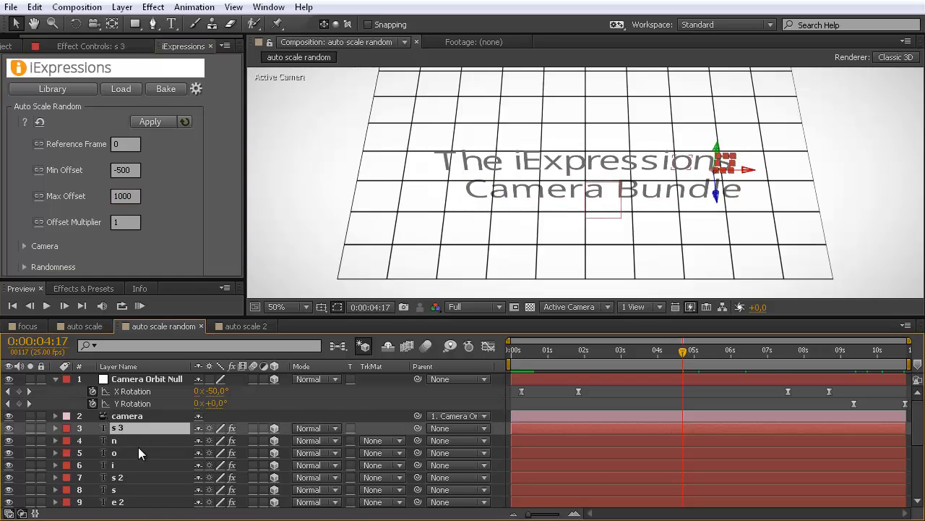
pyautogui.scroll(-5, 138, 447)
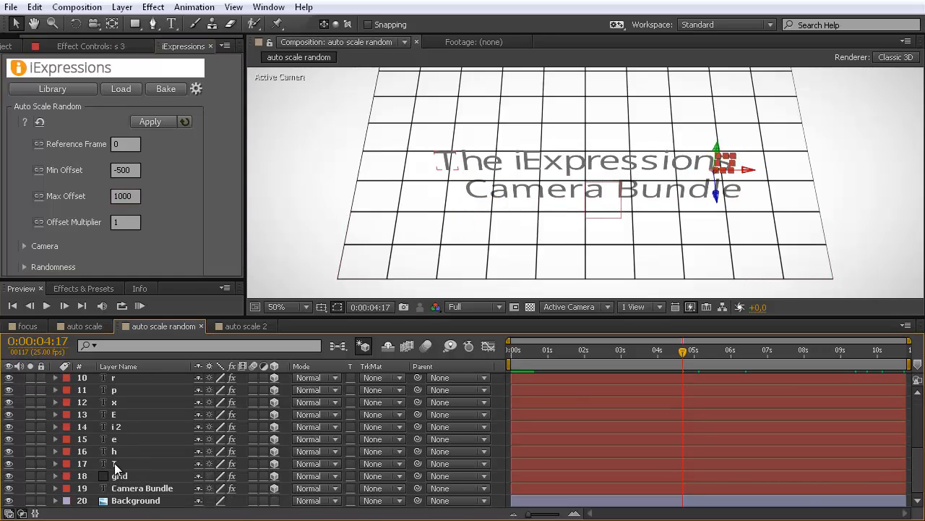
pyautogui.keyDown('shift'); pyautogui.click(114, 464); pyautogui.keyUp('shift')
pyautogui.keyDown('ctrl'); pyautogui.click(135, 488); pyautogui.keyUp('ctrl')
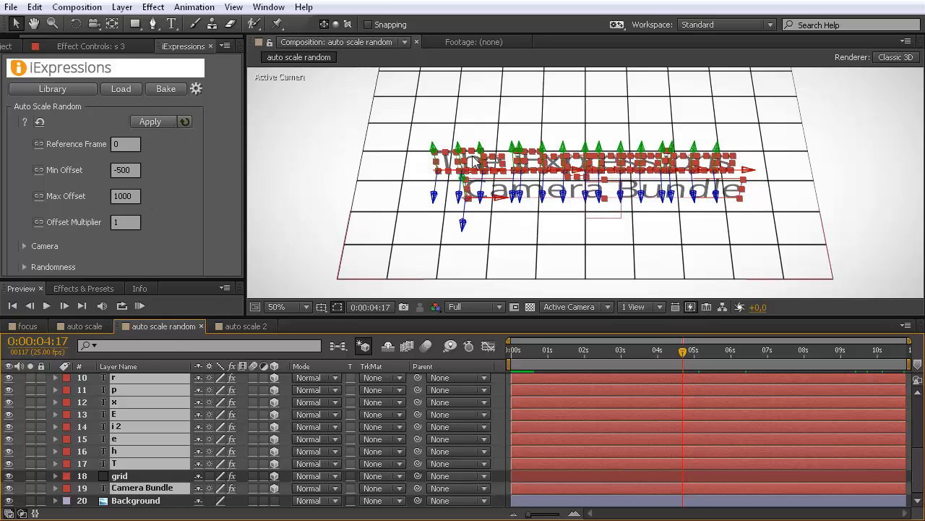
pyautogui.click(159, 121)
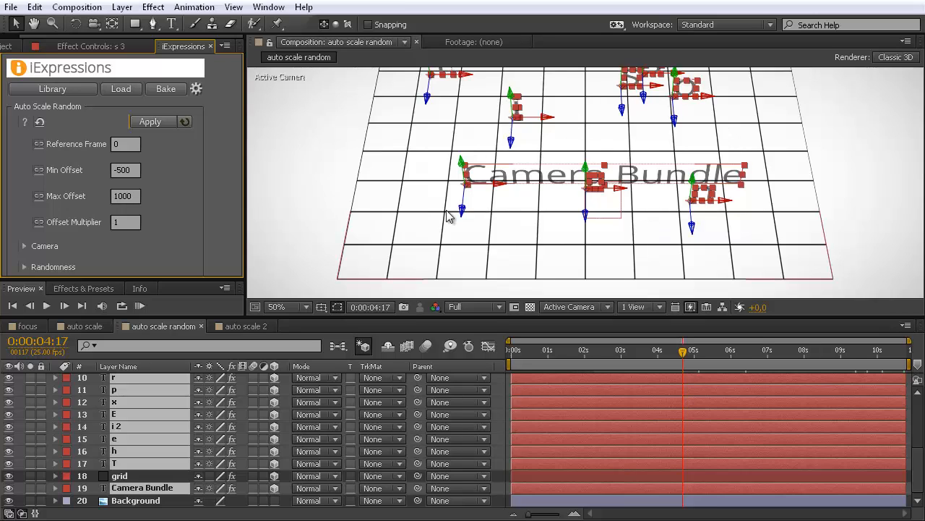
# Reveal the Randomness options, set Random Seed to 1 and reapply Auto Scale Random to the selected title layers.
pyautogui.click(24, 267)
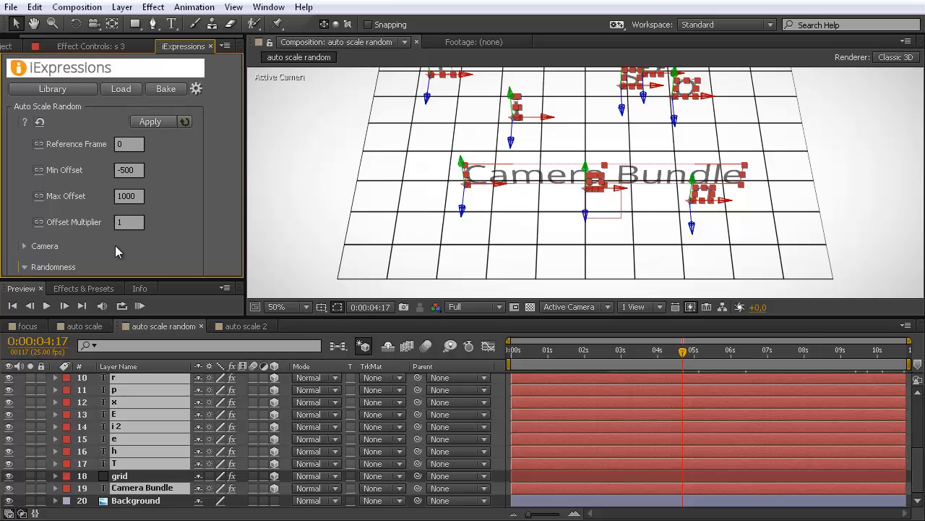
pyautogui.click(140, 288)
pyautogui.moveTo(140, 278); pyautogui.dragTo(140, 305)
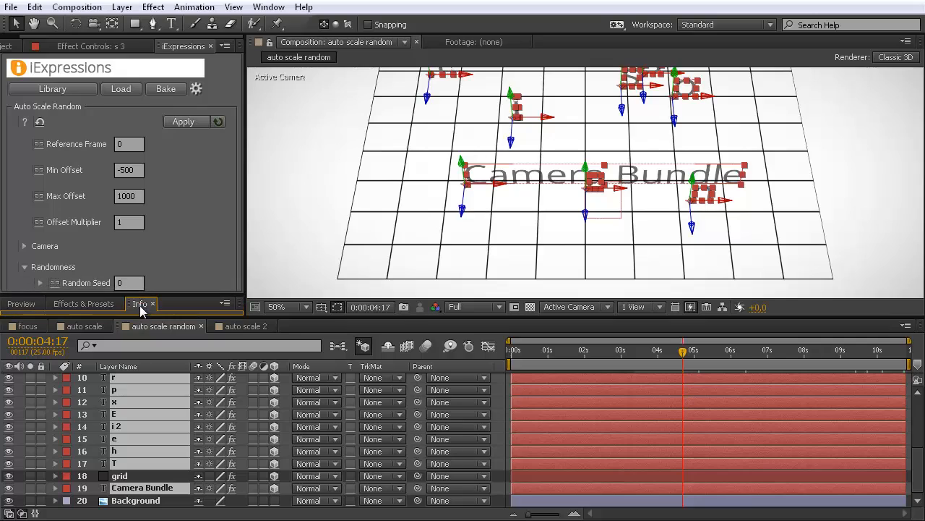
pyautogui.click(127, 283)
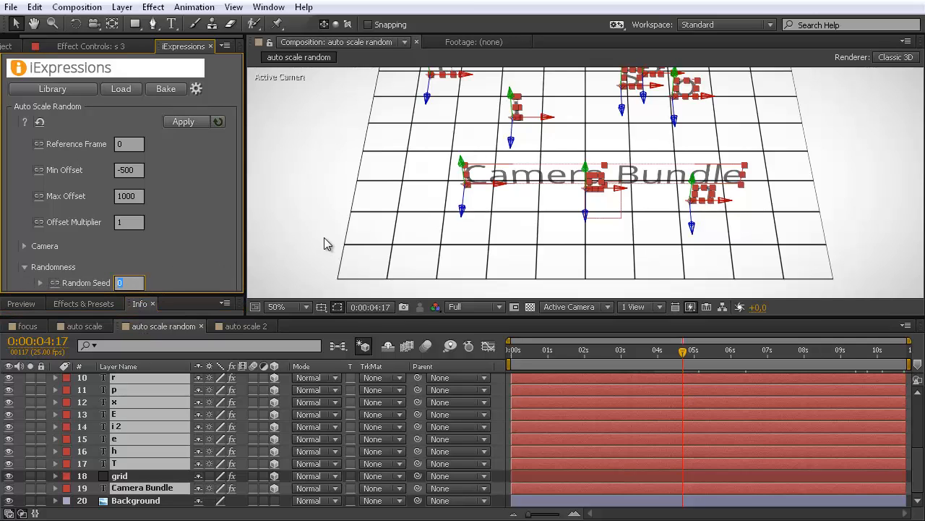
pyautogui.write('1')
pyautogui.click(200, 125)
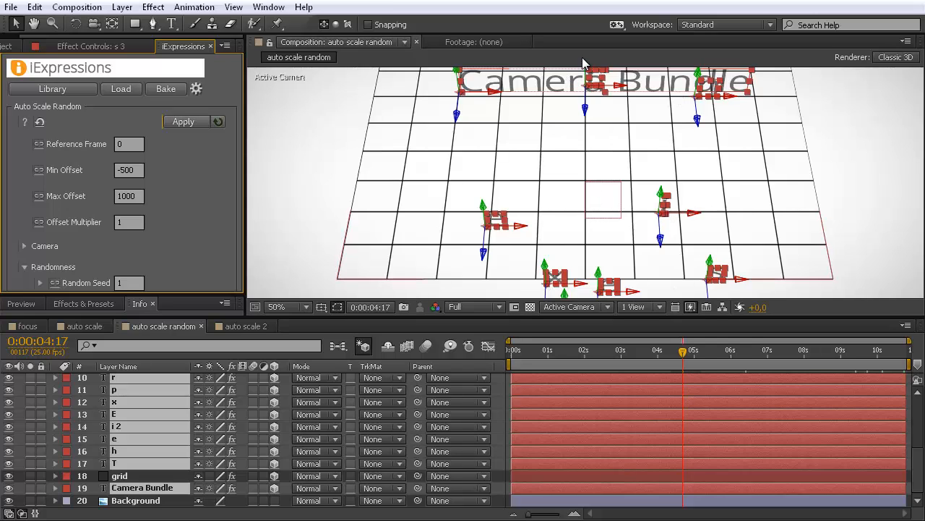
# Deselect the title layers, start the work area at 0:00:09:02 and RAM-preview the final camera orbit.
pyautogui.moveTo(686, 355); pyautogui.dragTo(839, 356)
pyautogui.click(556, 268)
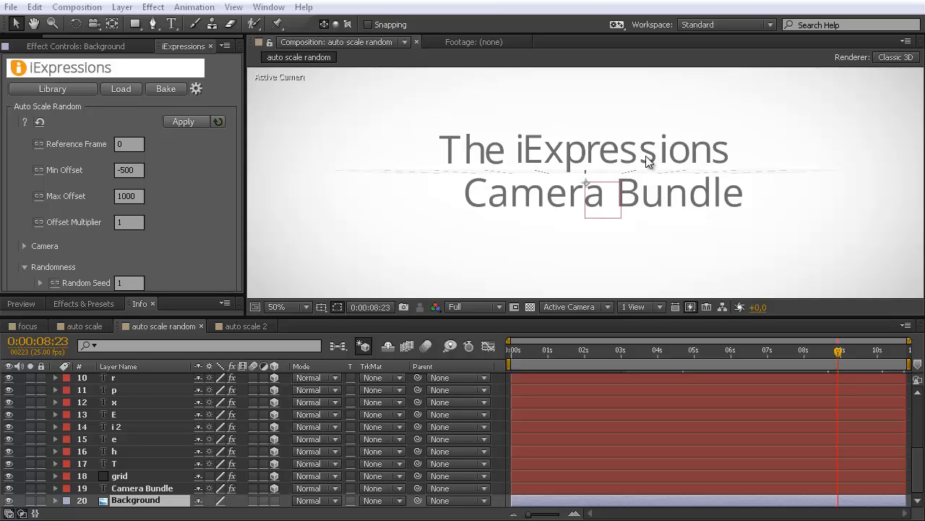
pyautogui.click(844, 362)
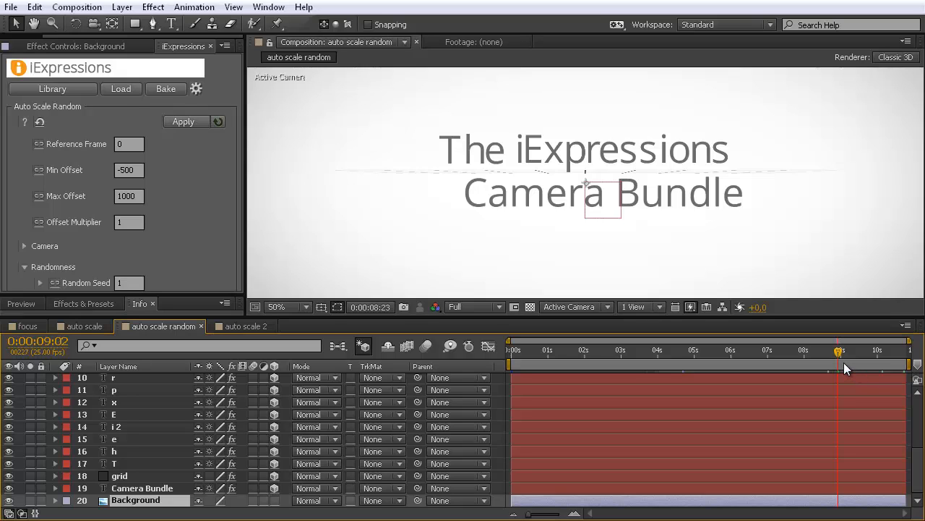
pyautogui.press('b')
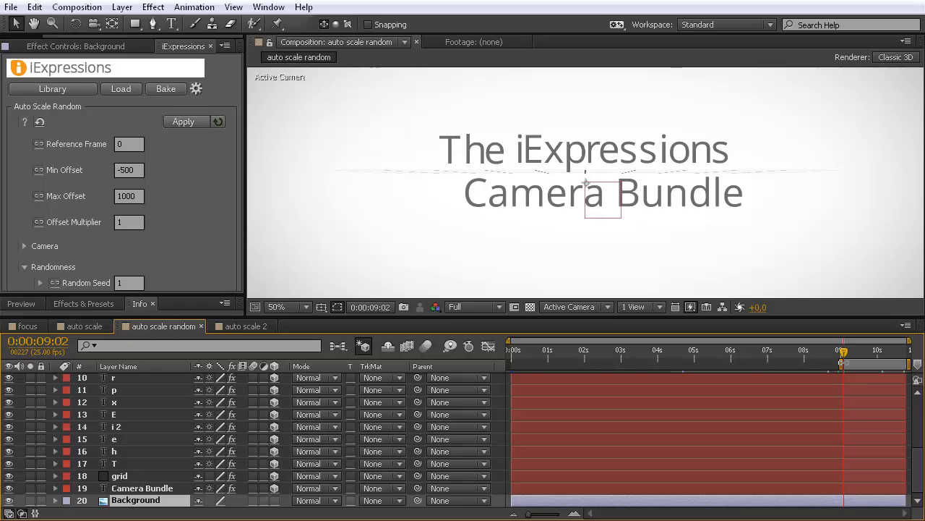
pyautogui.press('KP_0')
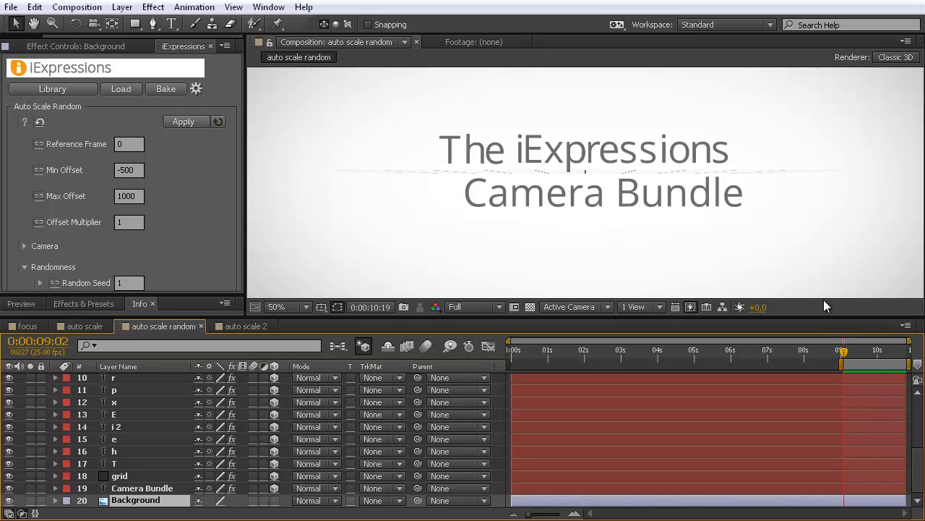
# Scrub through the end orbit and back to 0:00:02:24 to examine how the letters spread in depth.
pyautogui.moveTo(844, 348); pyautogui.dragTo(901, 353)
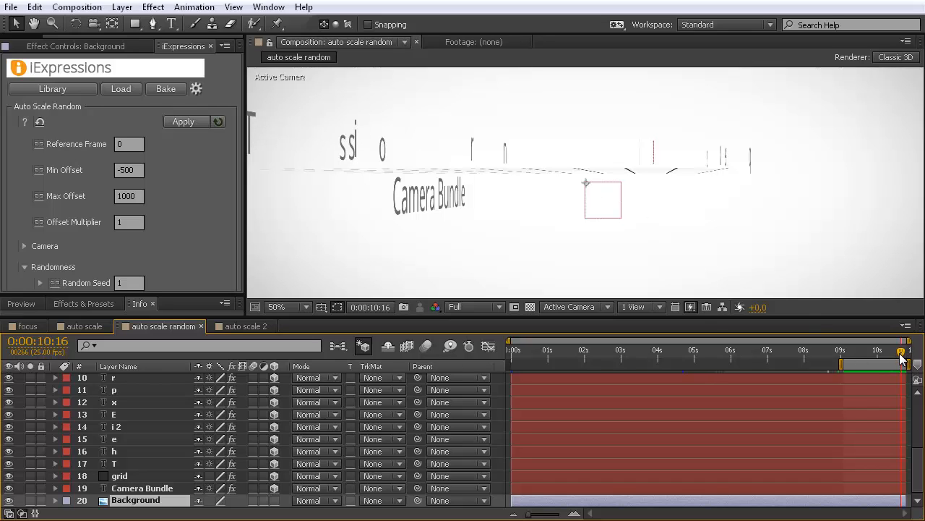
pyautogui.moveTo(901, 355); pyautogui.dragTo(848, 345)
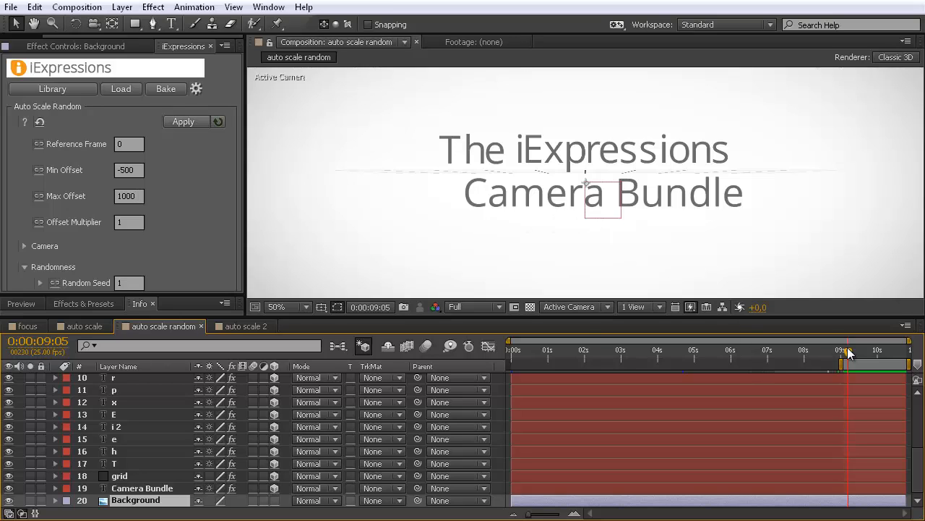
pyautogui.moveTo(848, 354); pyautogui.dragTo(620, 352)
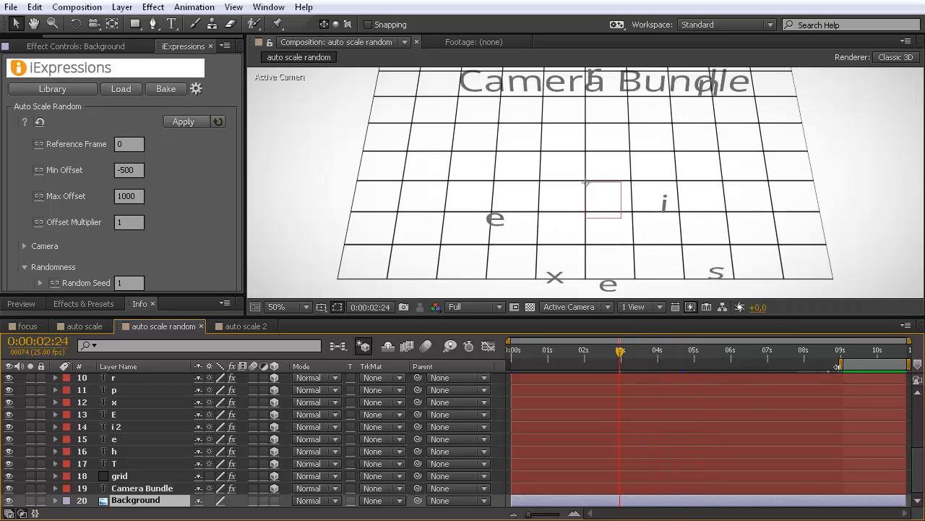
# Shrink the work area to the first few frames and move the Camera Bundle layer directly above the grid layer.
pyautogui.moveTo(839, 365); pyautogui.dragTo(525, 359)
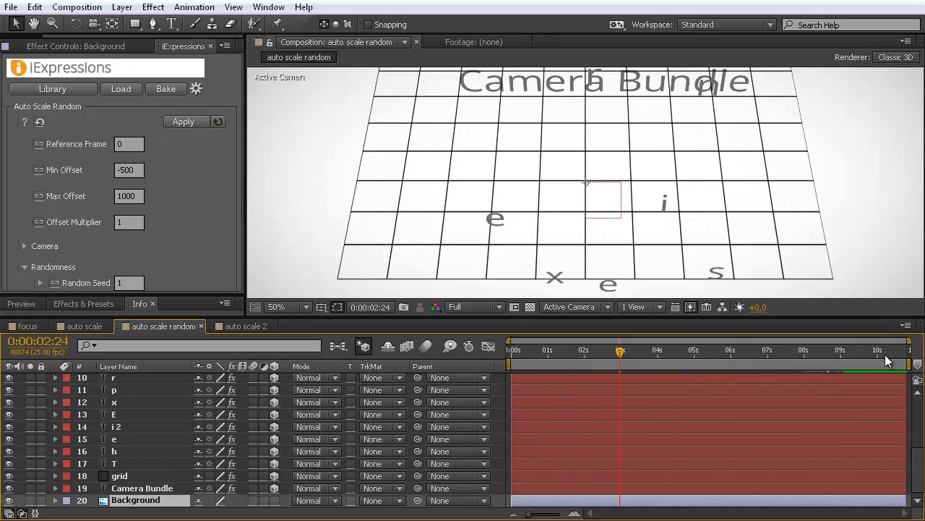
pyautogui.moveTo(909, 363); pyautogui.dragTo(502, 358)
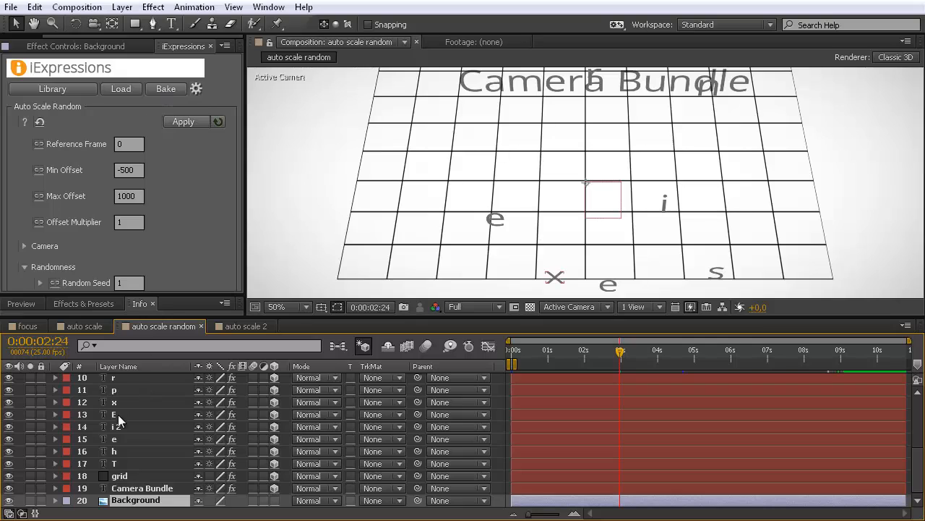
pyautogui.click(120, 463)
pyautogui.click(128, 488)
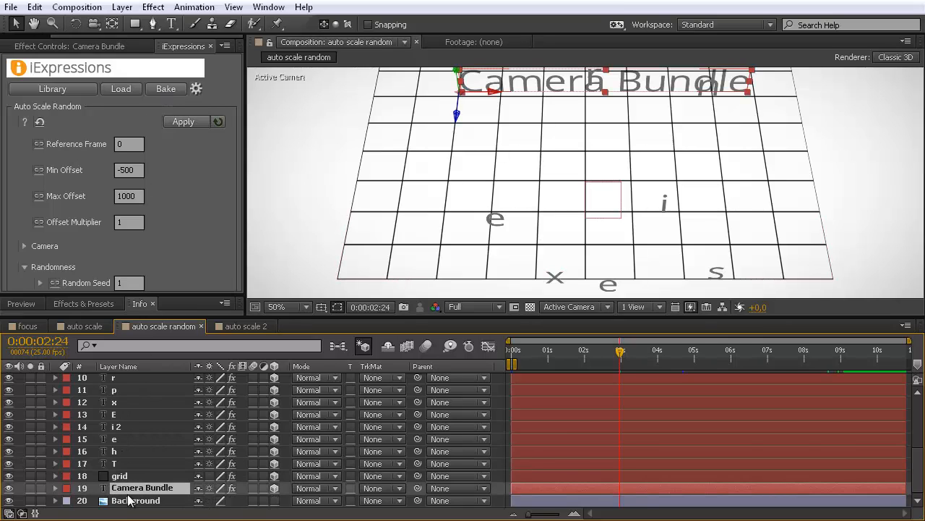
pyautogui.moveTo(128, 491); pyautogui.dragTo(127, 477)
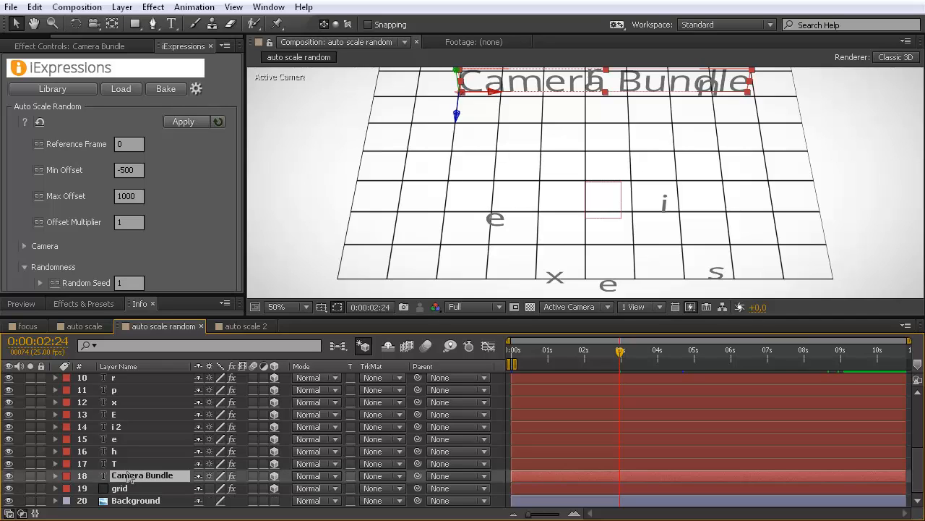
# Select the layers from Camera Bundle up to s 3 and reveal their Position and Scale expressions.
pyautogui.scroll(2, 127, 477)
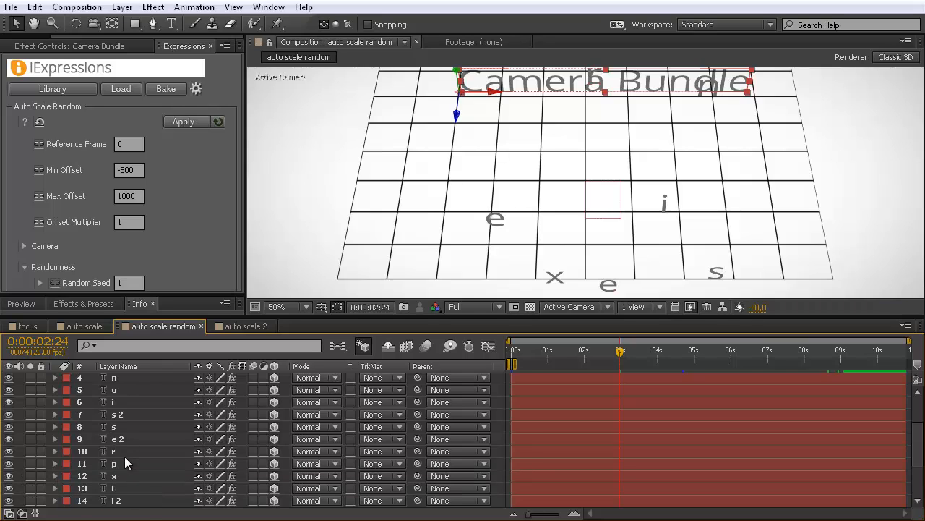
pyautogui.scroll(2, 124, 456)
pyautogui.keyDown('shift'); pyautogui.click(118, 428); pyautogui.keyUp('shift')
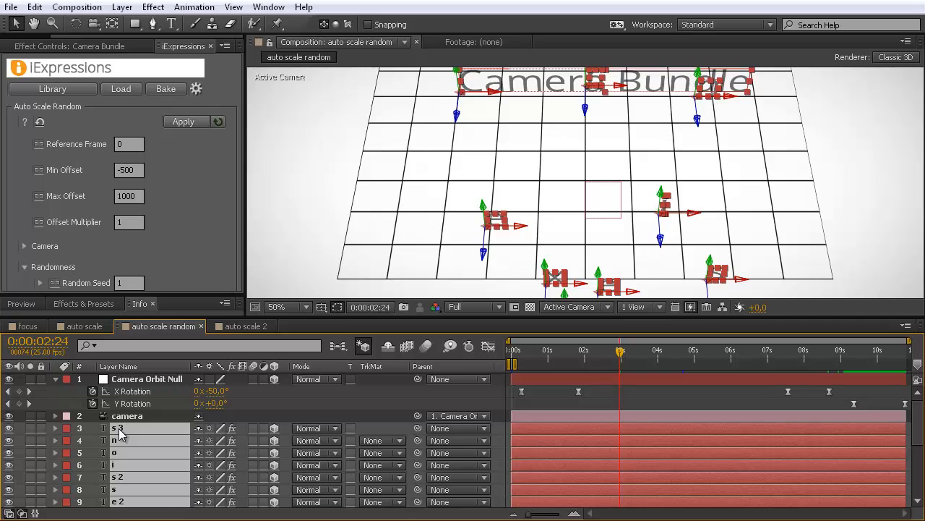
pyautogui.press('e')
pyautogui.press('e')
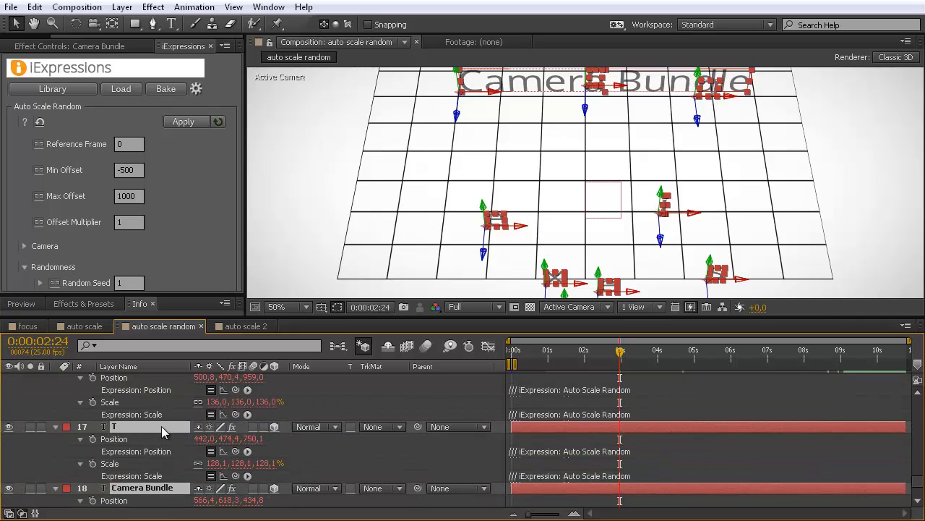
# Select the Position and Scale properties of all title layers and bake their Auto Scale Random expressions.
pyautogui.click(37, 408)
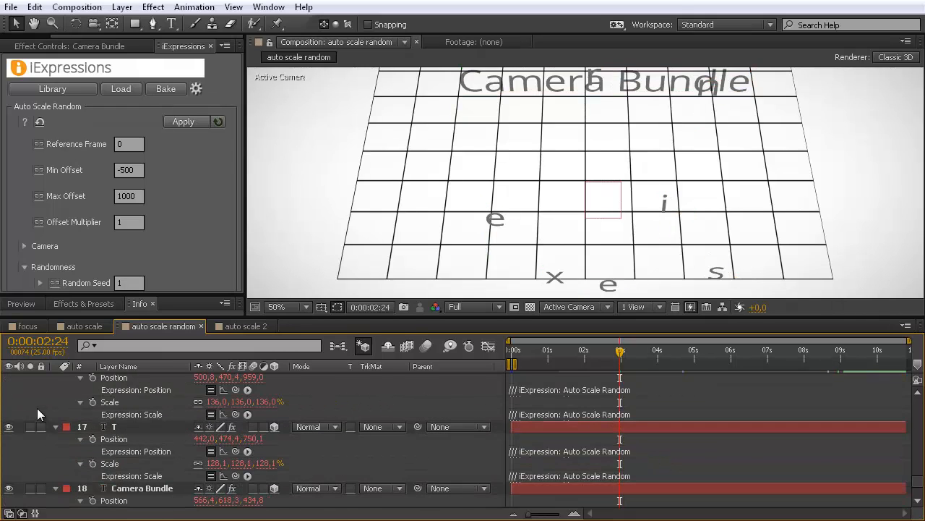
pyautogui.scroll(3, 37, 407)
pyautogui.scroll(2, 37, 408)
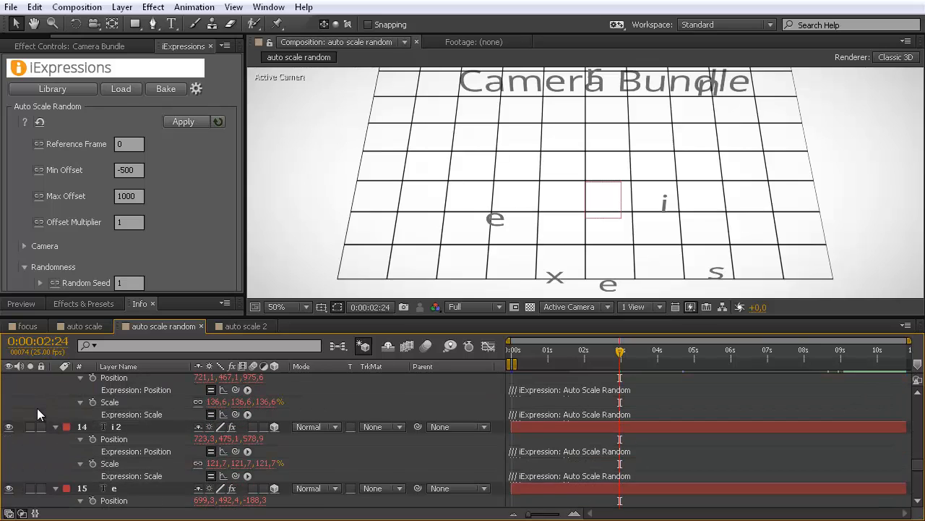
pyautogui.scroll(2, 37, 408)
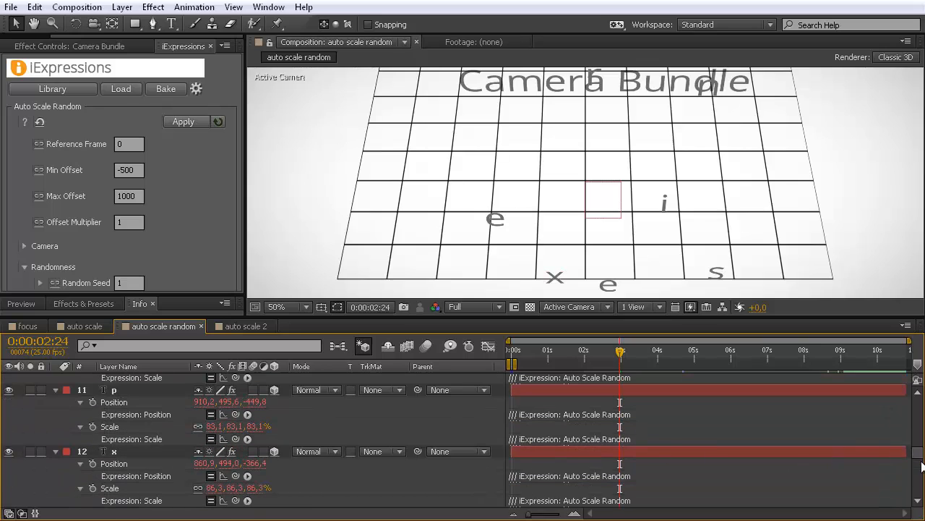
pyautogui.scroll(-6, 922, 467)
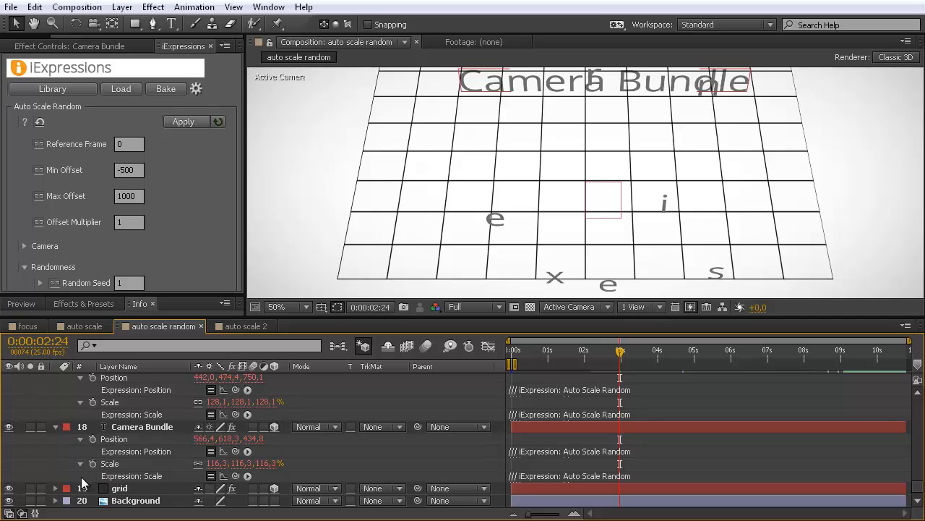
pyautogui.moveTo(81, 477); pyautogui.dragTo(125, 506)
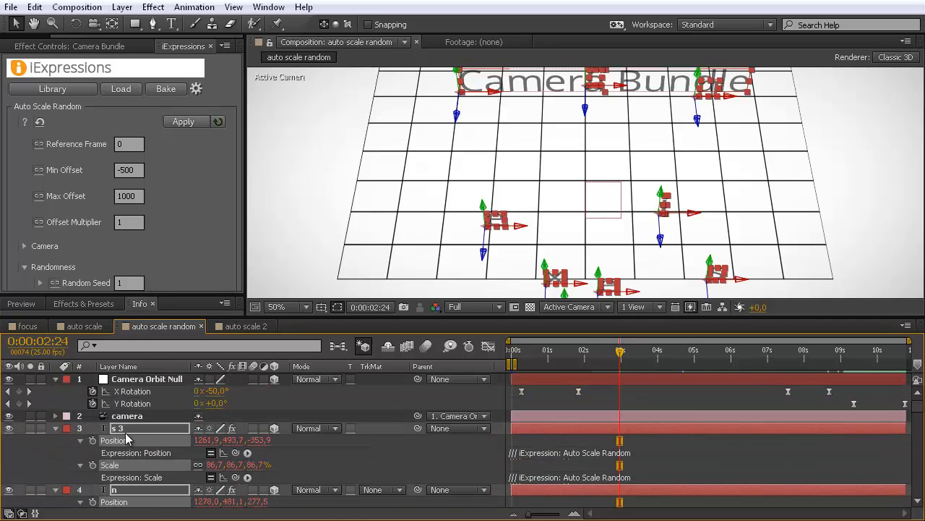
pyautogui.click(165, 90)
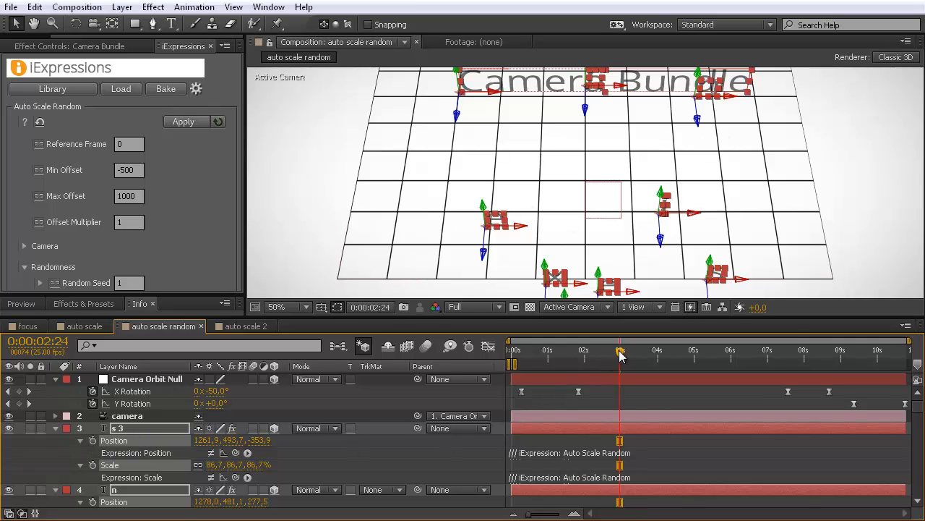
# Scrub to 0:00:08:16 to check the baked title's alignment from the front view.
pyautogui.moveTo(620, 354); pyautogui.dragTo(850, 362)
pyautogui.moveTo(838, 357); pyautogui.dragTo(828, 357)
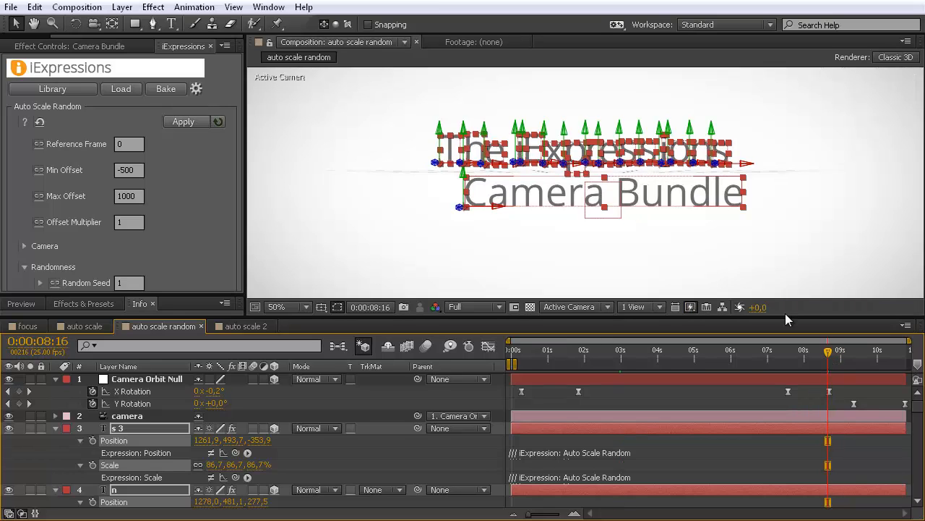